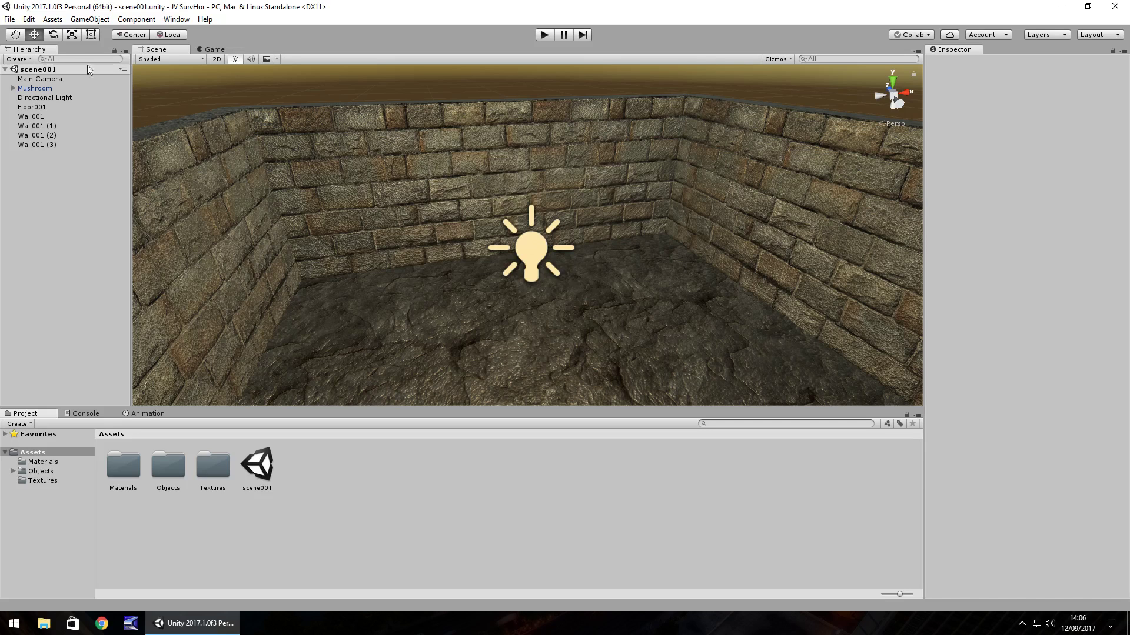
Open Snap Settings and test-move Wall001 along X in snapped half-unit steps.
{"action": "left_click", "coordinate": [28, 19]}
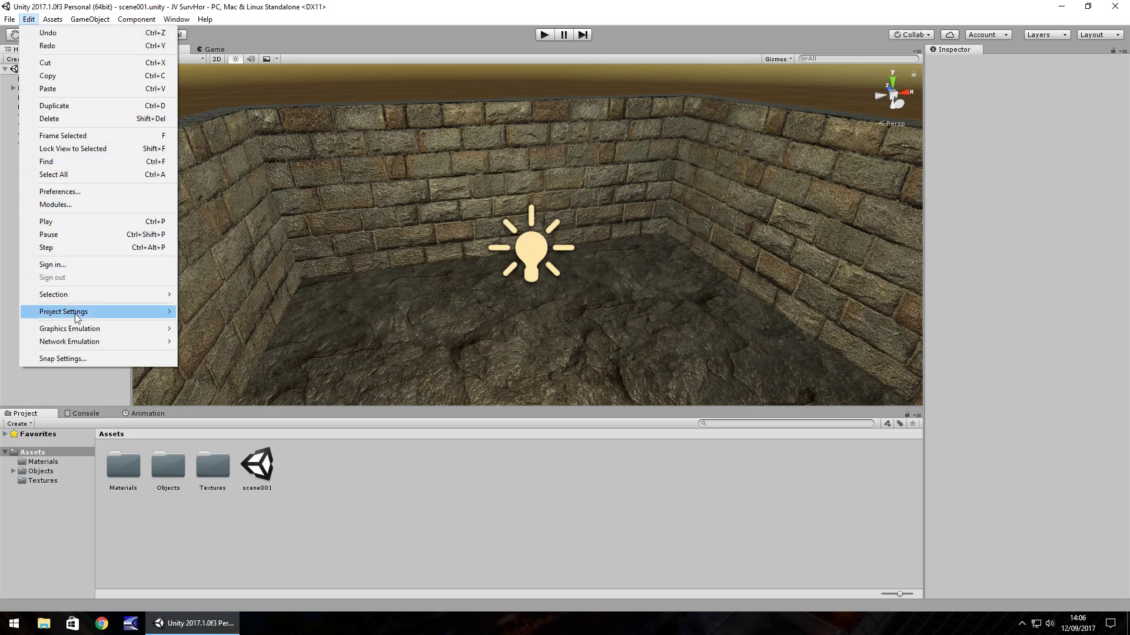
{"action": "left_click", "coordinate": [75, 358]}
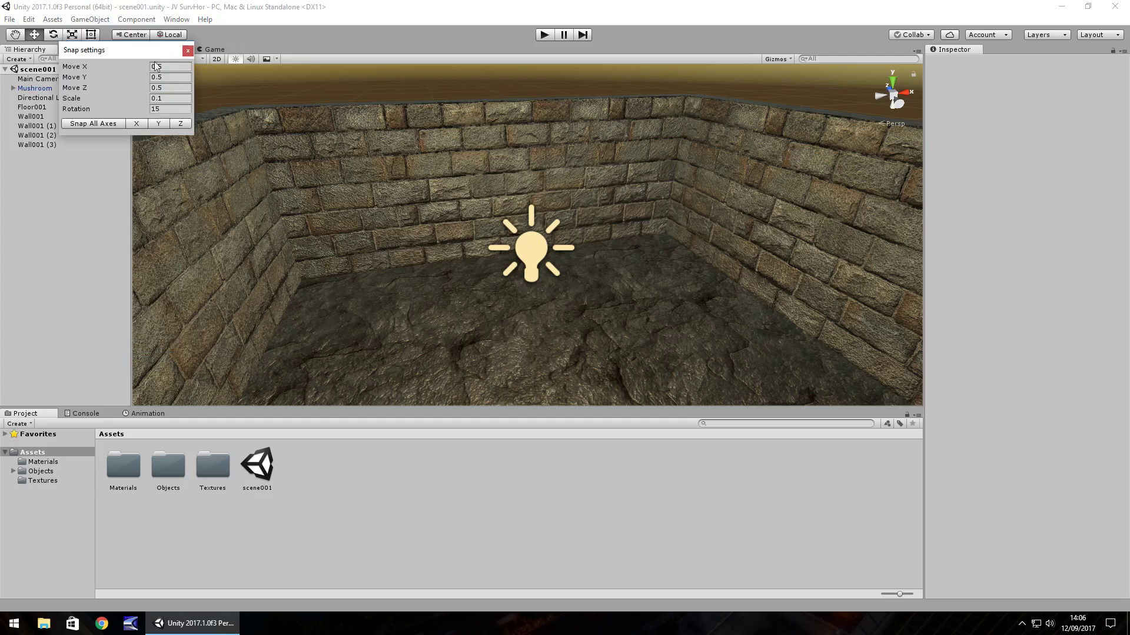
{"action": "left_click_drag", "start_coordinate": [155, 66], "coordinate": [301, 90]}
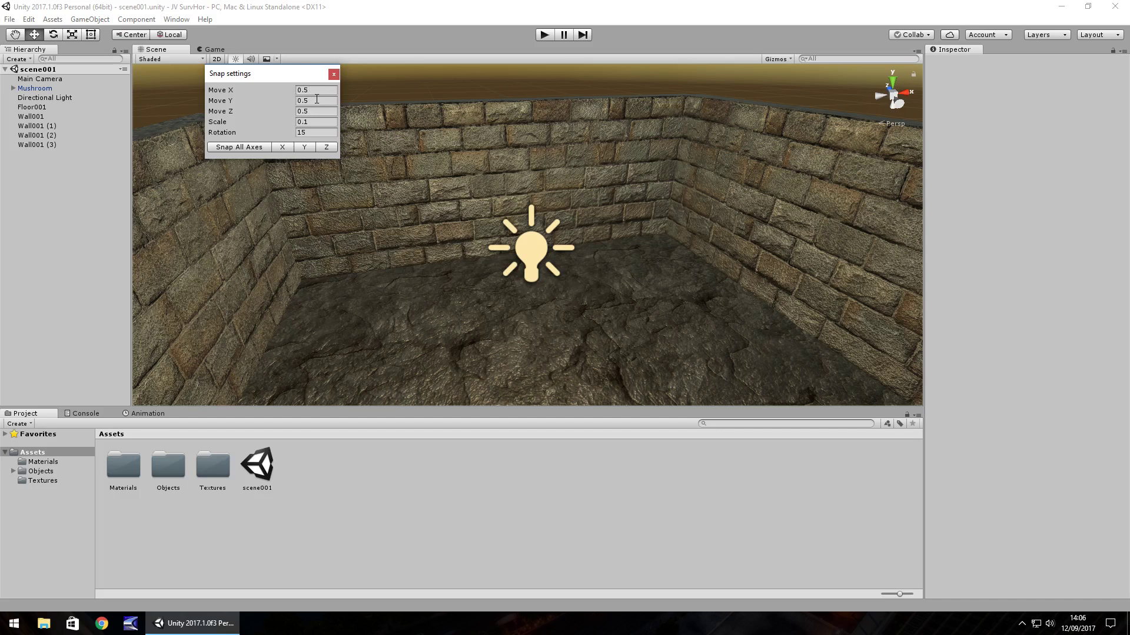
{"action": "left_click", "coordinate": [500, 158]}
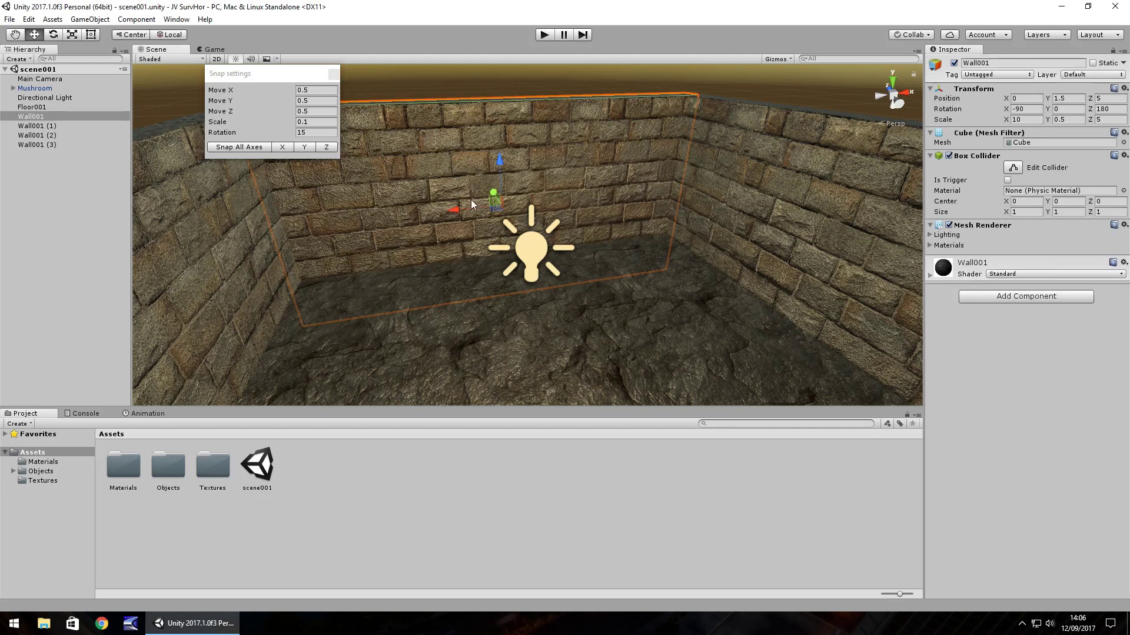
{"action": "mouse_move", "coordinate": [457, 211]}
{"action": "left_mouse_down", "text": "ctrl"}
{"action": "mouse_move", "coordinate": [475, 211]}
{"action": "mouse_move", "coordinate": [436, 217]}
{"action": "left_mouse_up", "text": "ctrl"}
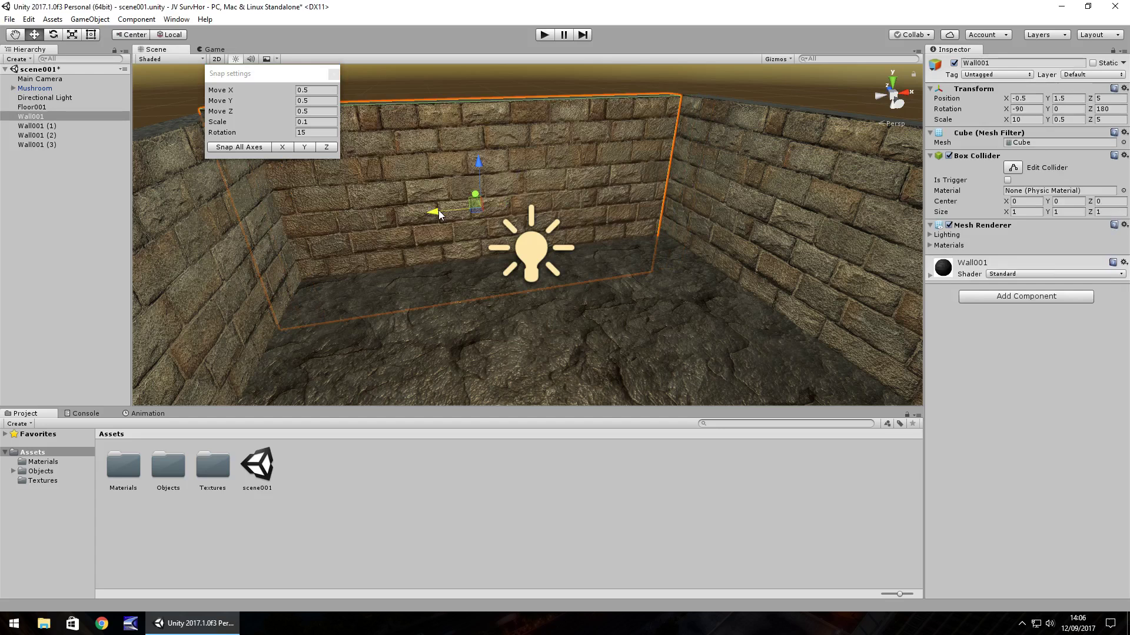
{"action": "left_click_drag", "start_coordinate": [439, 212], "coordinate": [452, 216], "text": "ctrl"}
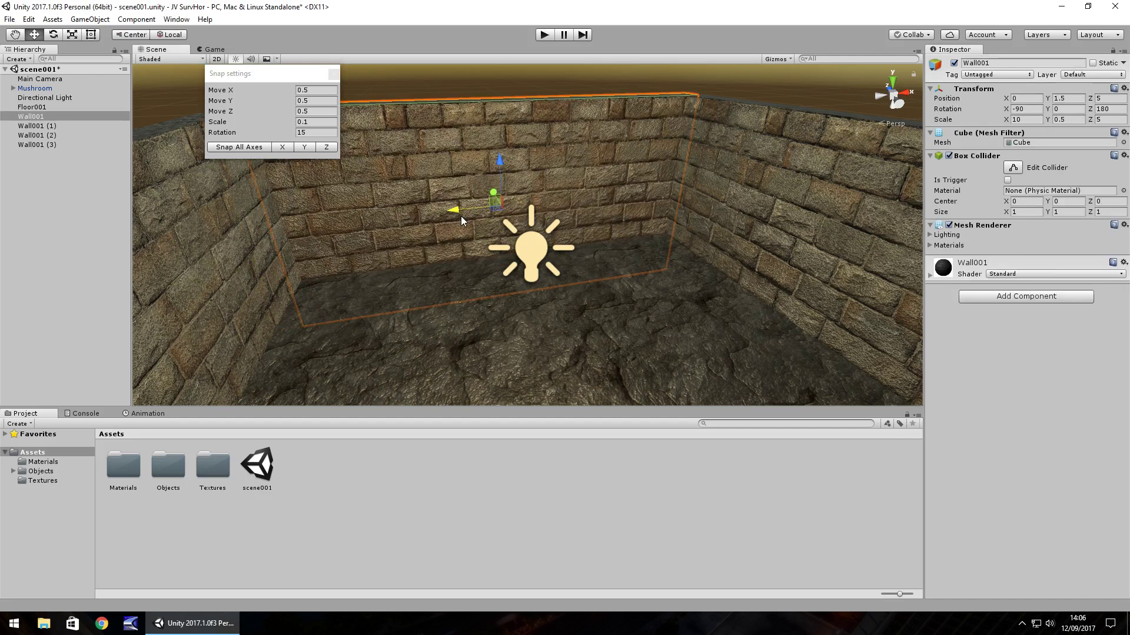
Set the Move X, Y and Z snap increments to 1.
{"action": "left_click", "coordinate": [320, 91]}
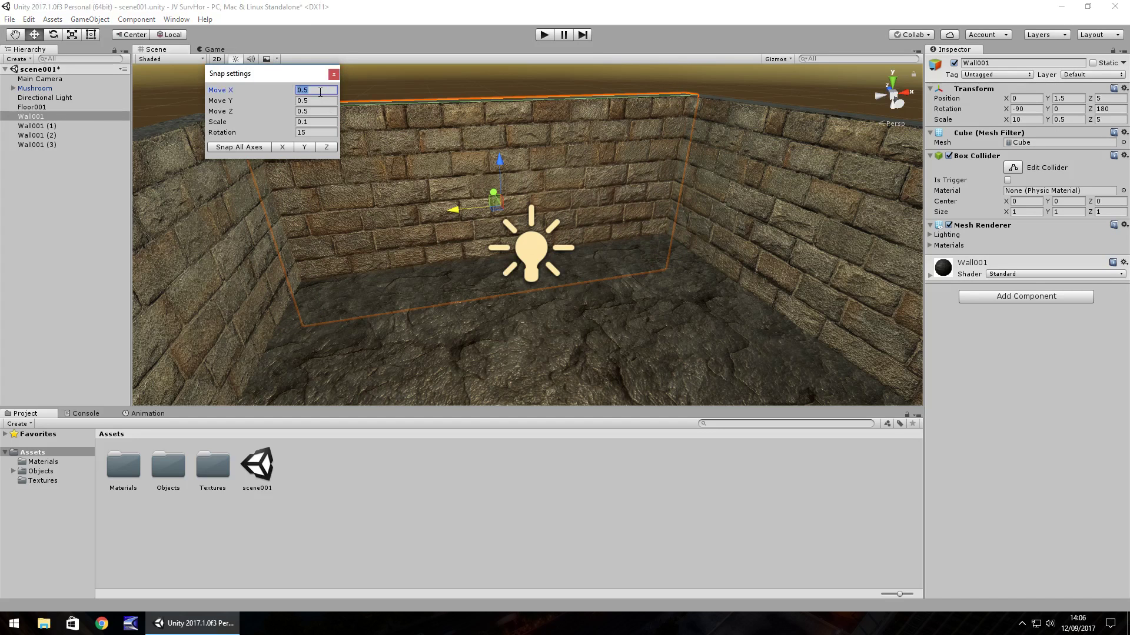
{"action": "type", "text": "1"}
{"action": "left_click", "coordinate": [318, 101]}
{"action": "type", "text": "1"}
{"action": "left_click", "coordinate": [319, 112]}
{"action": "type", "text": "1"}
{"action": "left_click", "coordinate": [333, 75]}
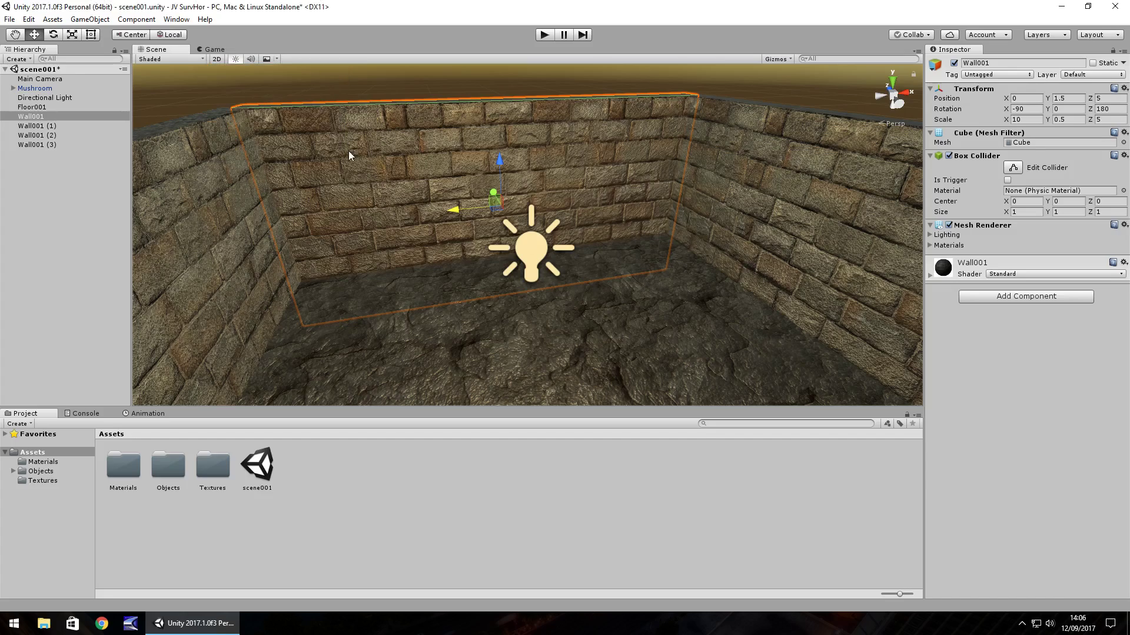
{"action": "right_click_drag", "start_coordinate": [653, 277], "coordinate": [758, 245]}
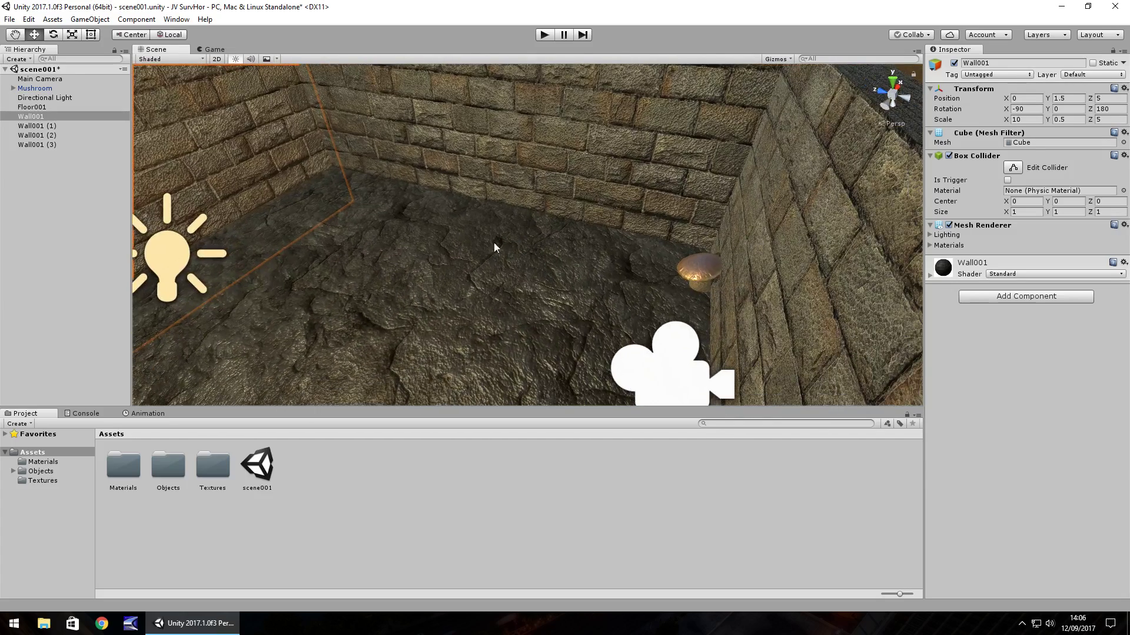
{"action": "right_click_drag", "start_coordinate": [493, 241], "coordinate": [533, 286]}
Duplicate Floor001 with Ctrl+D and lift the Floor001 (1) copy to Position Y 4.
{"action": "left_click", "coordinate": [551, 284]}
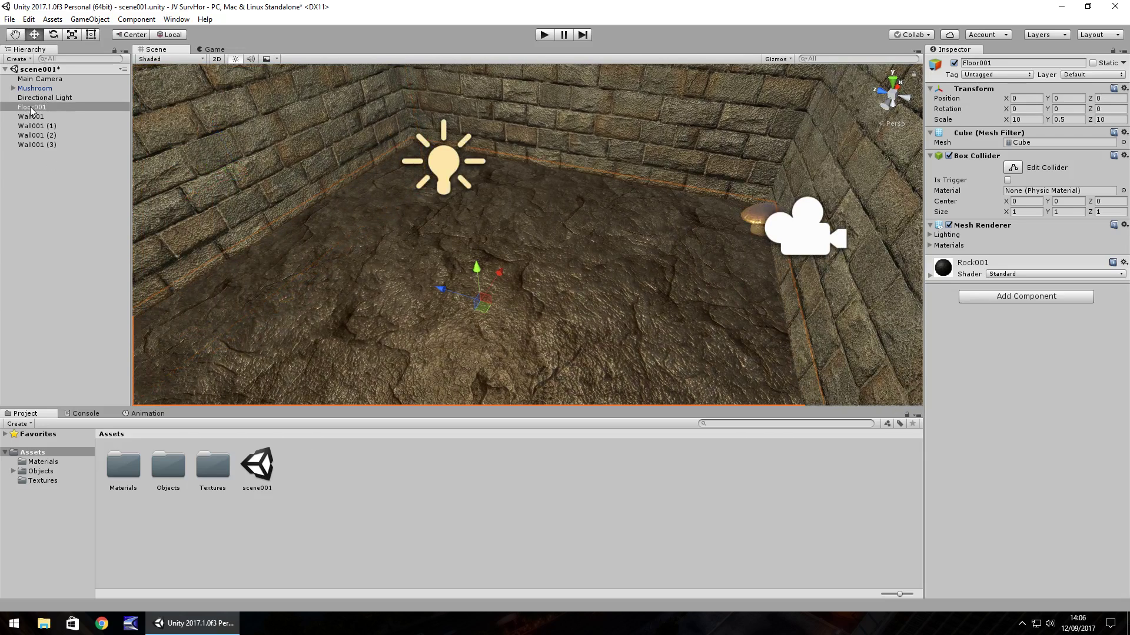
{"action": "key", "text": "ctrl+d"}
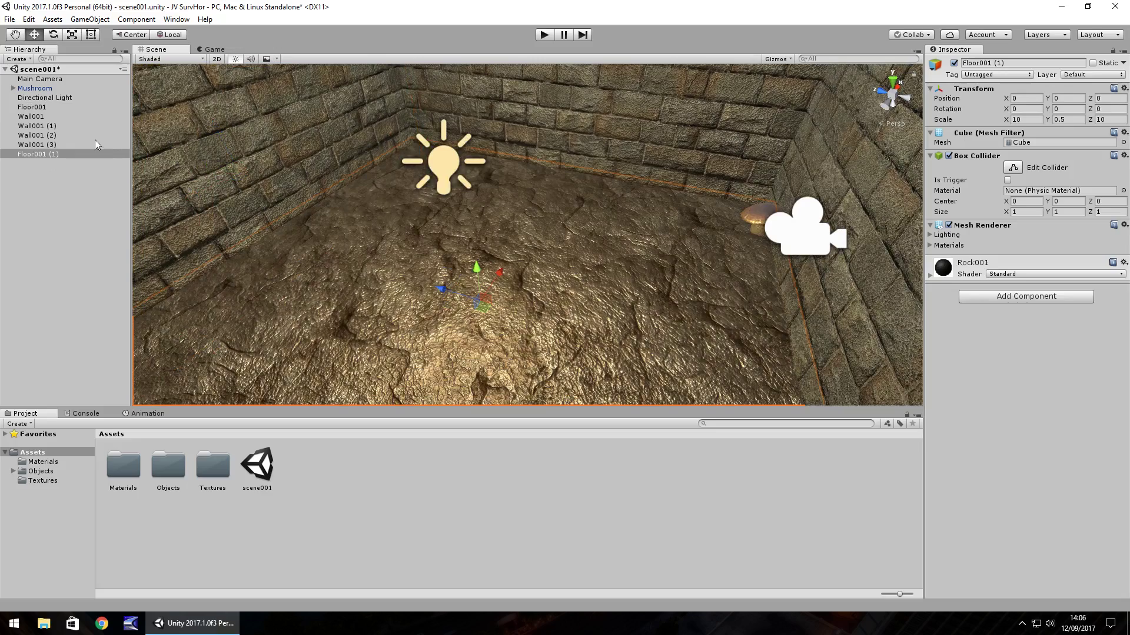
{"action": "left_click_drag", "start_coordinate": [481, 270], "coordinate": [470, 135]}
{"action": "right_click_drag", "start_coordinate": [471, 135], "coordinate": [574, 112]}
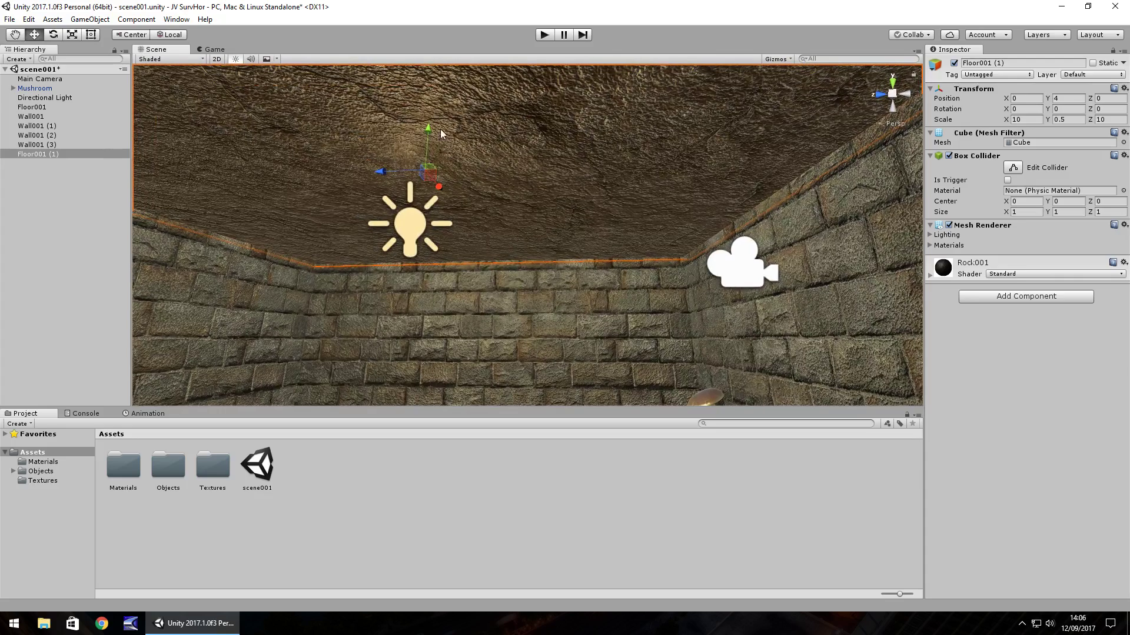
{"action": "left_click_drag", "start_coordinate": [427, 128], "coordinate": [423, 173], "text": "ctrl"}
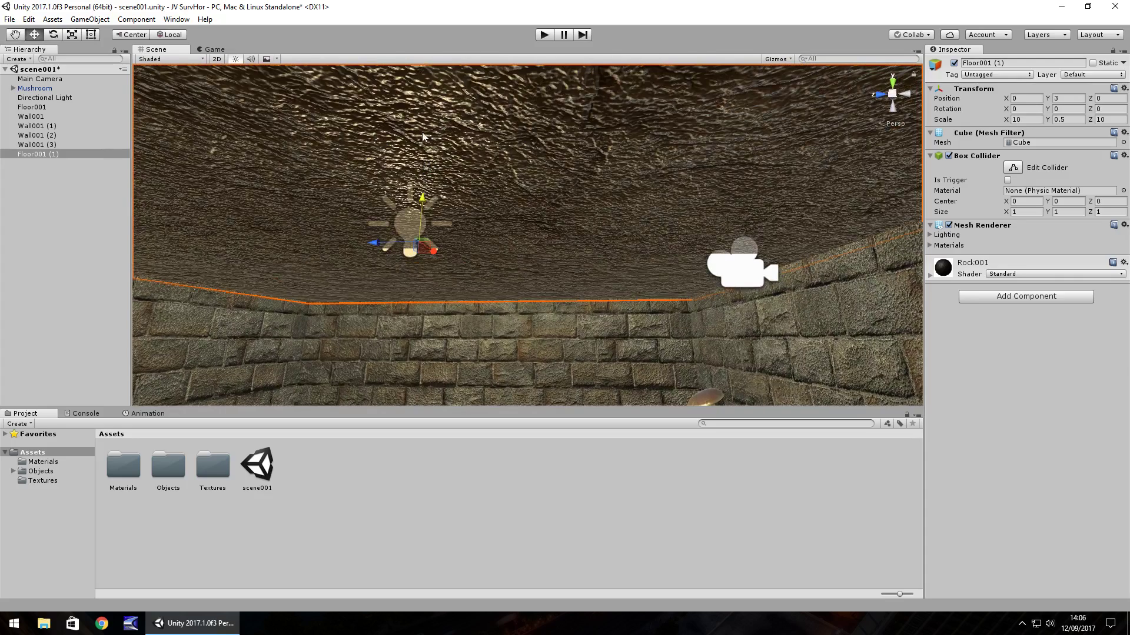
{"action": "mouse_move", "coordinate": [422, 132]}
{"action": "left_mouse_down", "text": "ctrl"}
{"action": "mouse_move", "coordinate": [433, 89]}
{"action": "mouse_move", "coordinate": [423, 188]}
{"action": "mouse_move", "coordinate": [424, 141]}
{"action": "left_mouse_up", "text": "ctrl"}
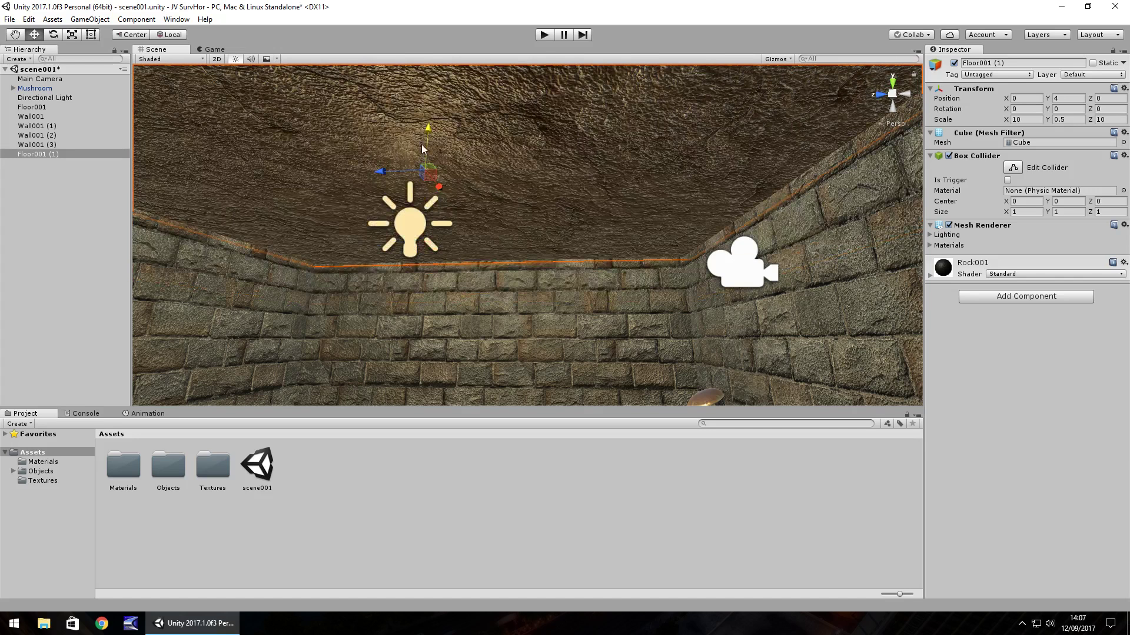
Set the Move X, Y and Z snap increments to 0.5 in Snap Settings.
{"action": "left_click", "coordinate": [27, 19]}
{"action": "left_click", "coordinate": [63, 356]}
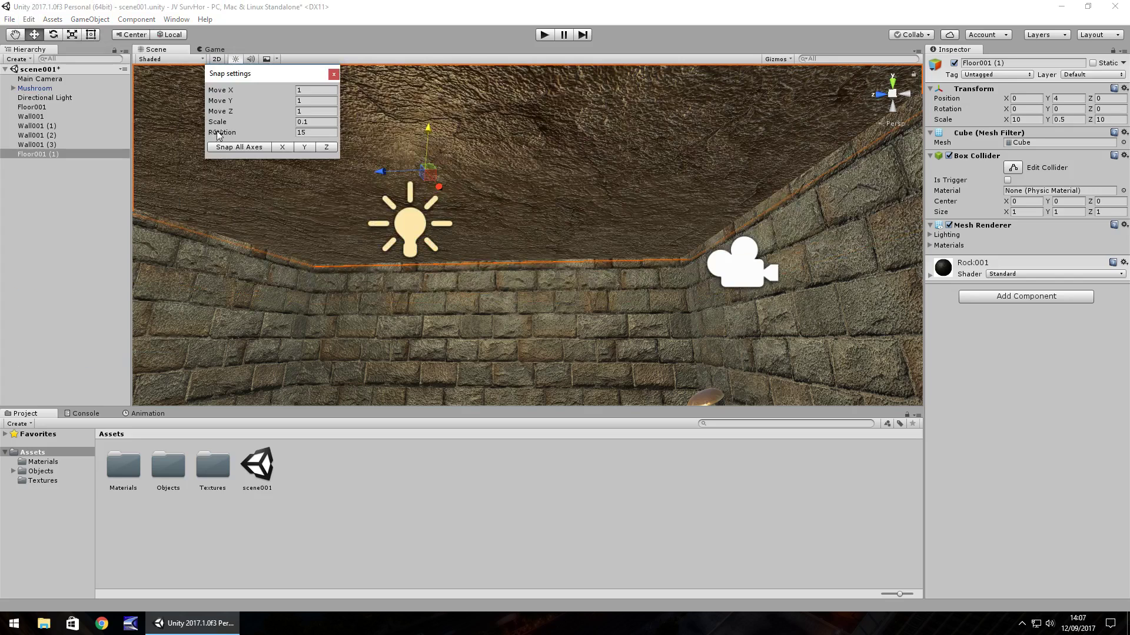
{"action": "left_click", "coordinate": [308, 90]}
{"action": "type", "text": ".5"}
{"action": "left_click", "coordinate": [320, 100]}
{"action": "type", "text": ".5"}
{"action": "left_click", "coordinate": [316, 108]}
{"action": "type", "text": ".5"}
{"action": "left_click", "coordinate": [333, 75]}
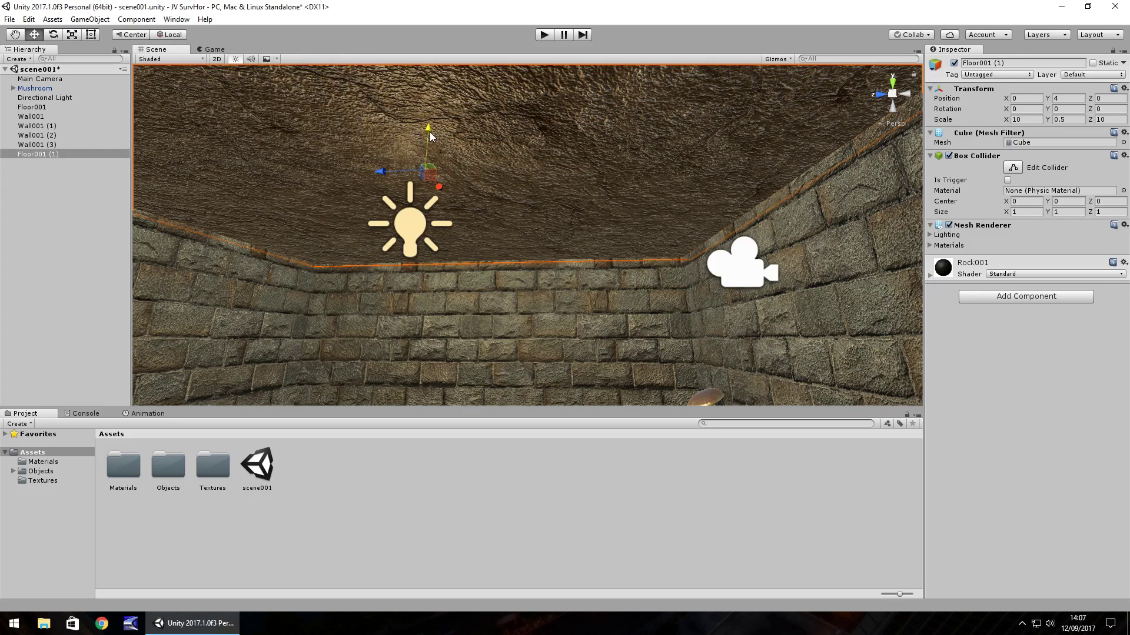
Test-move the ceiling on Y with the 0.5 snap, leaving it at height 4.
{"action": "left_click_drag", "start_coordinate": [428, 116], "coordinate": [424, 157], "text": "ctrl"}
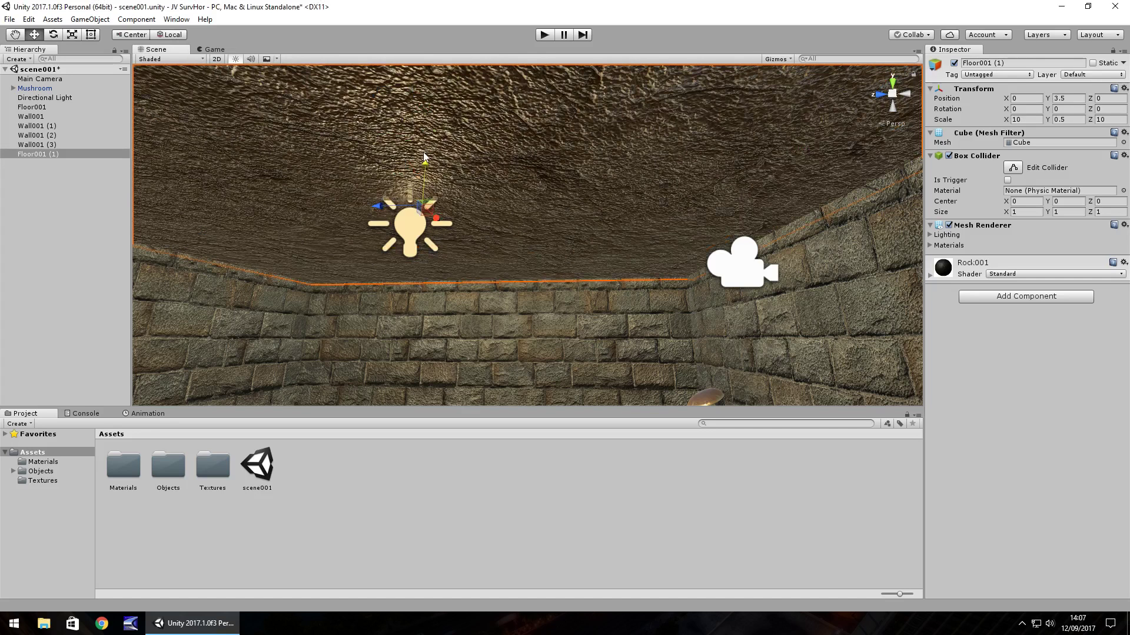
{"action": "key", "text": "ctrl+z"}
{"action": "middle_click_drag", "start_coordinate": [509, 117], "coordinate": [583, 246]}
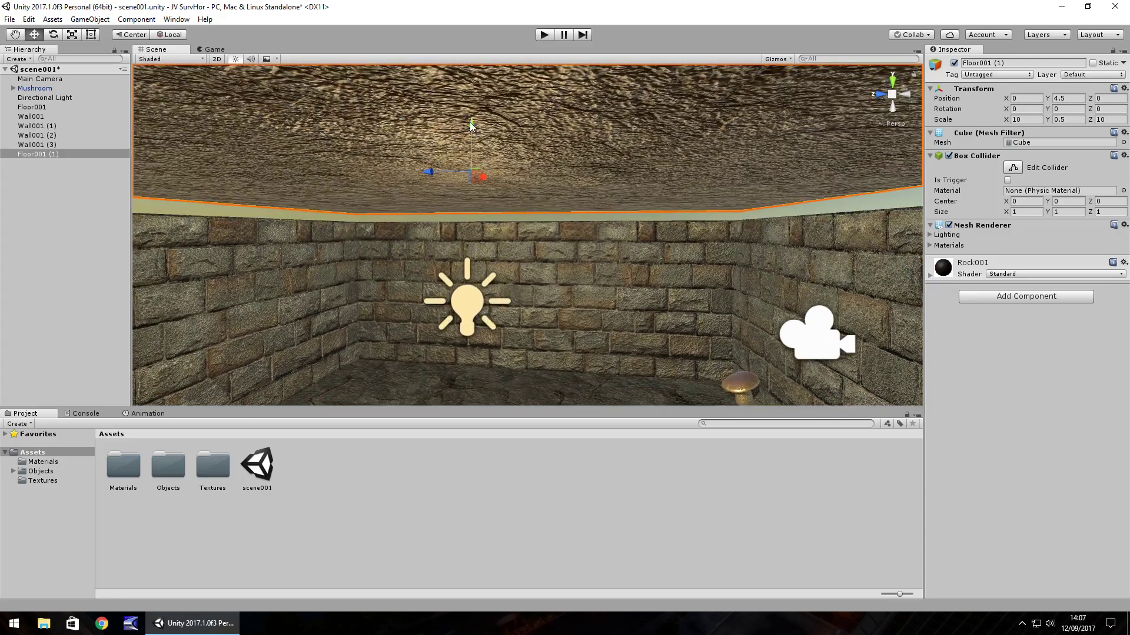
{"action": "left_click_drag", "start_coordinate": [470, 121], "coordinate": [469, 156]}
{"action": "middle_click_drag", "start_coordinate": [635, 273], "coordinate": [697, 223]}
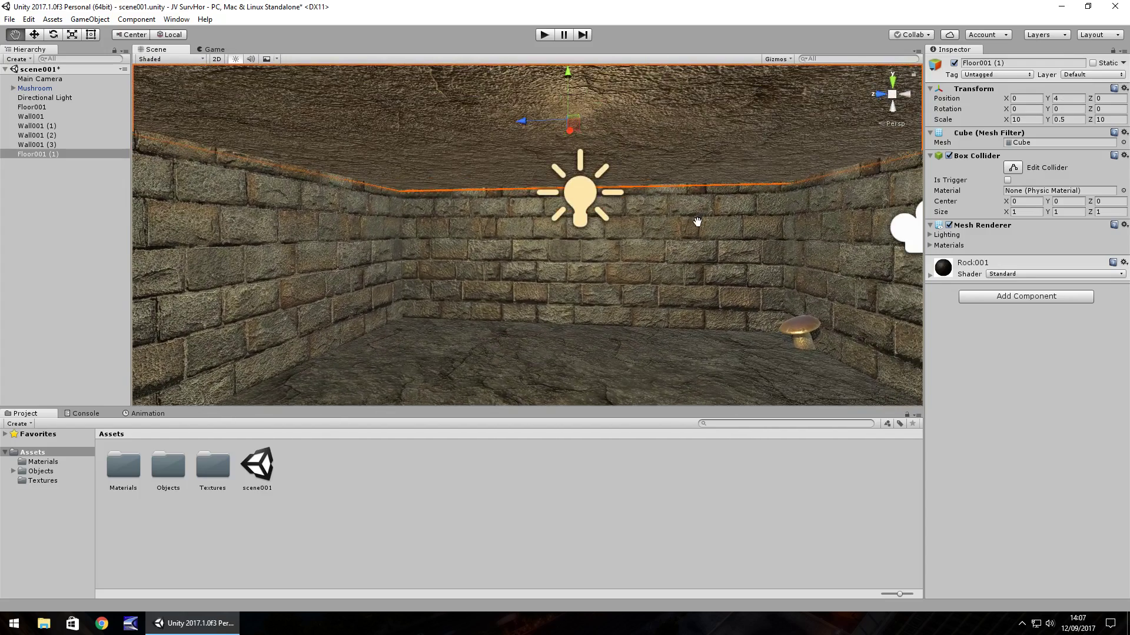
Set the Move X, Y and Z snap increments to 0.25.
{"action": "left_click", "coordinate": [28, 19]}
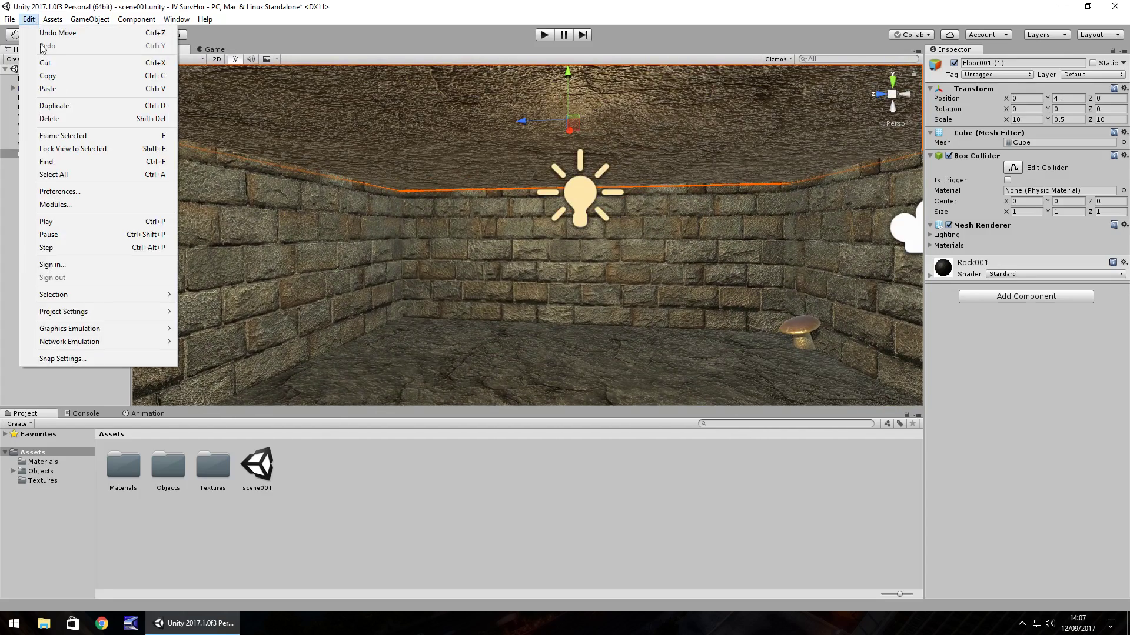
{"action": "left_click", "coordinate": [87, 359]}
{"action": "left_click", "coordinate": [317, 90]}
{"action": "left_click", "coordinate": [320, 90]}
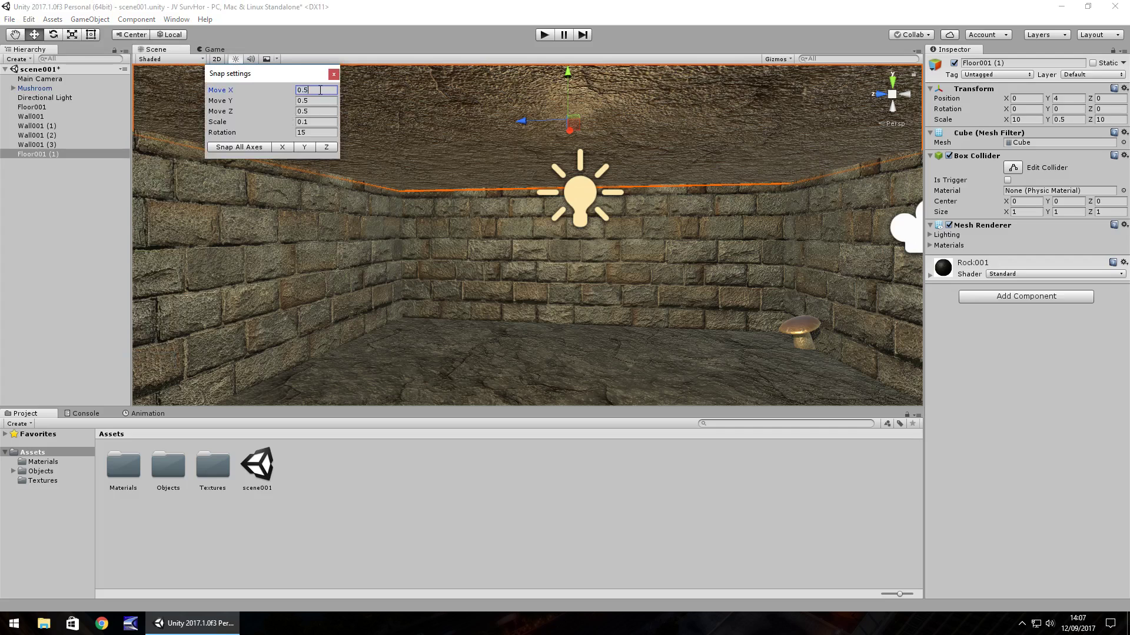
{"action": "key", "text": "BackSpace"}
{"action": "type", "text": "25"}
{"action": "left_click", "coordinate": [320, 100]}
{"action": "left_click", "coordinate": [320, 100]}
{"action": "key", "text": "BackSpace"}
{"action": "type", "text": "25"}
{"action": "left_click", "coordinate": [321, 110]}
{"action": "left_click", "coordinate": [321, 111]}
{"action": "key", "text": "BackSpace"}
{"action": "type", "text": "25"}
{"action": "left_click", "coordinate": [334, 74]}
Raise the ceiling Floor001 (1) to Position Y 4.25.
{"action": "left_click", "coordinate": [298, 256]}
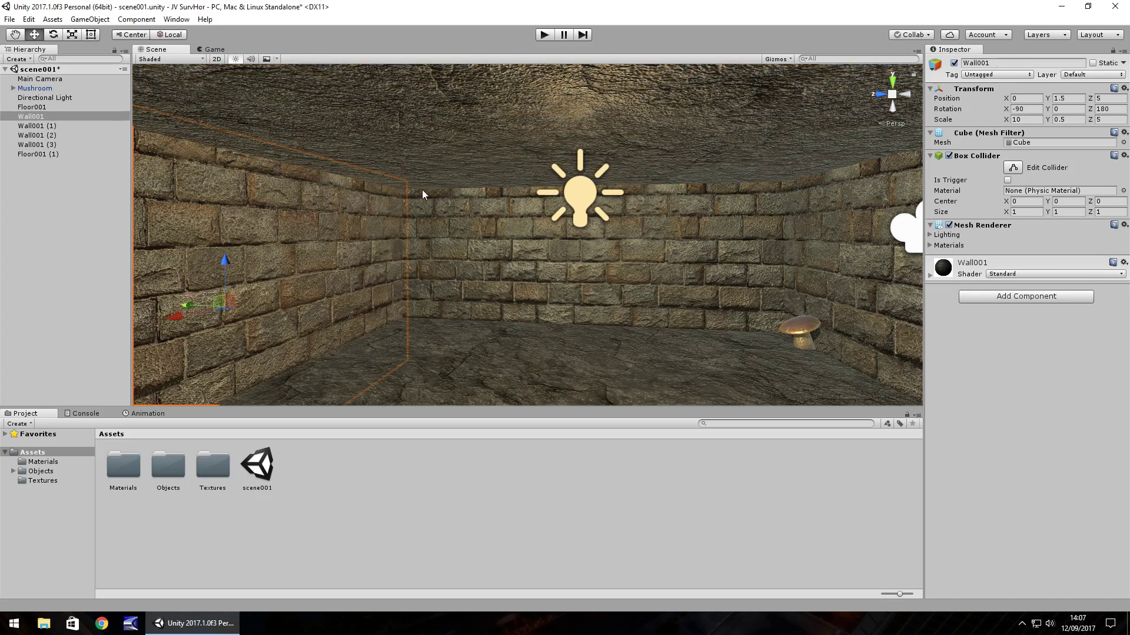
{"action": "left_click", "coordinate": [549, 127]}
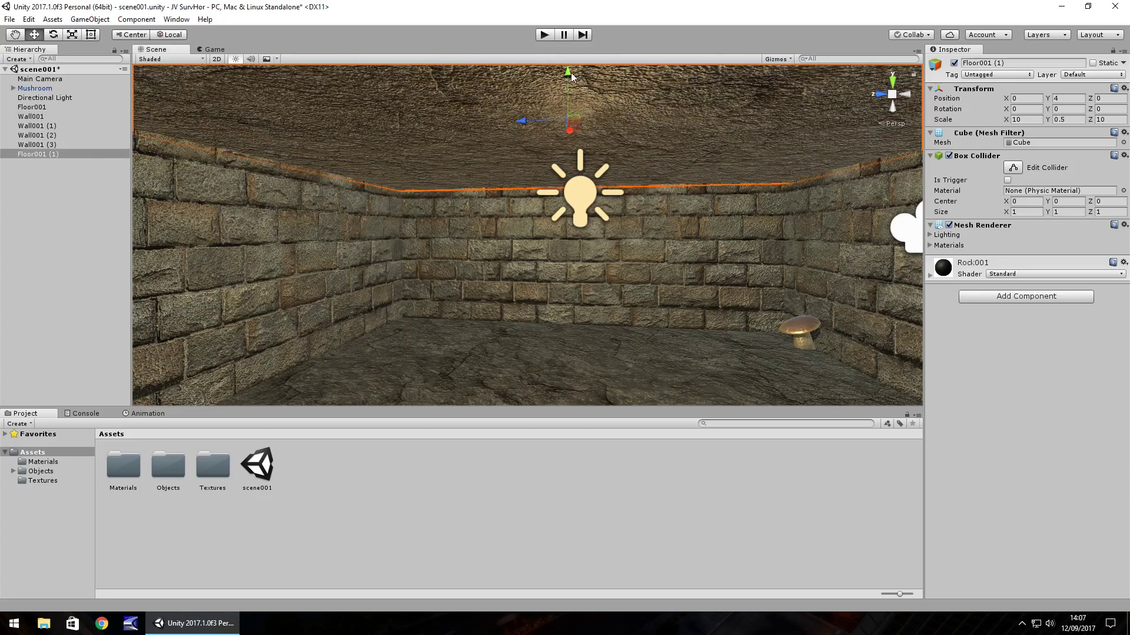
{"action": "left_click_drag", "start_coordinate": [568, 72], "coordinate": [568, 62]}
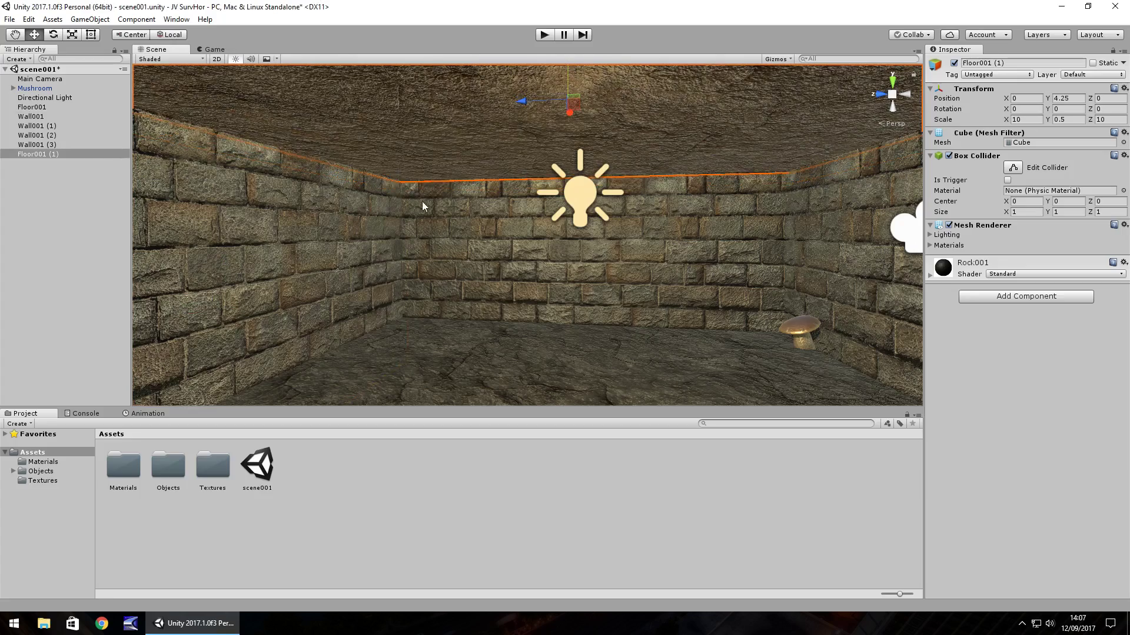
{"action": "right_click_drag", "start_coordinate": [371, 241], "coordinate": [623, 169]}
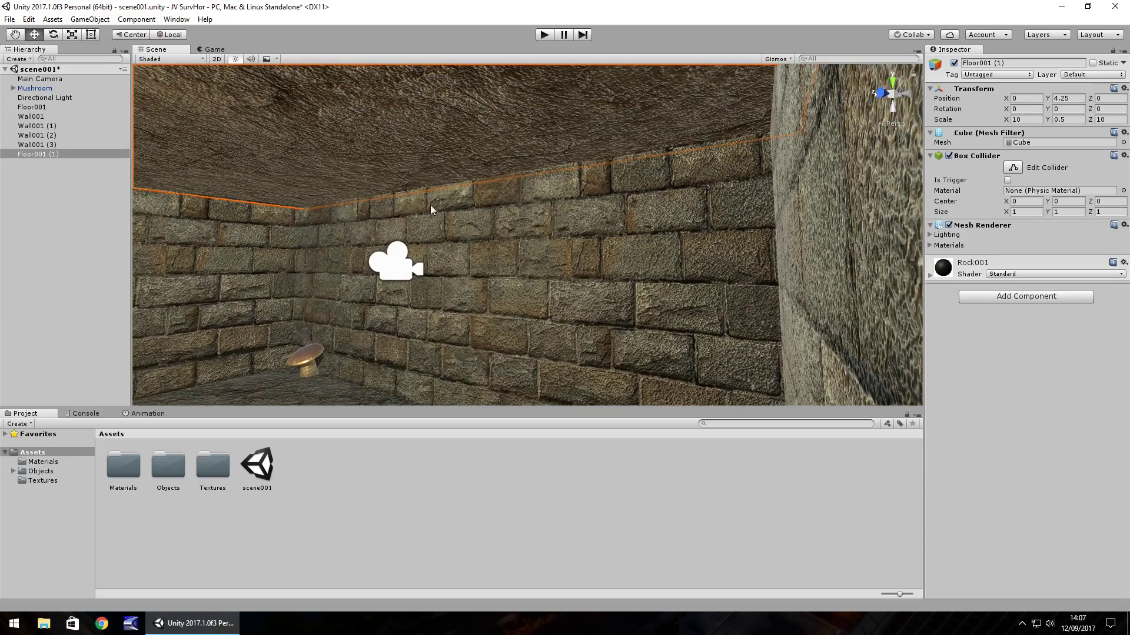
{"action": "right_click_drag", "start_coordinate": [546, 218], "coordinate": [401, 291]}
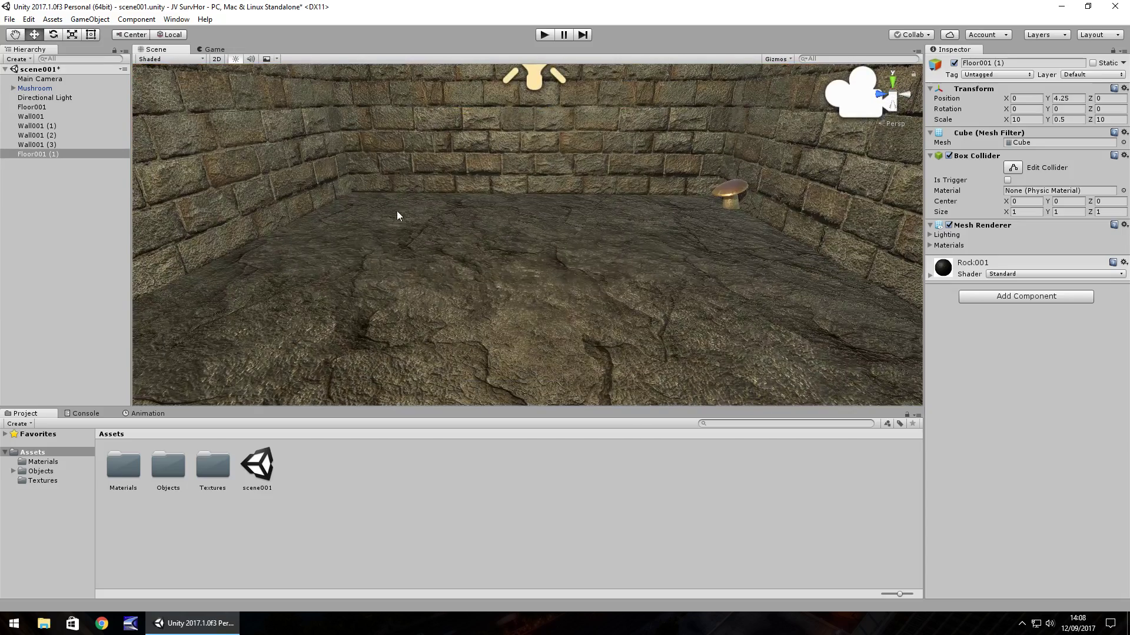
{"action": "right_click_drag", "start_coordinate": [390, 245], "coordinate": [364, 203]}
Reset the Move X, Y and Z snap increments to 0.5.
{"action": "left_click", "coordinate": [29, 19]}
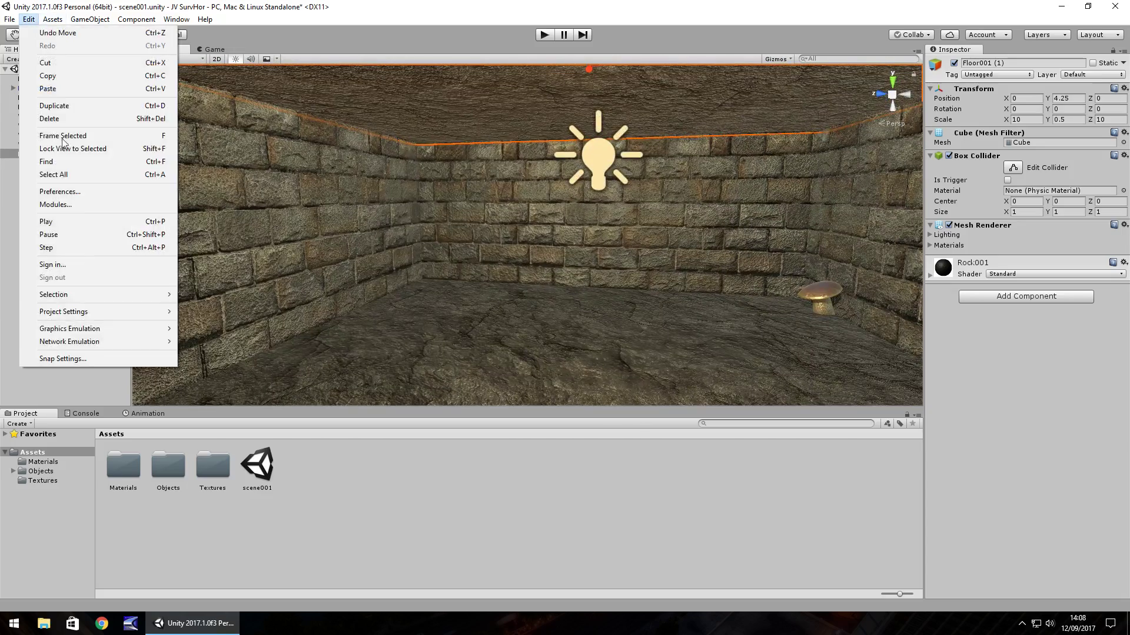
{"action": "left_click", "coordinate": [75, 357]}
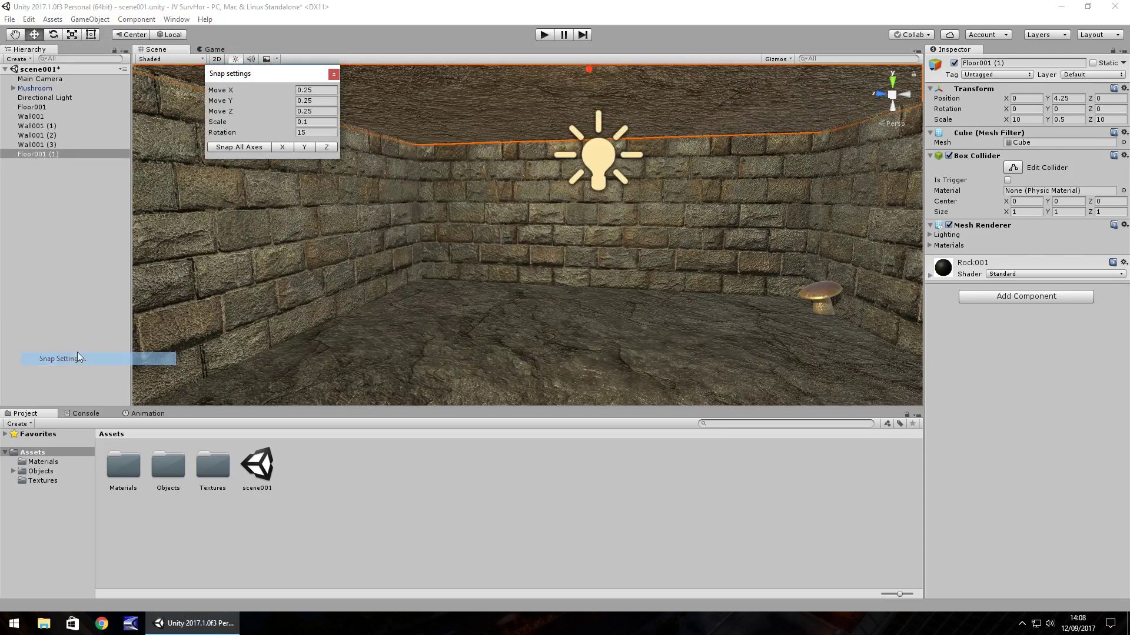
{"action": "left_click", "coordinate": [326, 90]}
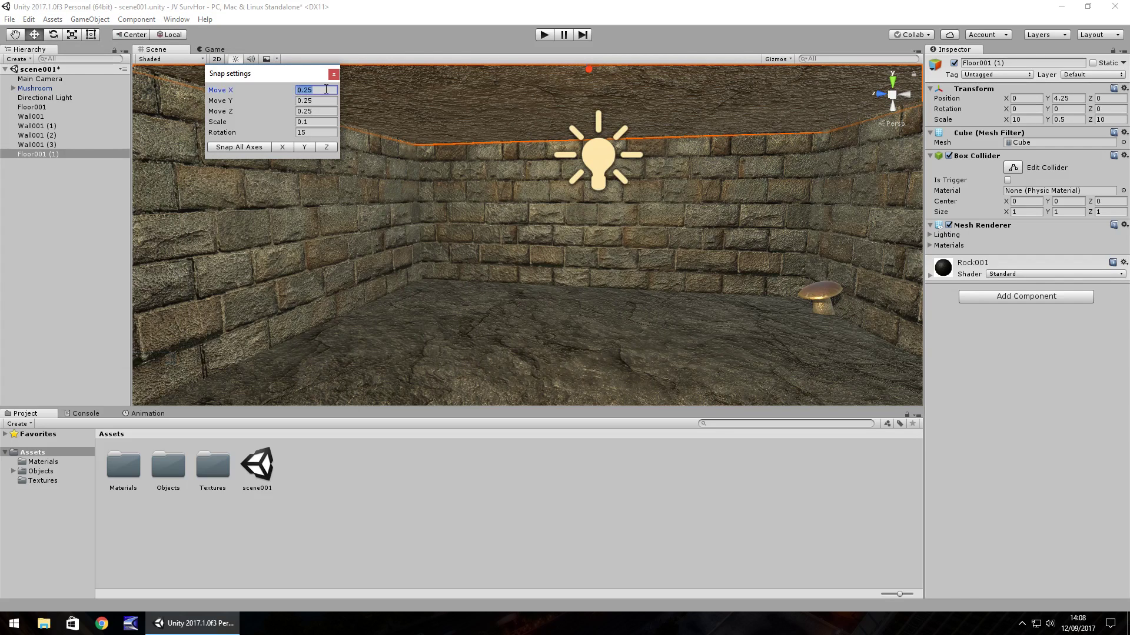
{"action": "type", "text": "0.5"}
{"action": "left_click", "coordinate": [319, 100]}
{"action": "type", "text": ".5"}
{"action": "left_click", "coordinate": [321, 111]}
{"action": "type", "text": "0.5"}
{"action": "left_click", "coordinate": [333, 74]}
{"action": "right_click_drag", "start_coordinate": [391, 139], "coordinate": [563, 176]}
Change the Directional Light's type to Point.
{"action": "left_click", "coordinate": [473, 147]}
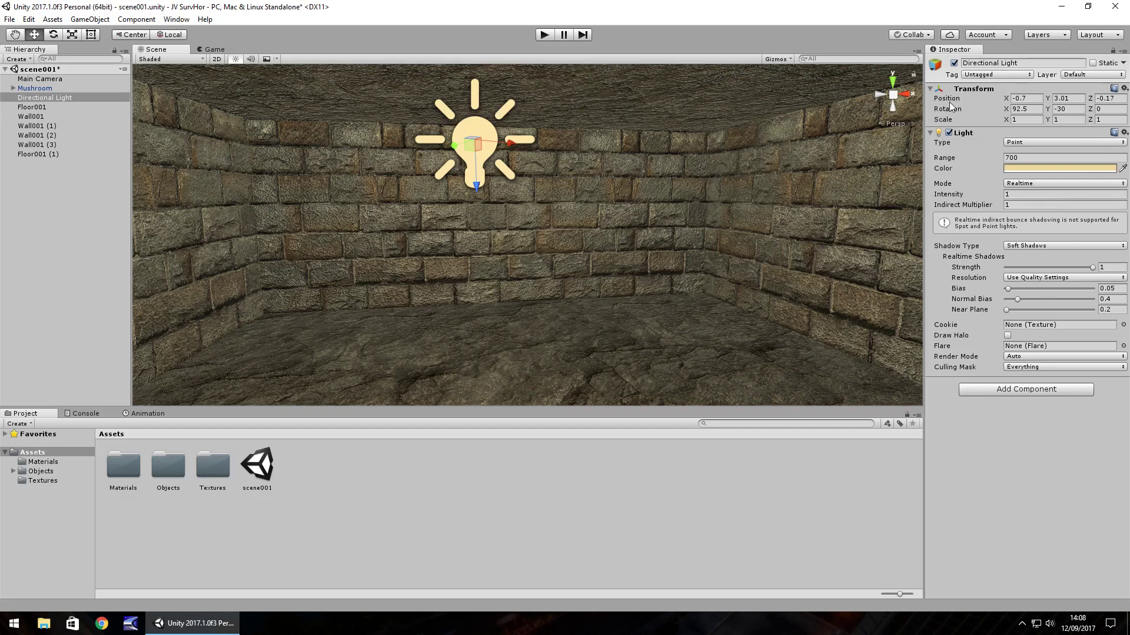
{"action": "left_click", "coordinate": [1025, 142]}
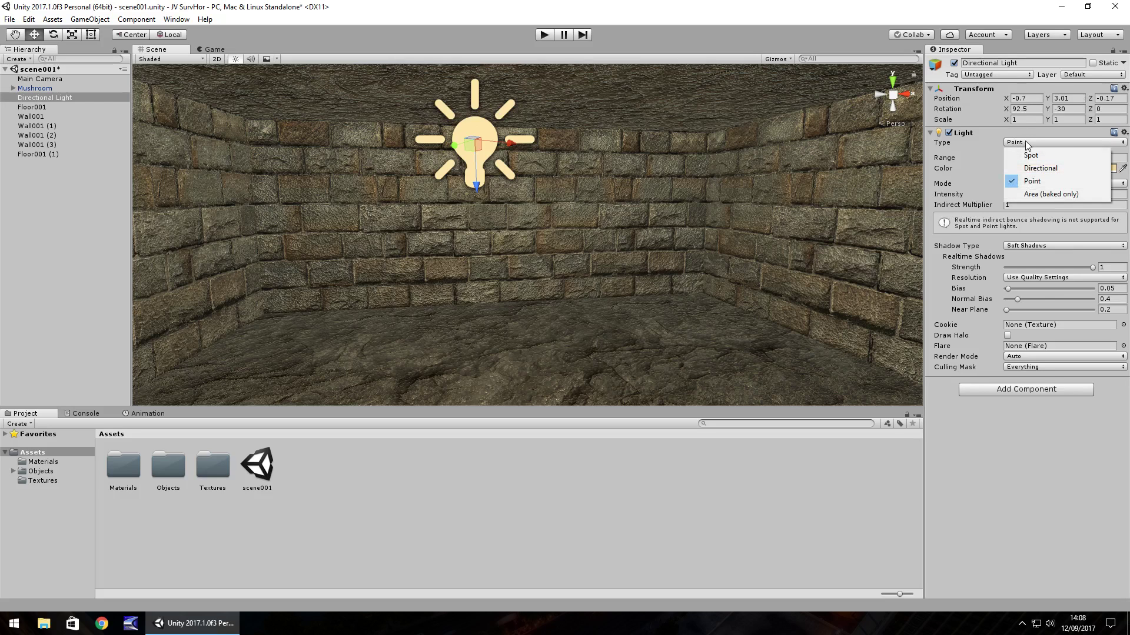
{"action": "left_click", "coordinate": [954, 421]}
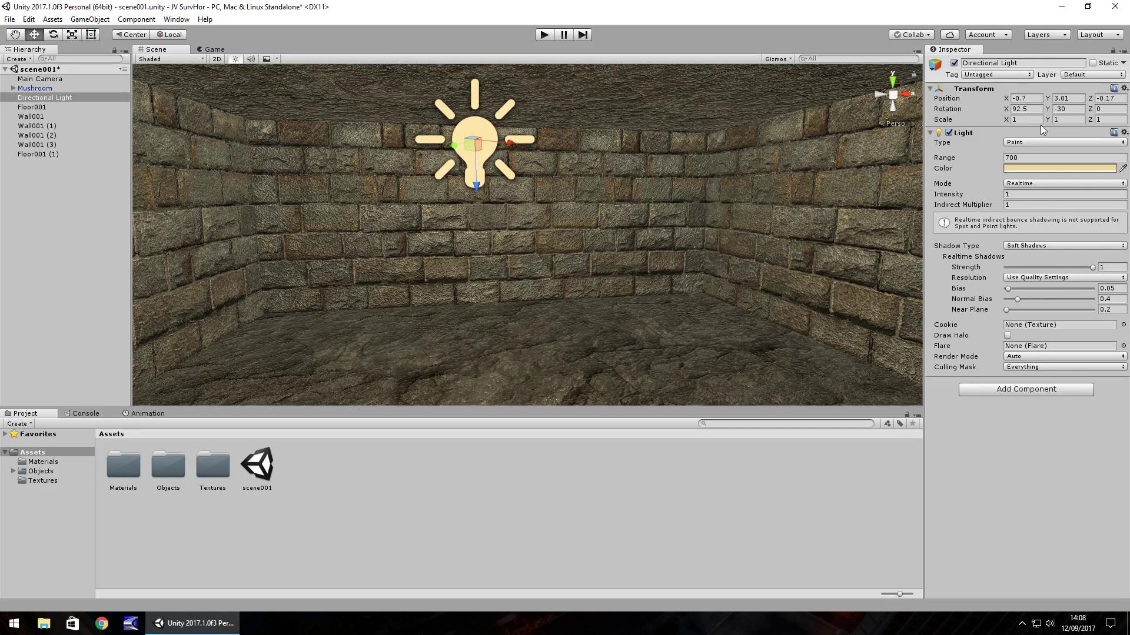
Give the point light Range 100 and Intensity 0.5.
{"action": "left_click_drag", "start_coordinate": [943, 157], "coordinate": [944, 159]}
{"action": "left_click", "coordinate": [1026, 157]}
{"action": "type", "text": "100"}
{"action": "left_click", "coordinate": [1028, 196]}
{"action": "type", "text": ".5"}
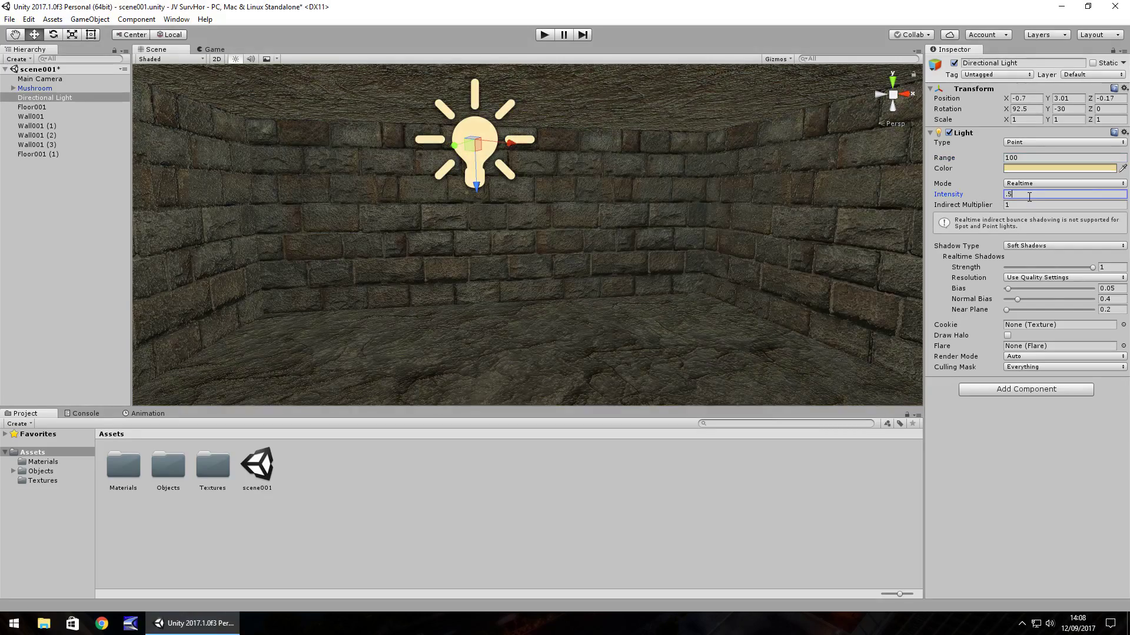
{"action": "right_click_drag", "start_coordinate": [688, 156], "coordinate": [601, 203]}
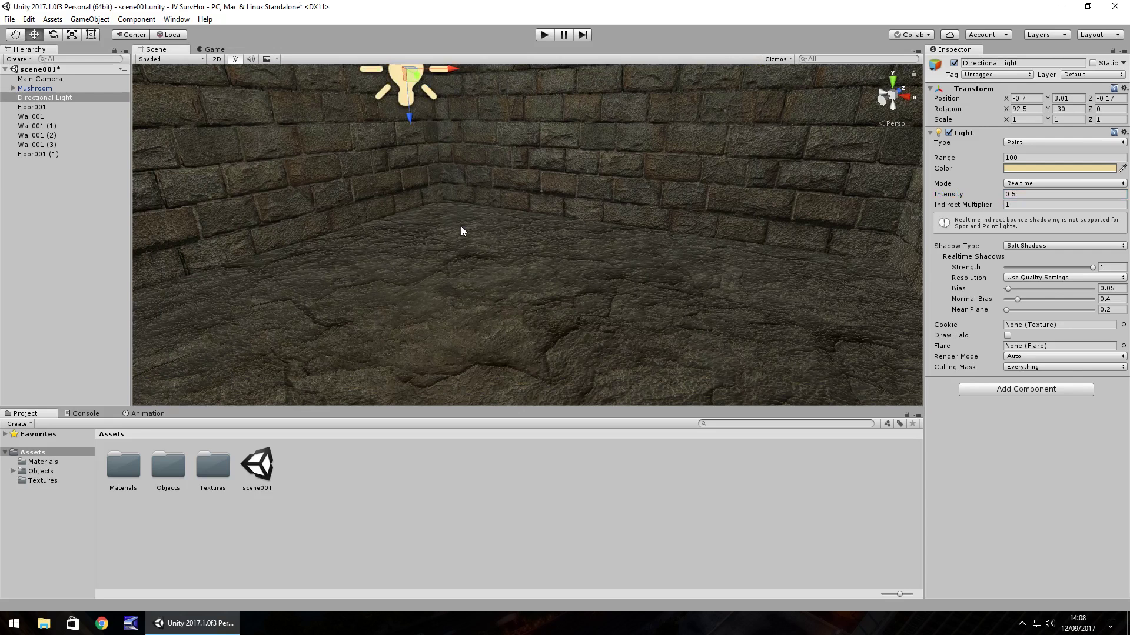
{"action": "right_click_drag", "start_coordinate": [545, 235], "coordinate": [489, 294]}
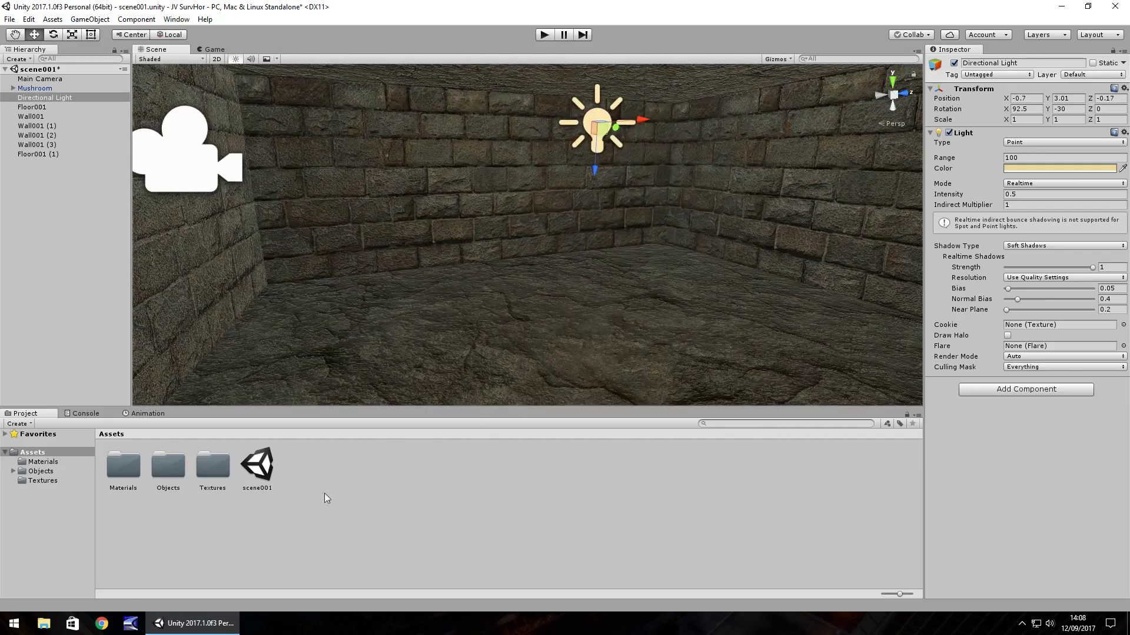
Import the Characters standard package through the Project panel's Import Package menu.
{"action": "right_click", "coordinate": [328, 474]}
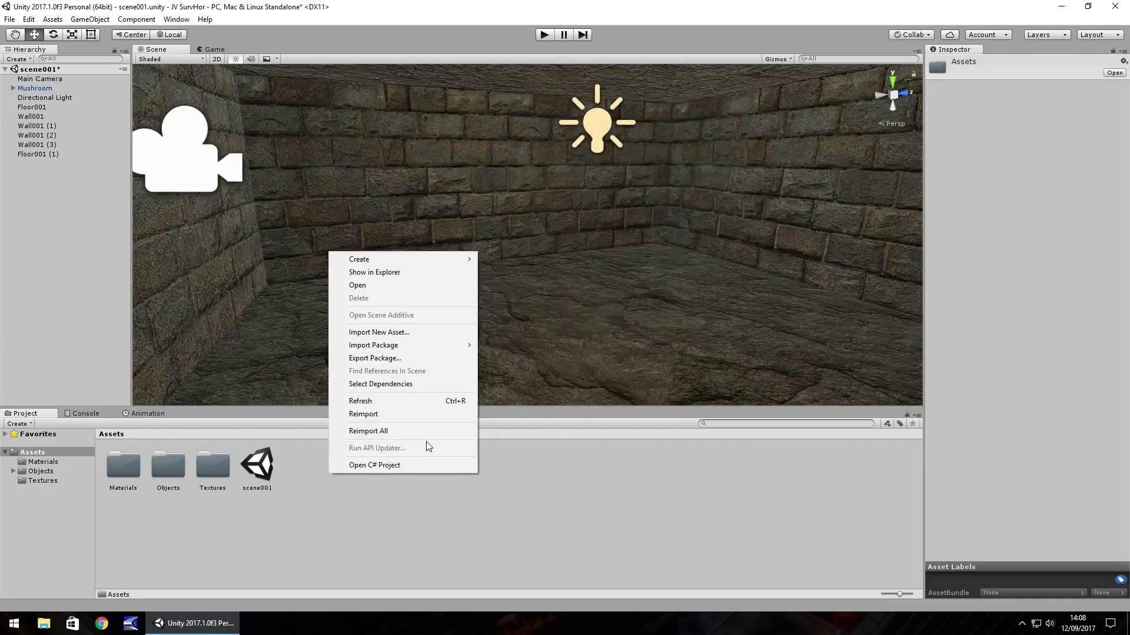
{"action": "mouse_move", "coordinate": [379, 349]}
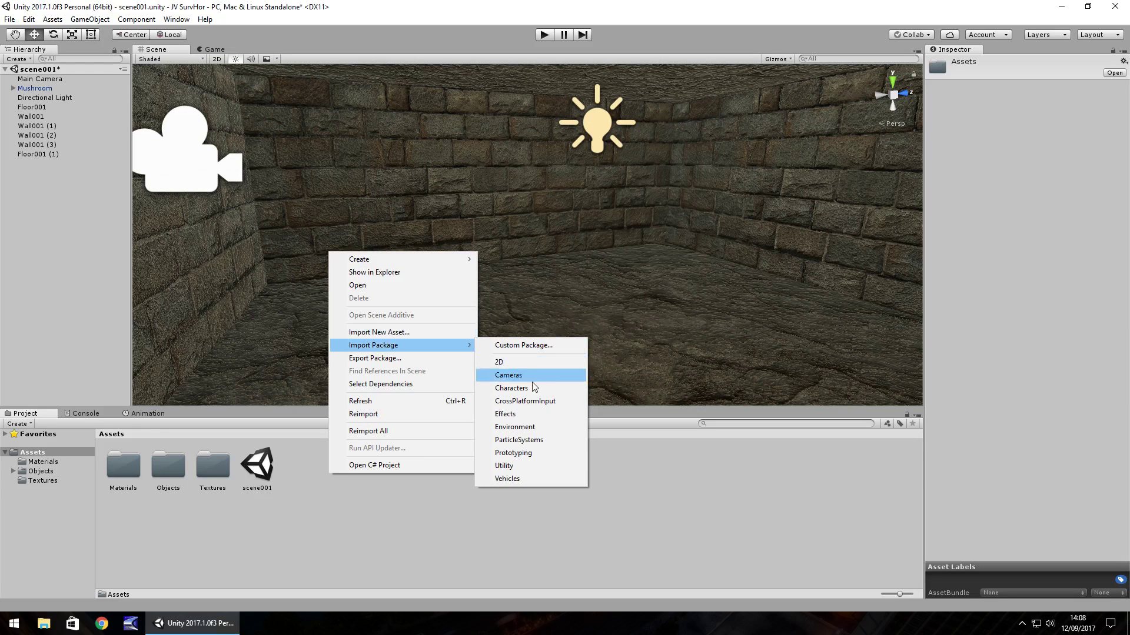
{"action": "left_click", "coordinate": [514, 390]}
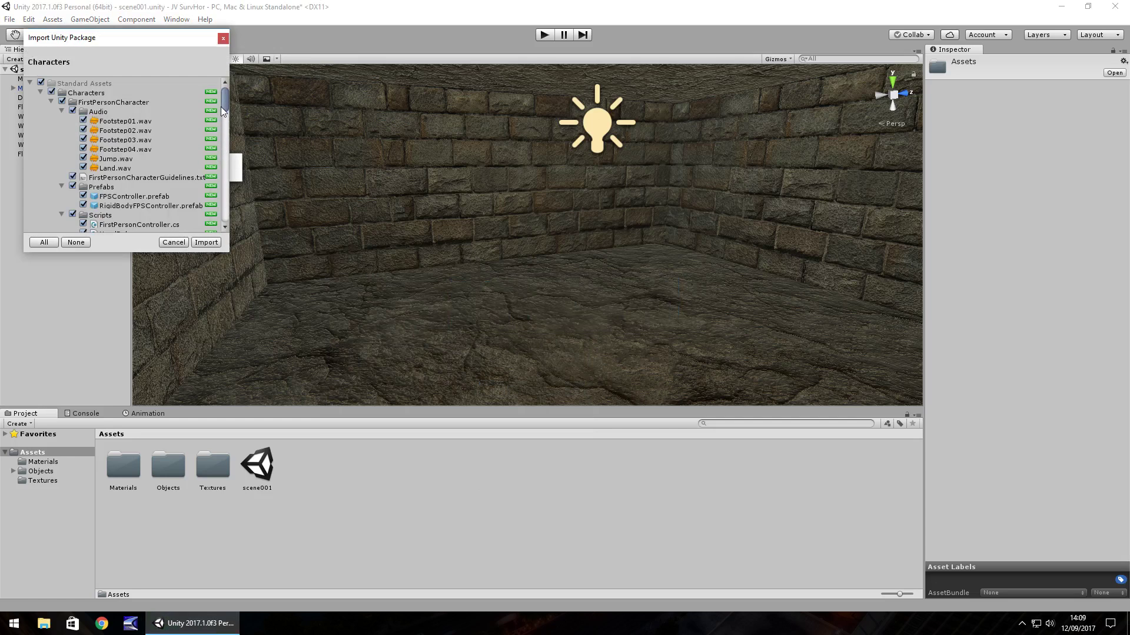
{"action": "left_click", "coordinate": [207, 242]}
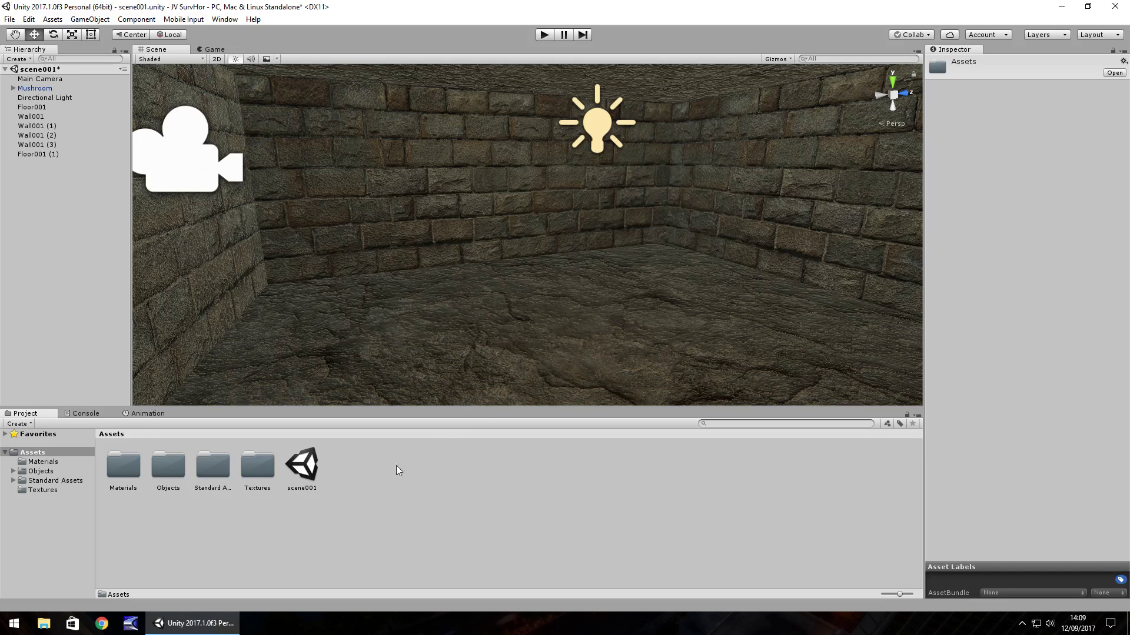
Drop the FPSController prefab from Standard Assets/Characters/FirstPersonCharacter/Prefabs onto the corridor floor.
{"action": "double_click", "coordinate": [216, 475]}
{"action": "double_click", "coordinate": [116, 471]}
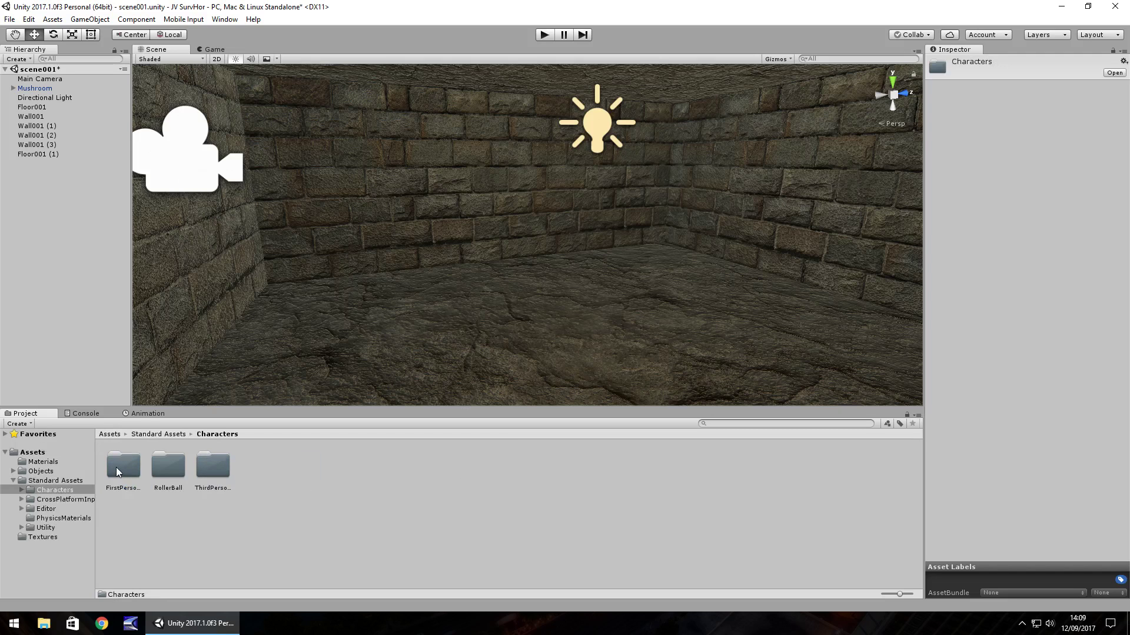
{"action": "double_click", "coordinate": [121, 467]}
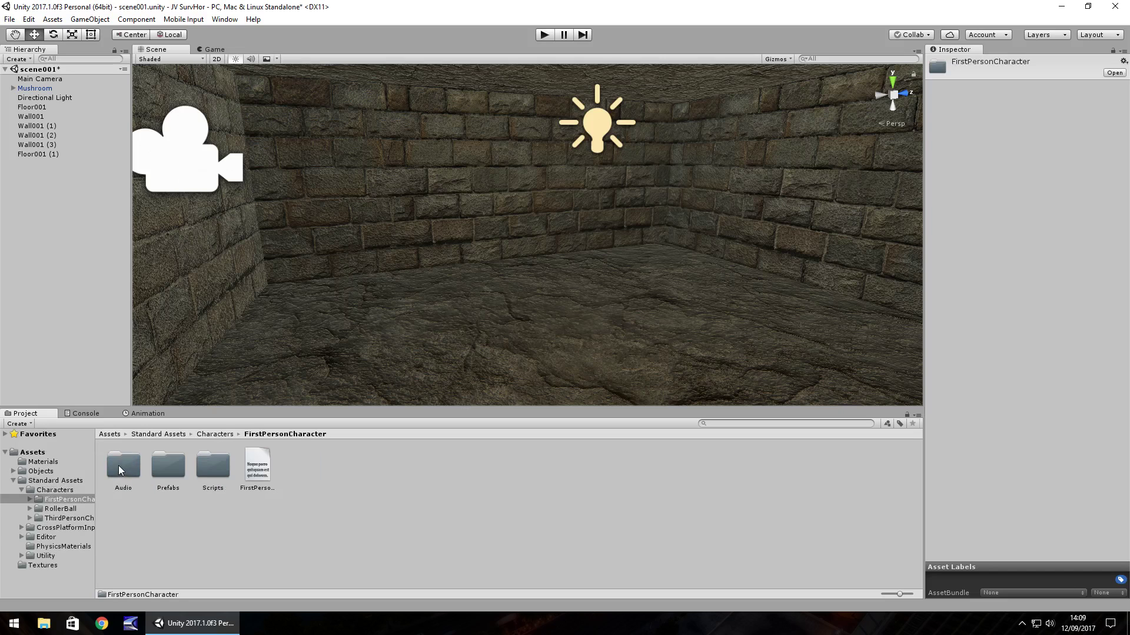
{"action": "double_click", "coordinate": [169, 468]}
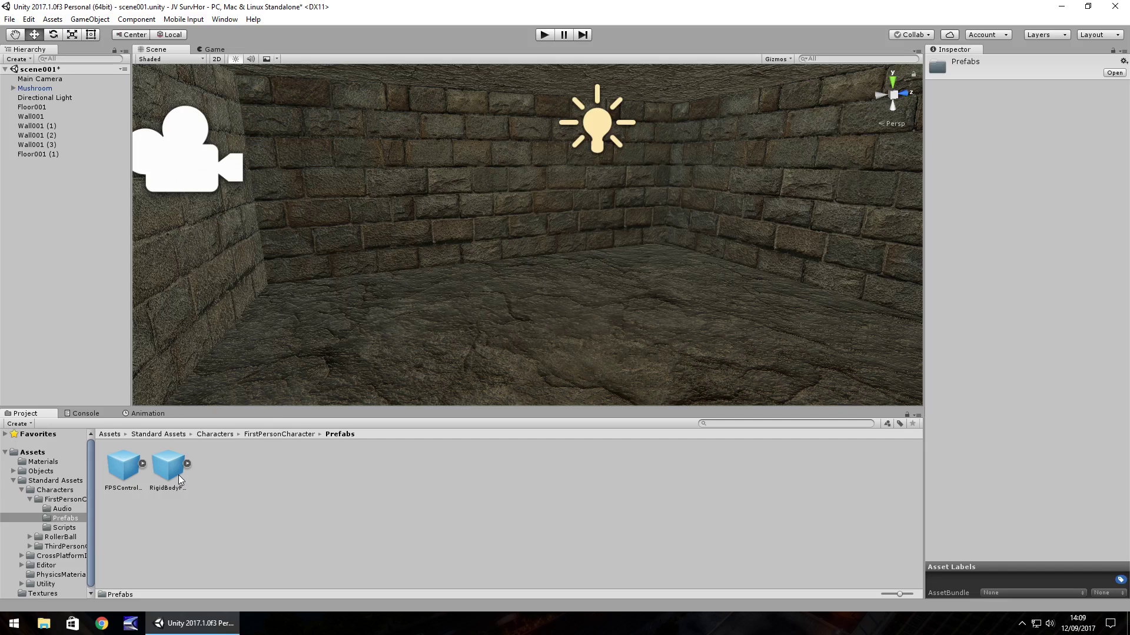
{"action": "left_click_drag", "start_coordinate": [109, 468], "coordinate": [546, 323]}
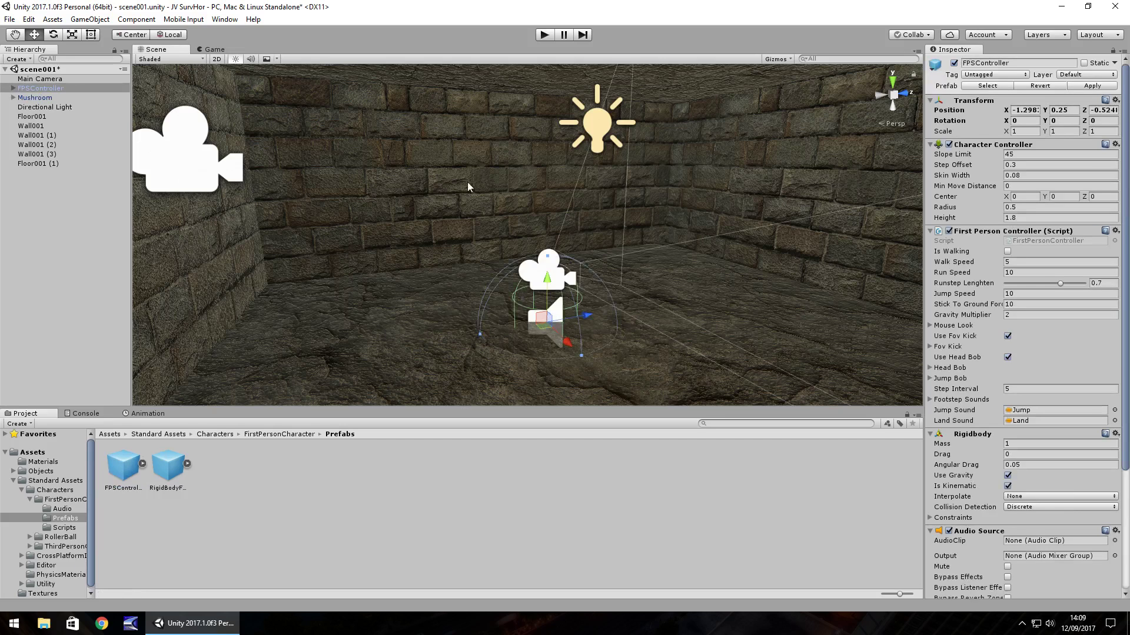
Expand FPSController to inspect its FirstPersonCharacter camera child, then collapse it.
{"action": "left_click", "coordinate": [13, 88]}
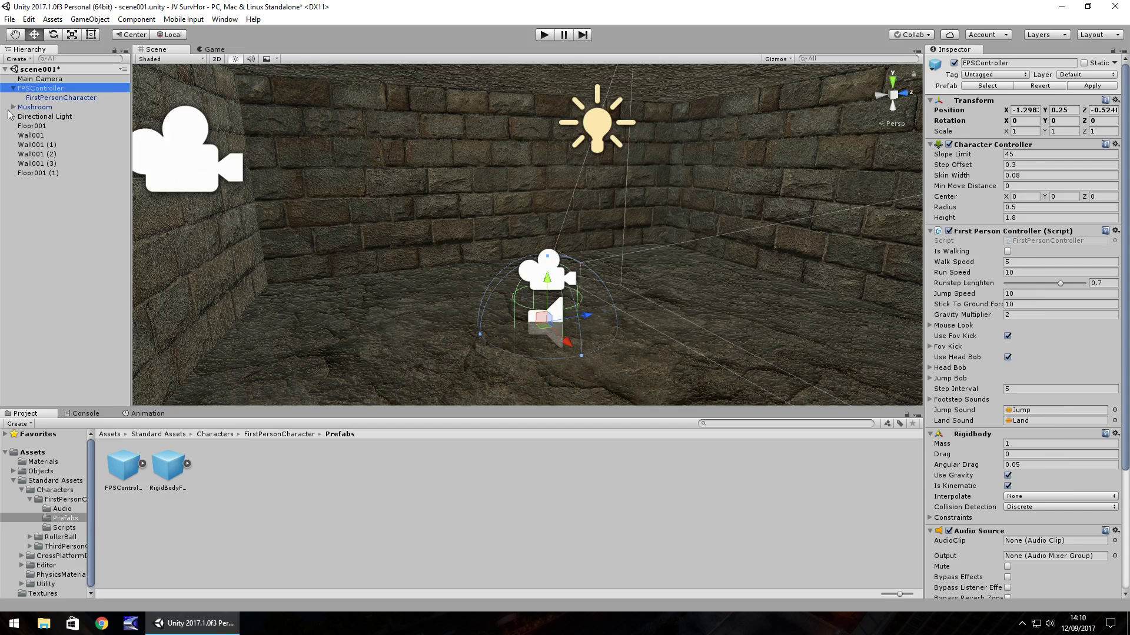
{"action": "left_click", "coordinate": [55, 98]}
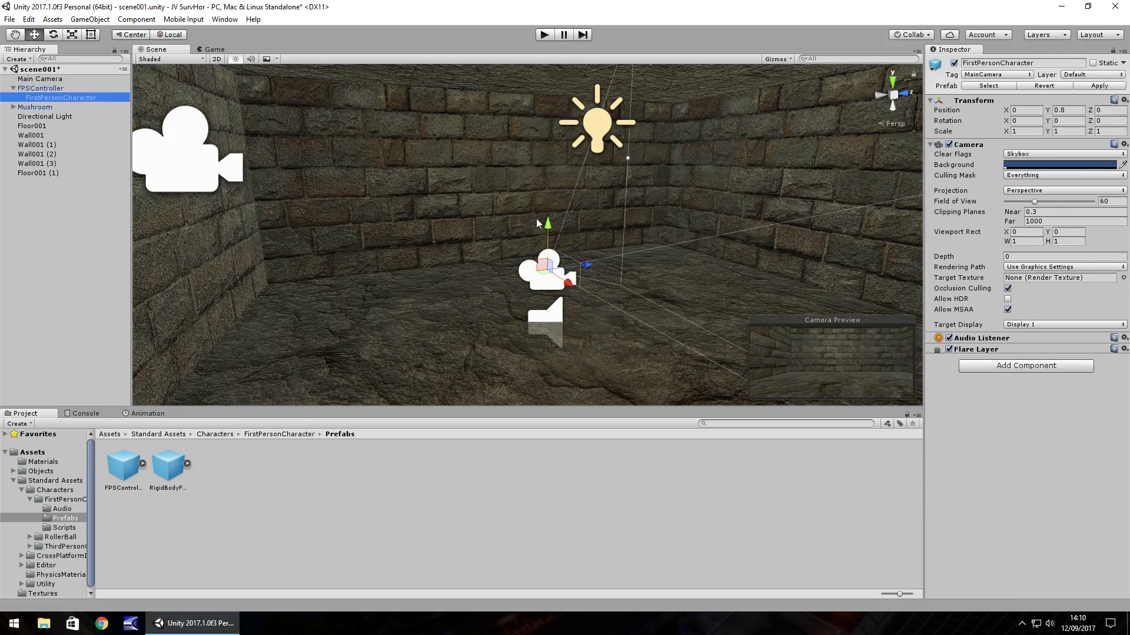
{"action": "left_click", "coordinate": [37, 90]}
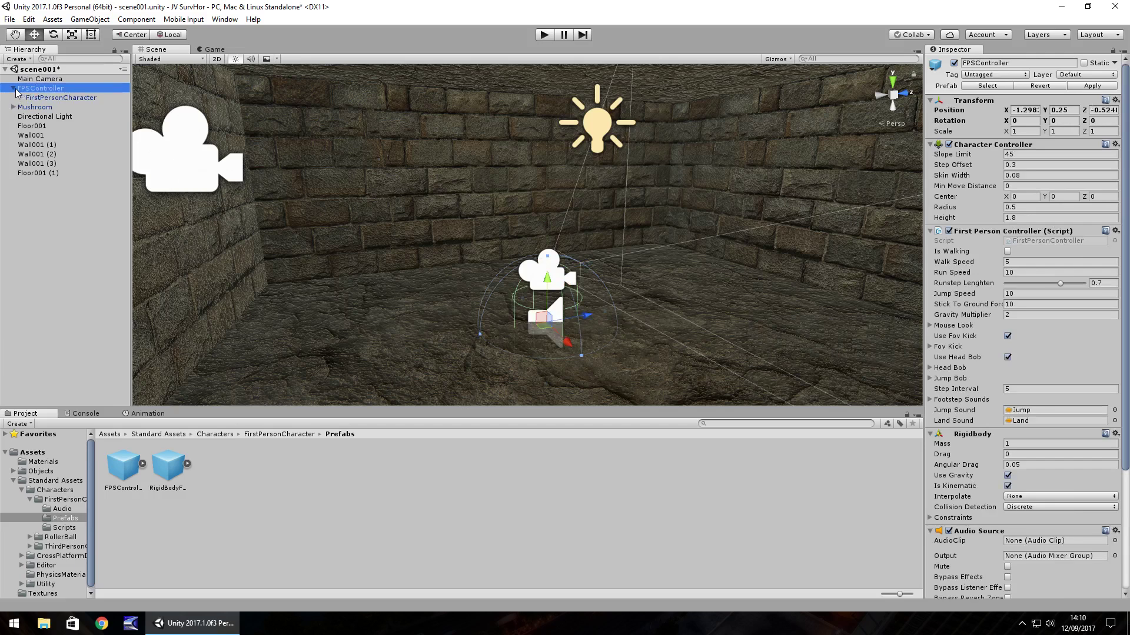
{"action": "left_click", "coordinate": [13, 89]}
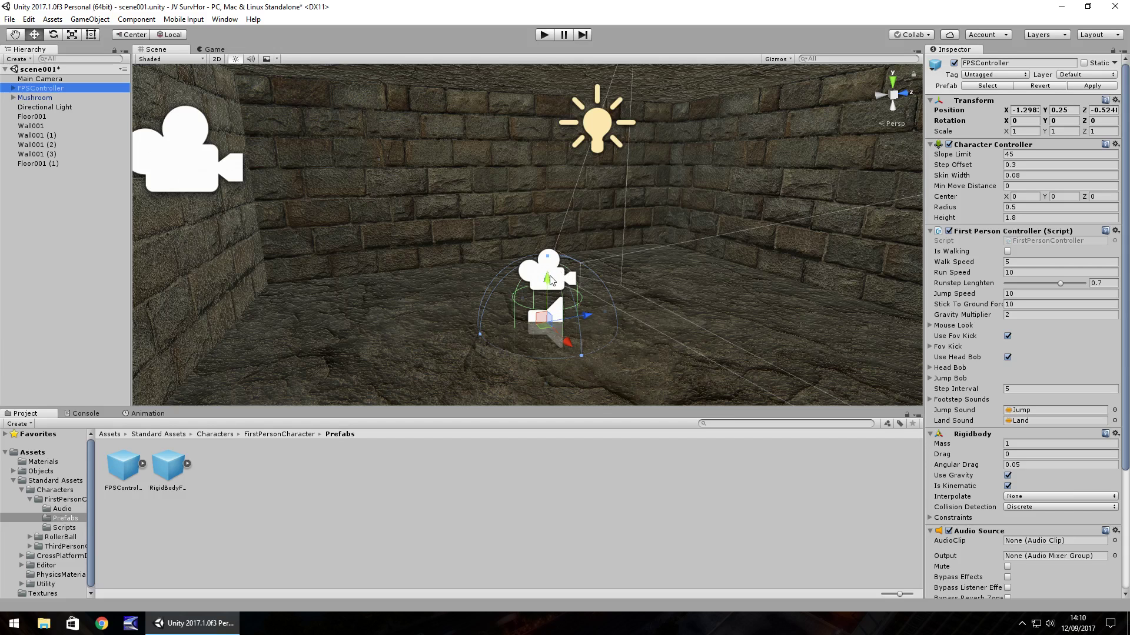
Lift the FPSController to about Position Y 1.165 above the floor.
{"action": "left_click_drag", "start_coordinate": [547, 287], "coordinate": [548, 226]}
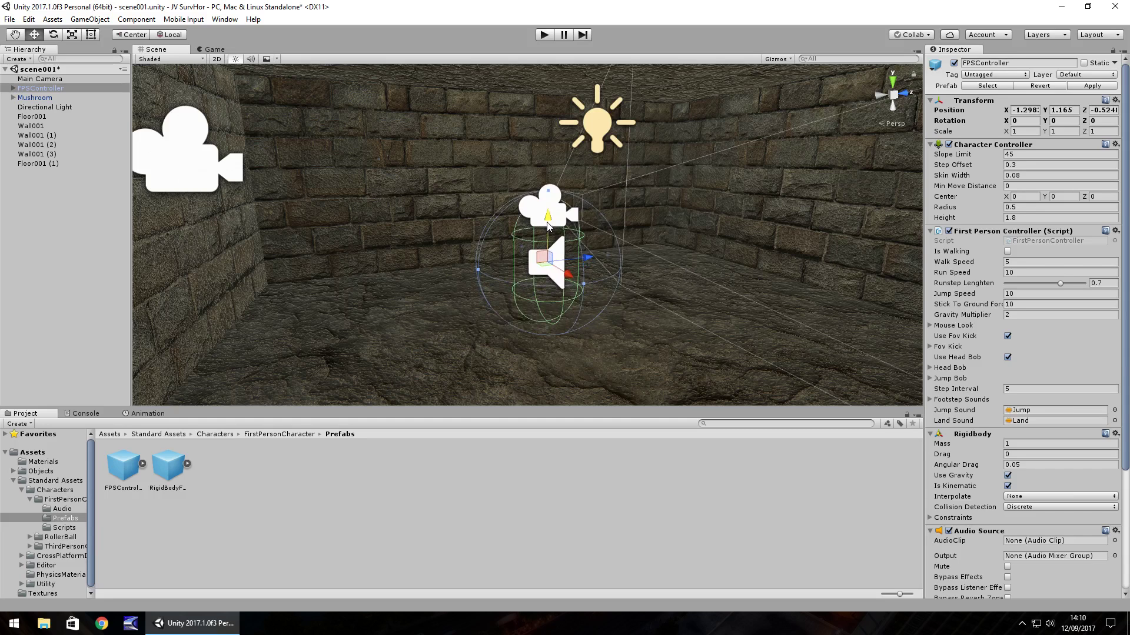
{"action": "left_click_drag", "start_coordinate": [547, 226], "coordinate": [548, 231]}
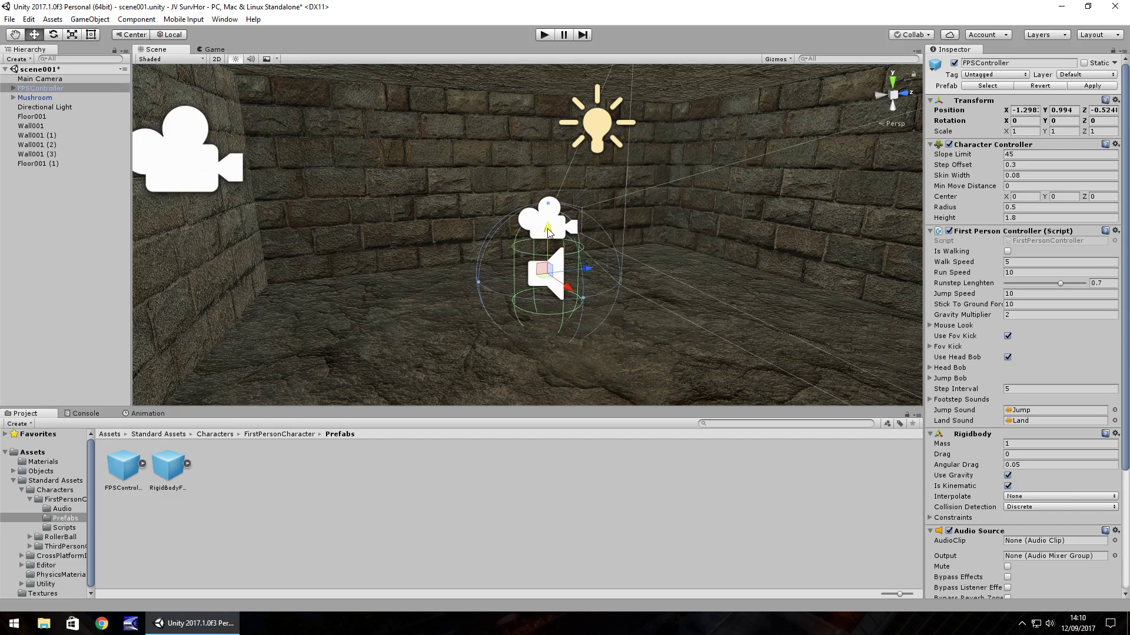
{"action": "left_click_drag", "start_coordinate": [547, 232], "coordinate": [547, 219]}
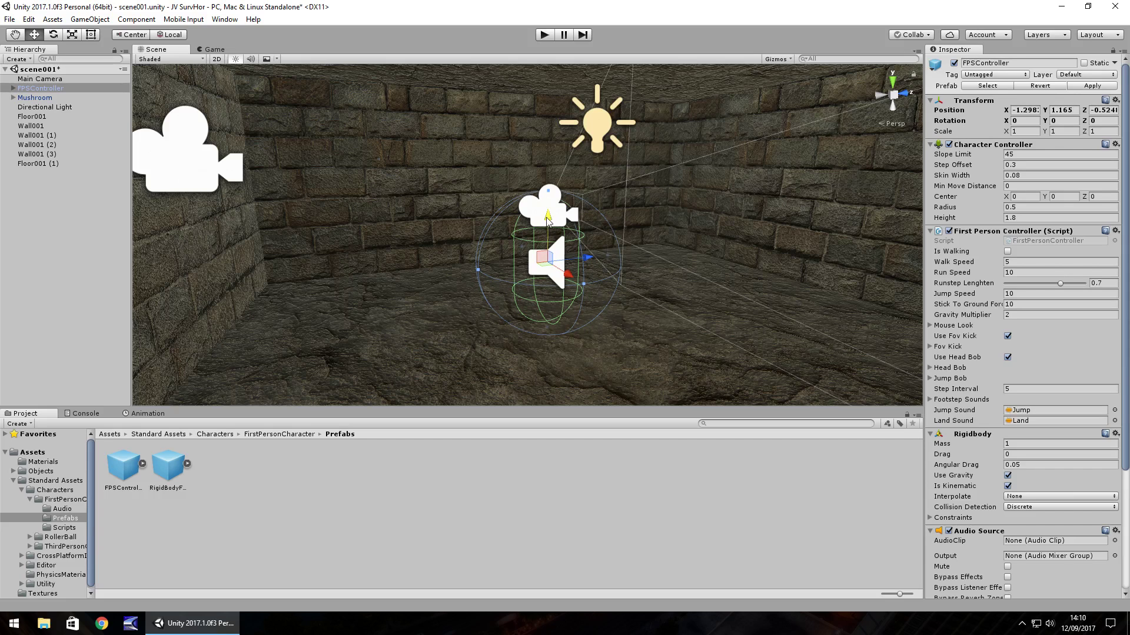
{"action": "left_click", "coordinate": [544, 35]}
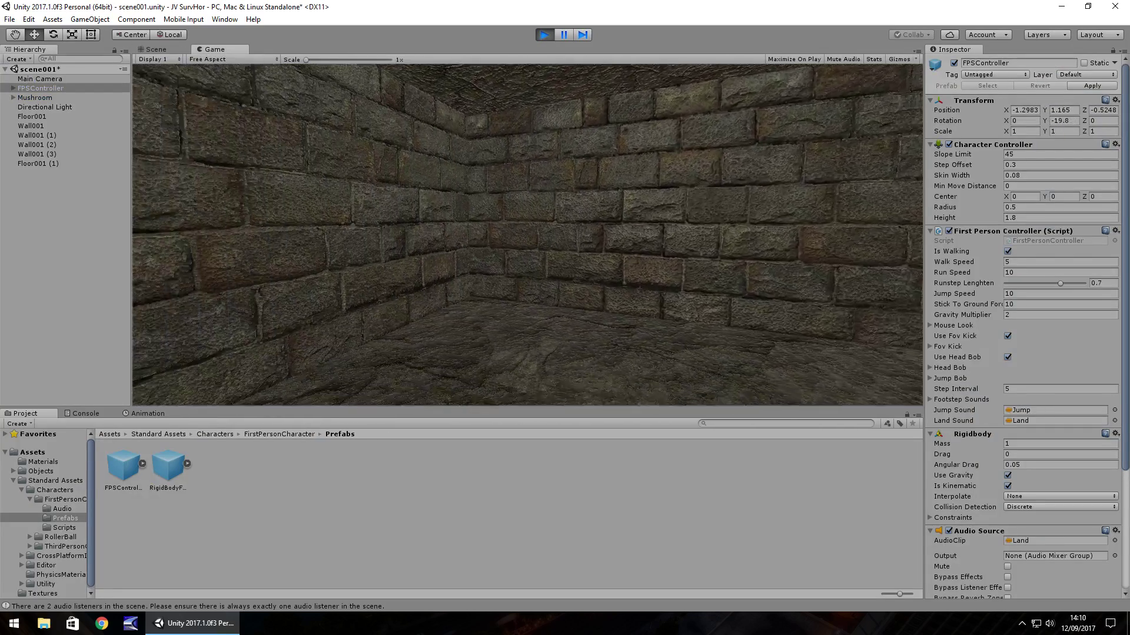
{"action": "key", "text": "w"}
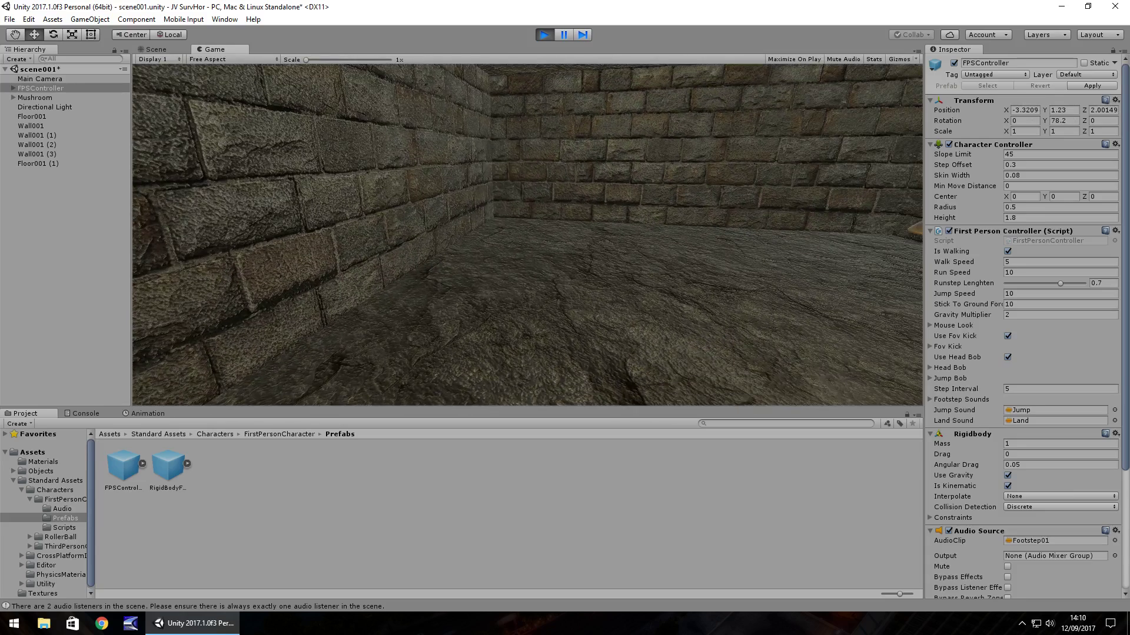
{"action": "key", "text": "w"}
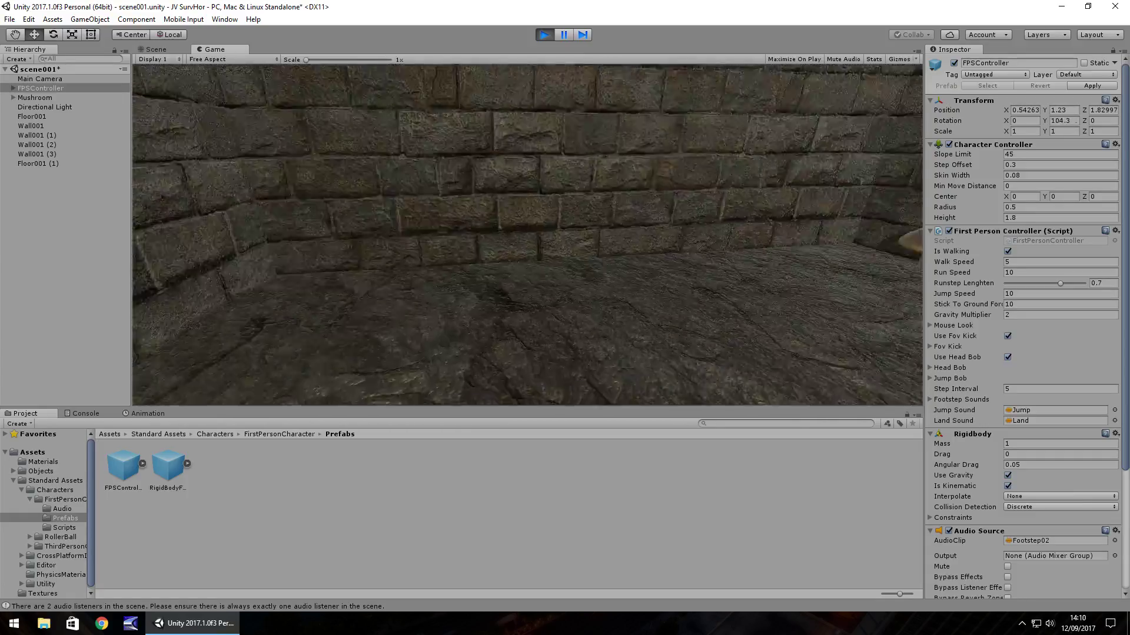
{"action": "key", "text": "w"}
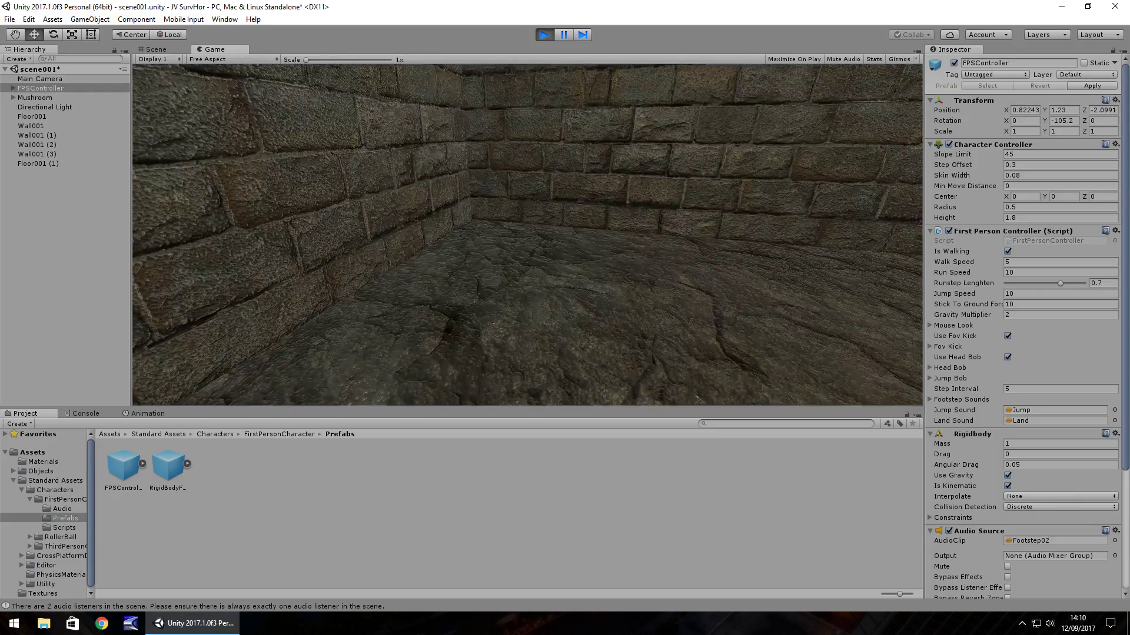
{"action": "key", "text": "w"}
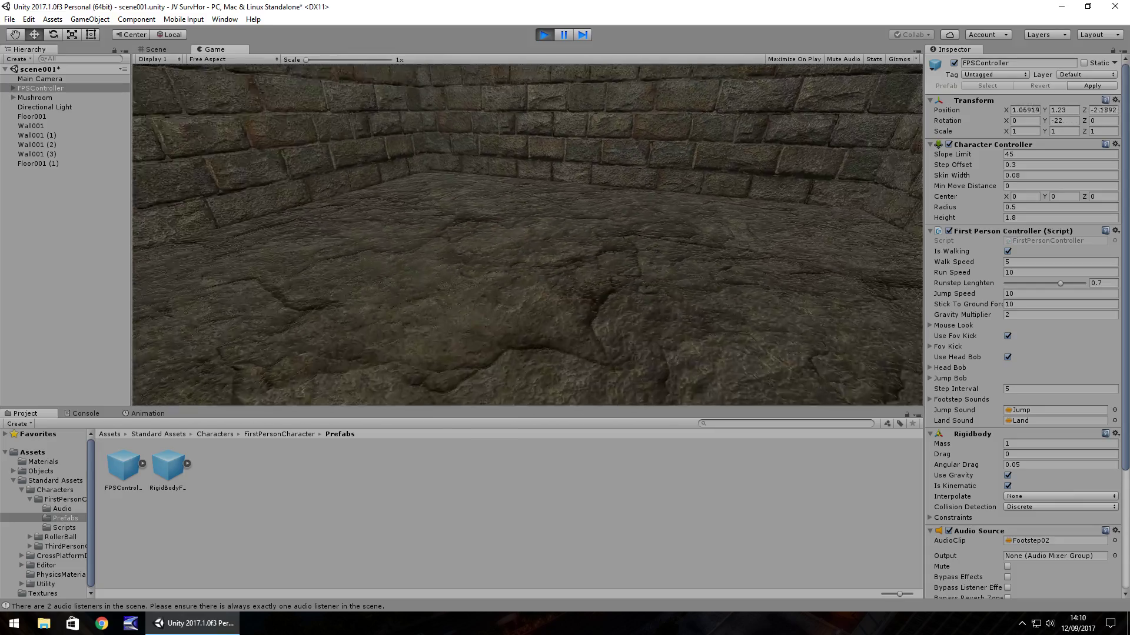
{"action": "key", "text": "w"}
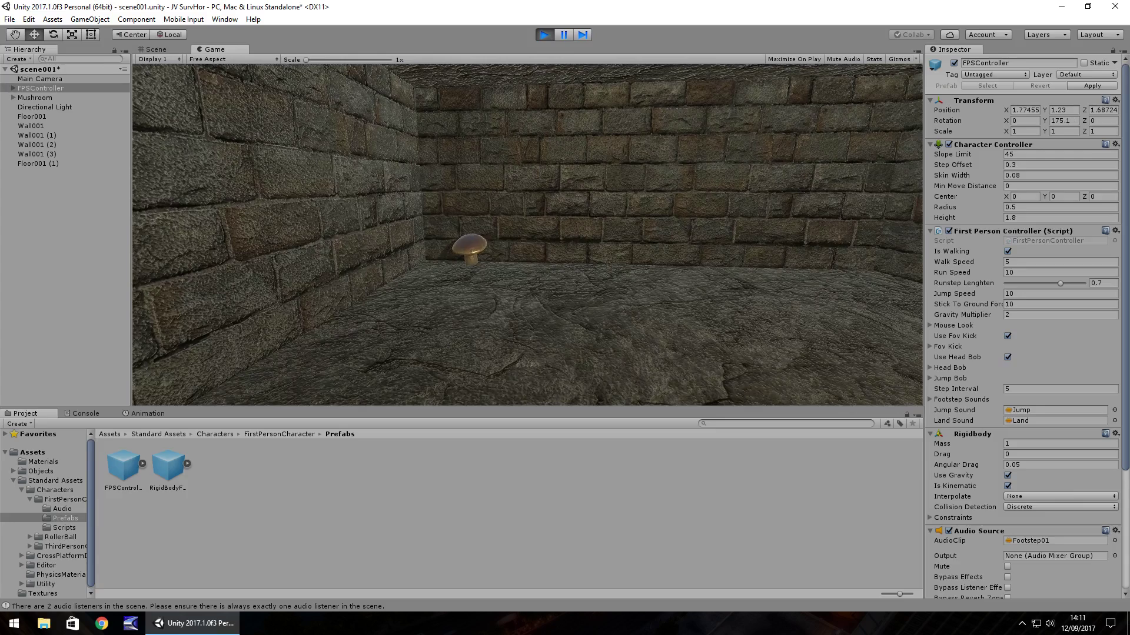
{"action": "key", "text": "ctrl+p"}
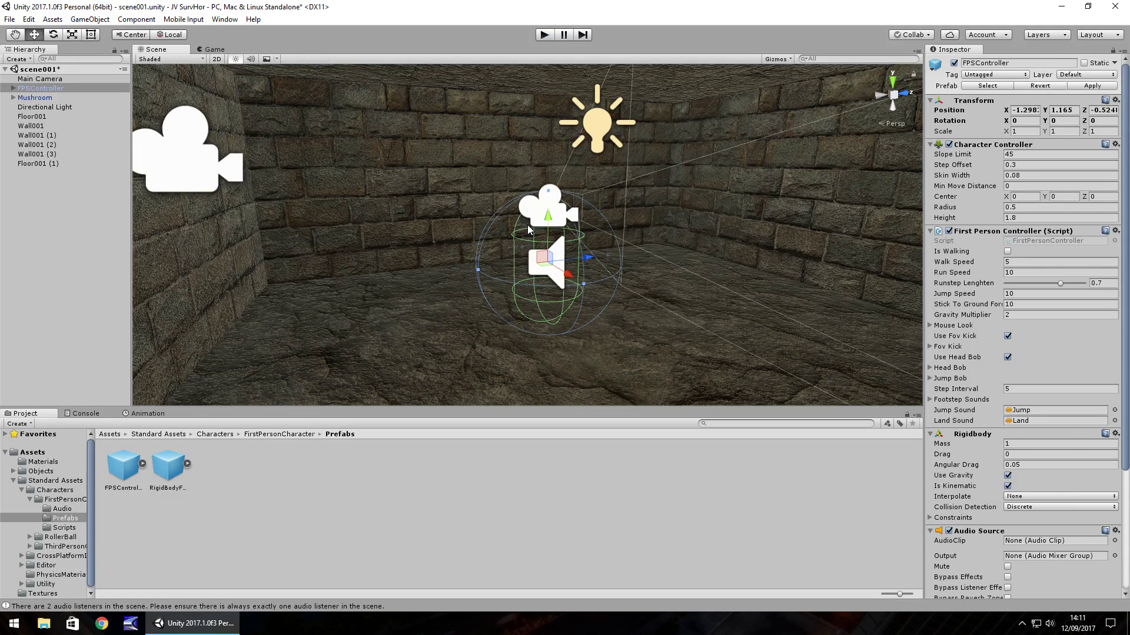
{"action": "key", "text": "ctrl+p"}
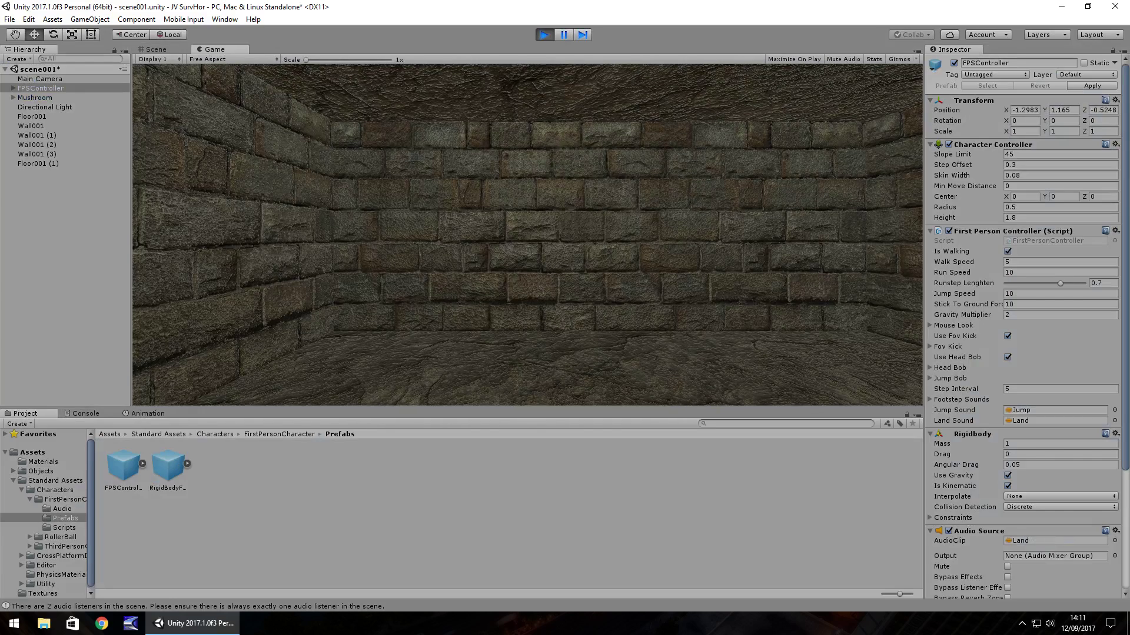
{"action": "key", "text": "ctrl+p"}
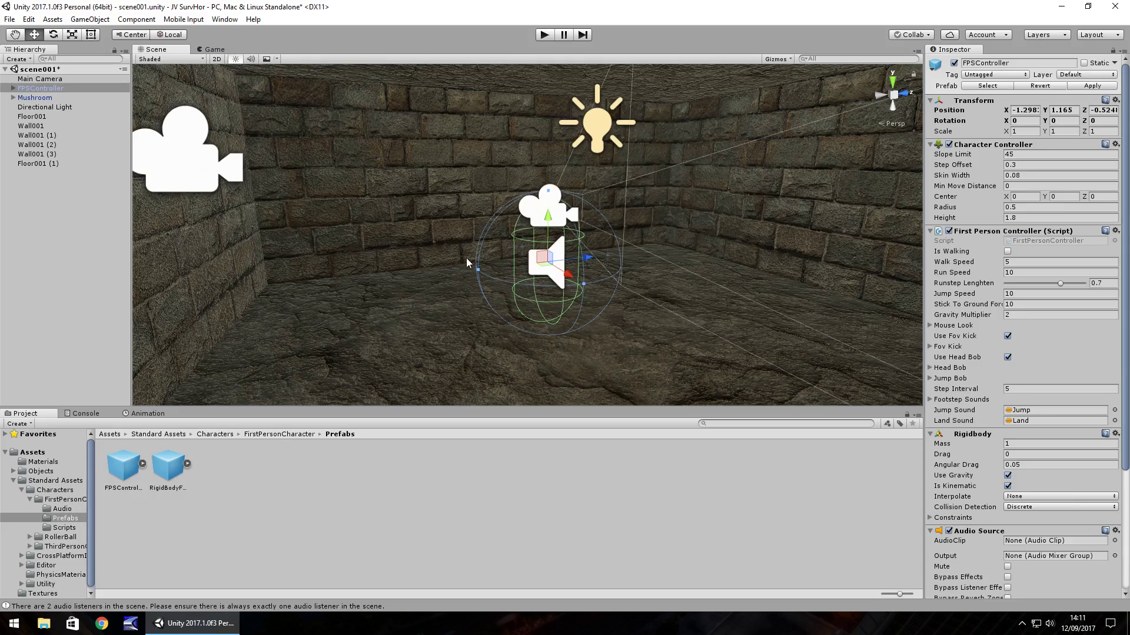
{"action": "left_click", "coordinate": [545, 35]}
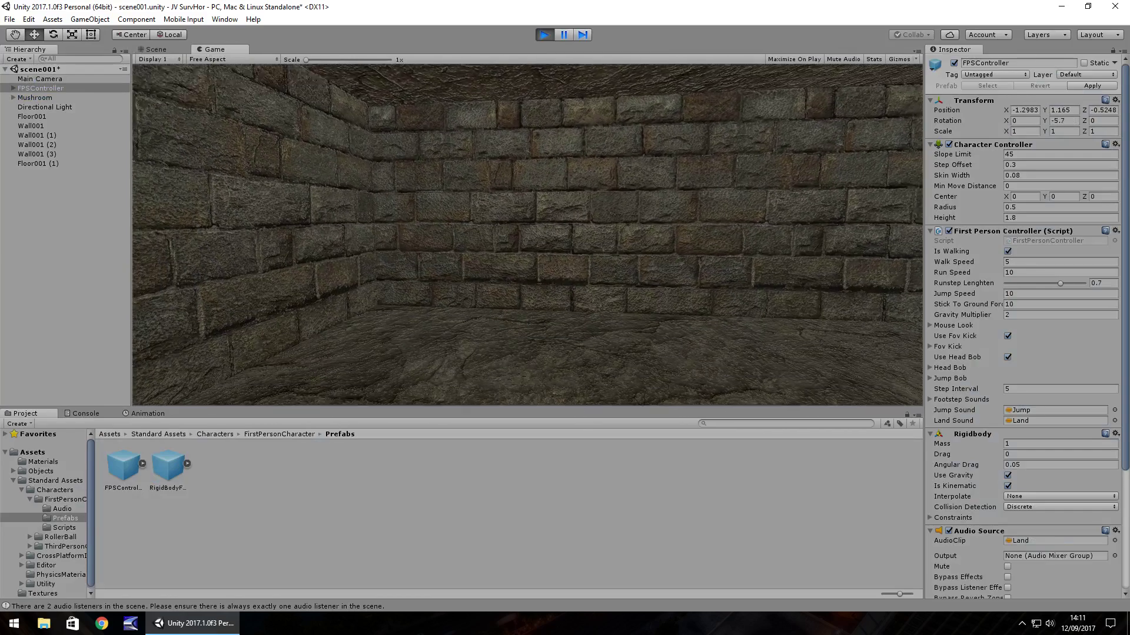
{"action": "key", "text": "ctrl+p"}
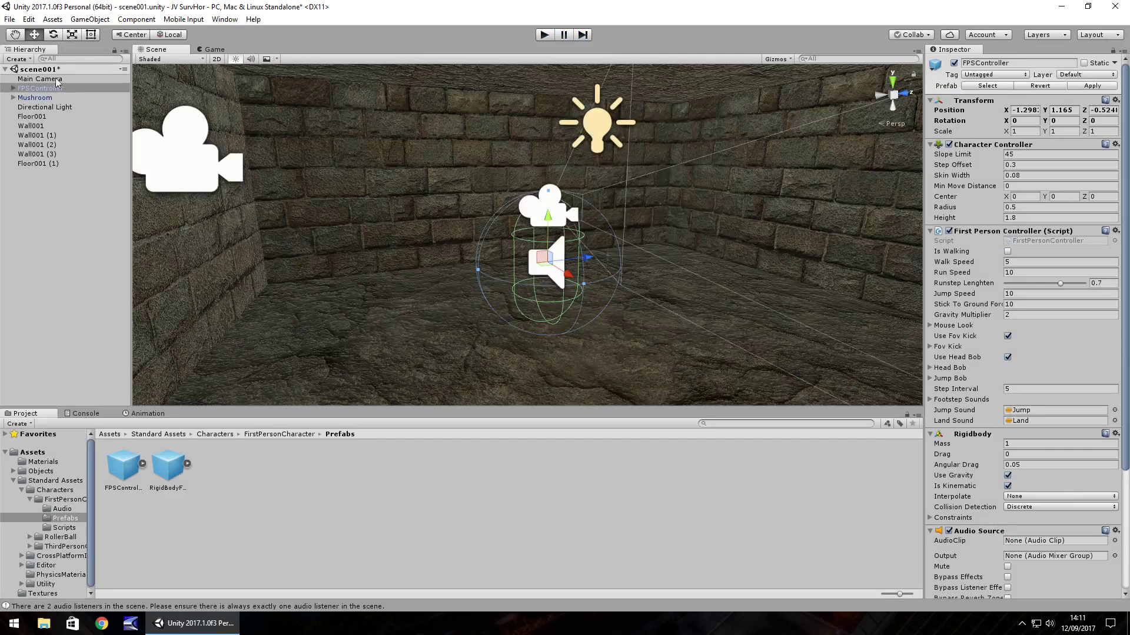
{"action": "left_click", "coordinate": [33, 79]}
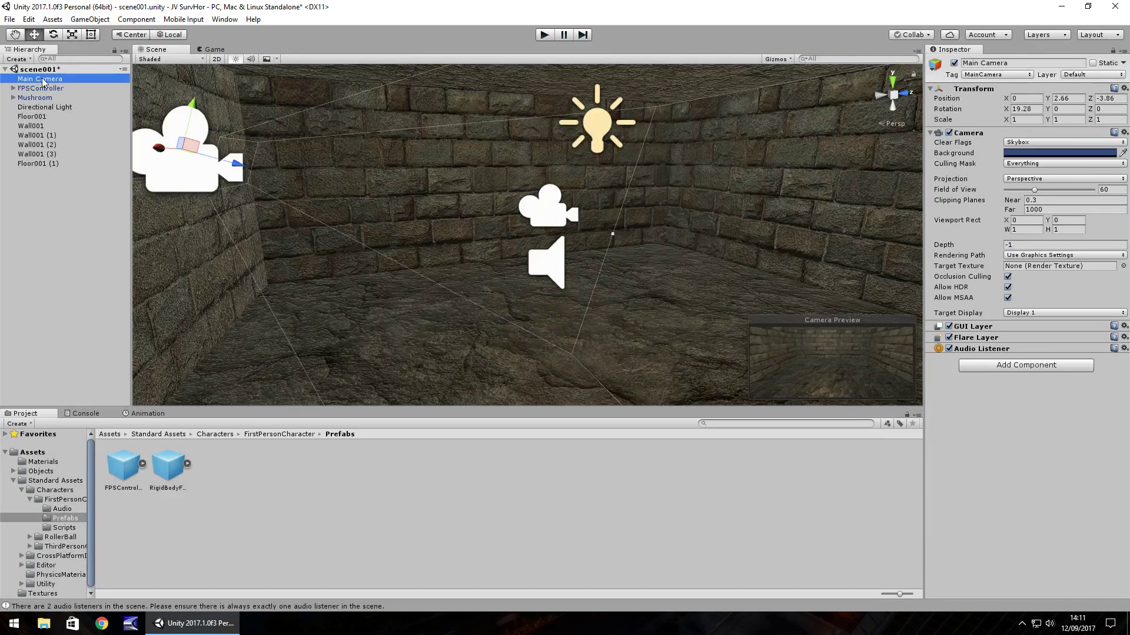
{"action": "key", "text": "Delete"}
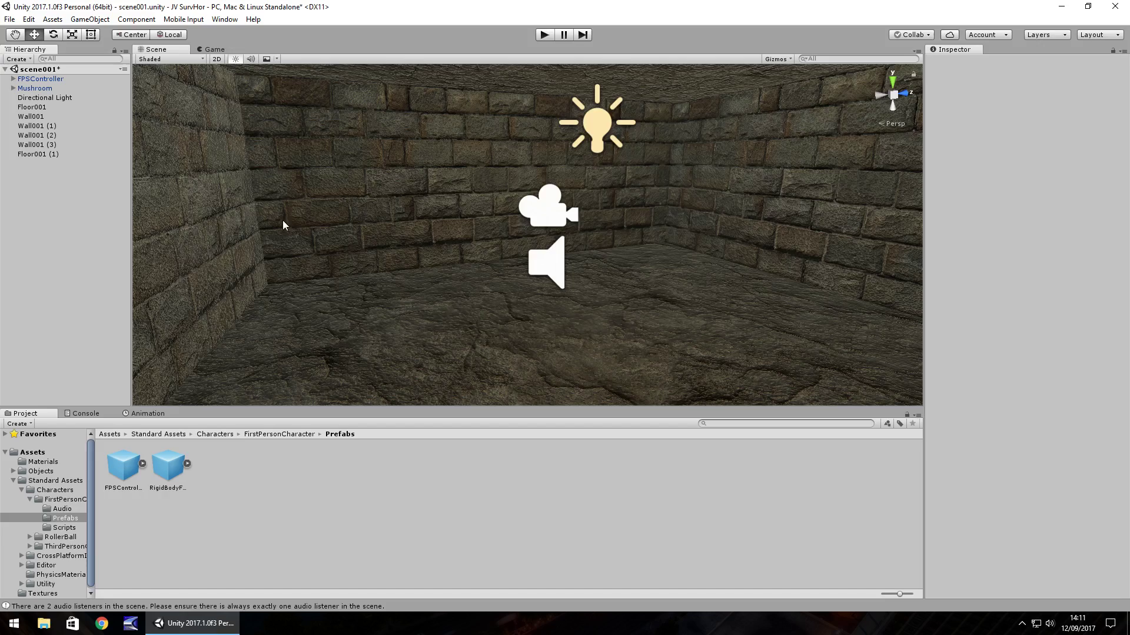
{"action": "right_click_drag", "start_coordinate": [566, 284], "coordinate": [619, 253]}
{"action": "right_click_drag", "start_coordinate": [510, 206], "coordinate": [593, 197]}
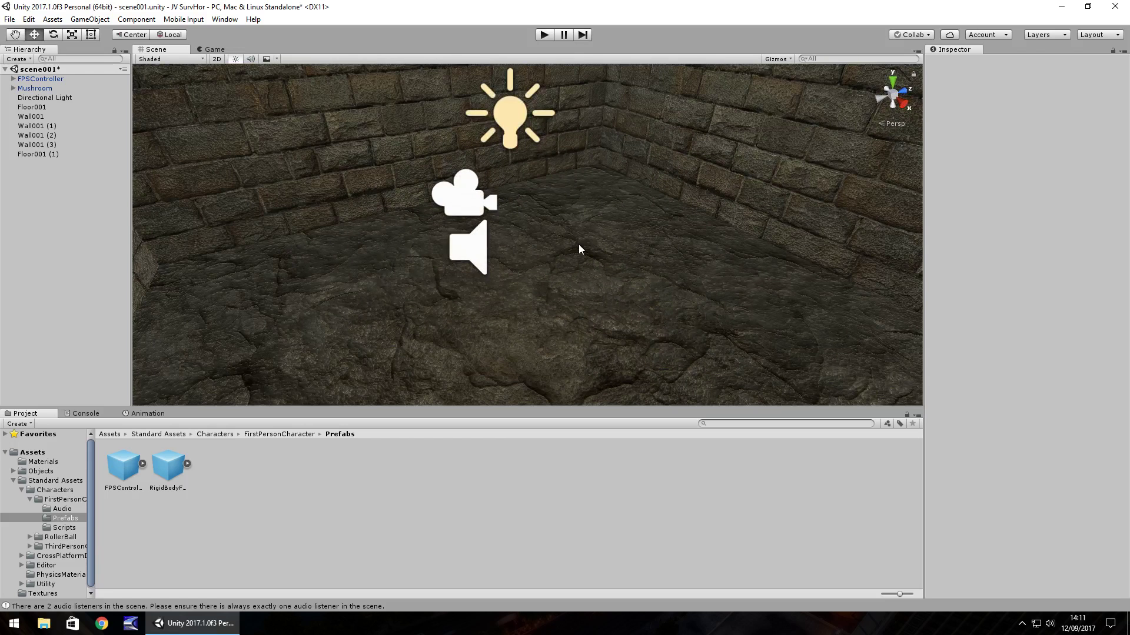
{"action": "right_click_drag", "start_coordinate": [577, 242], "coordinate": [531, 204]}
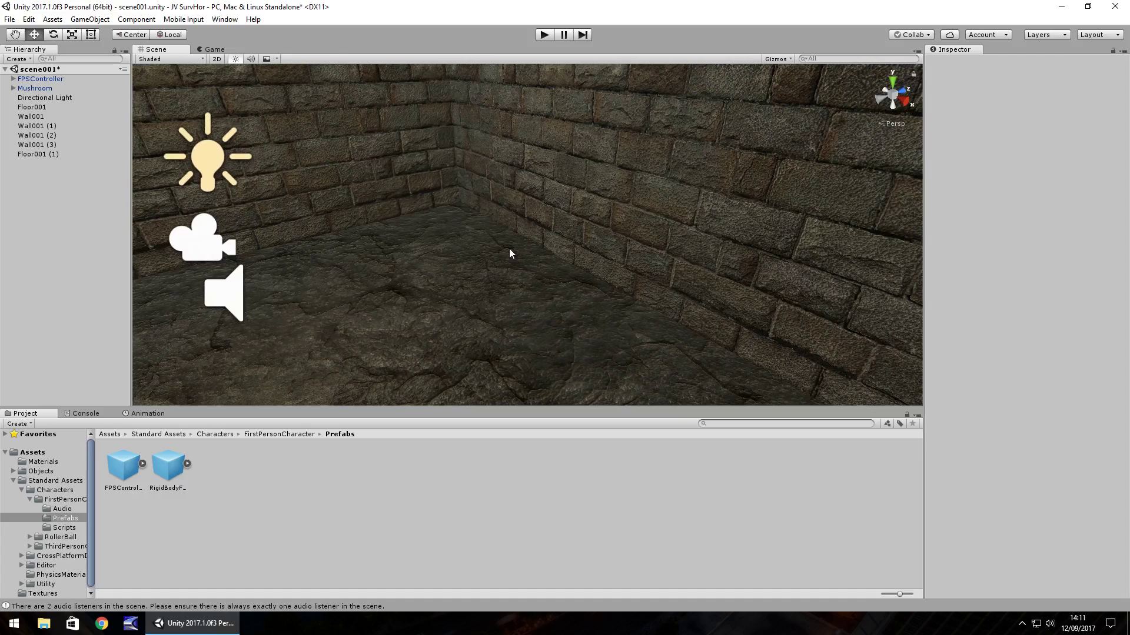
{"action": "right_click_drag", "start_coordinate": [545, 223], "coordinate": [536, 198]}
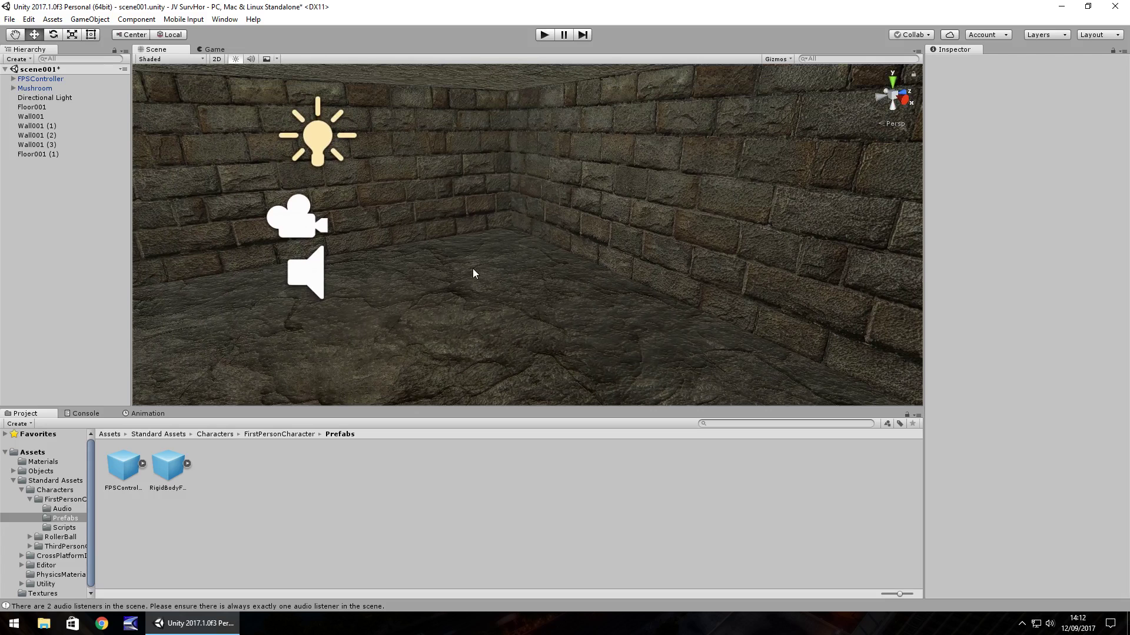
Slide Wall001 along X out of the room to Position X 6.
{"action": "left_click", "coordinate": [677, 189]}
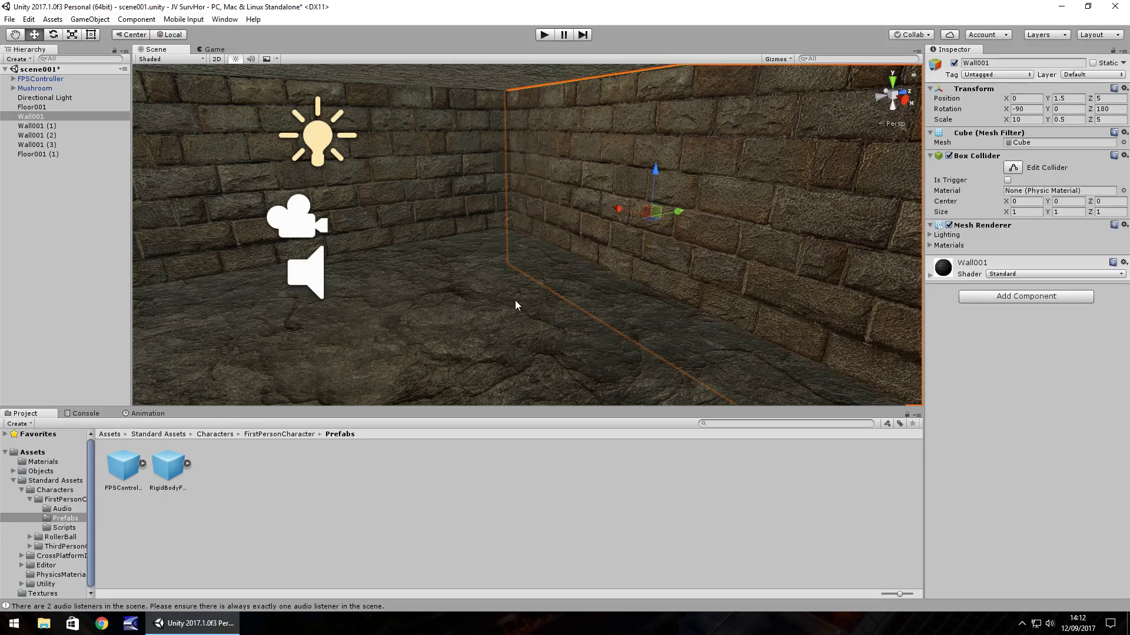
{"action": "right_click_drag", "start_coordinate": [475, 258], "coordinate": [561, 232]}
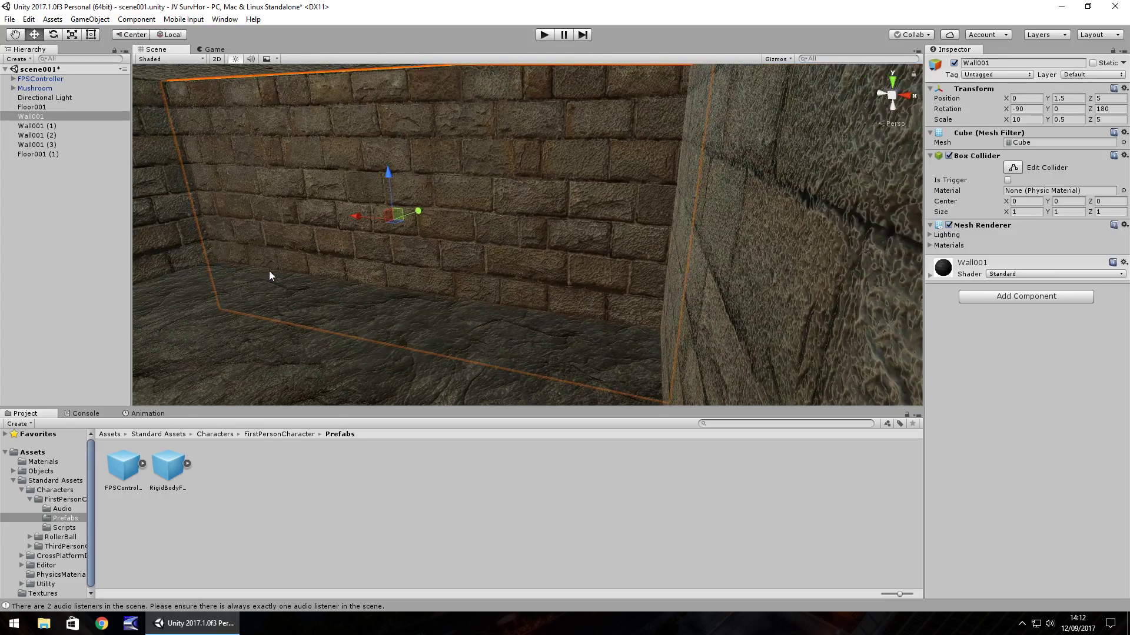
{"action": "right_click_drag", "start_coordinate": [269, 275], "coordinate": [508, 286]}
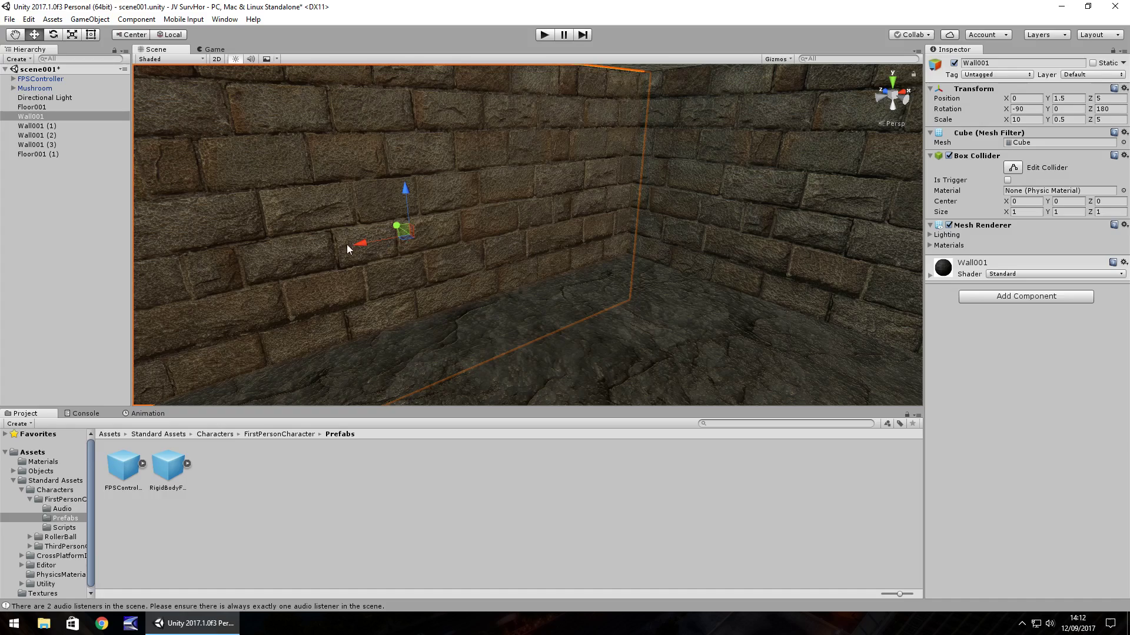
{"action": "left_click_drag", "start_coordinate": [360, 245], "coordinate": [712, 199]}
Orbit around and inside the brick enclosure to inspect the opened side.
{"action": "right_click_drag", "start_coordinate": [655, 220], "coordinate": [618, 143]}
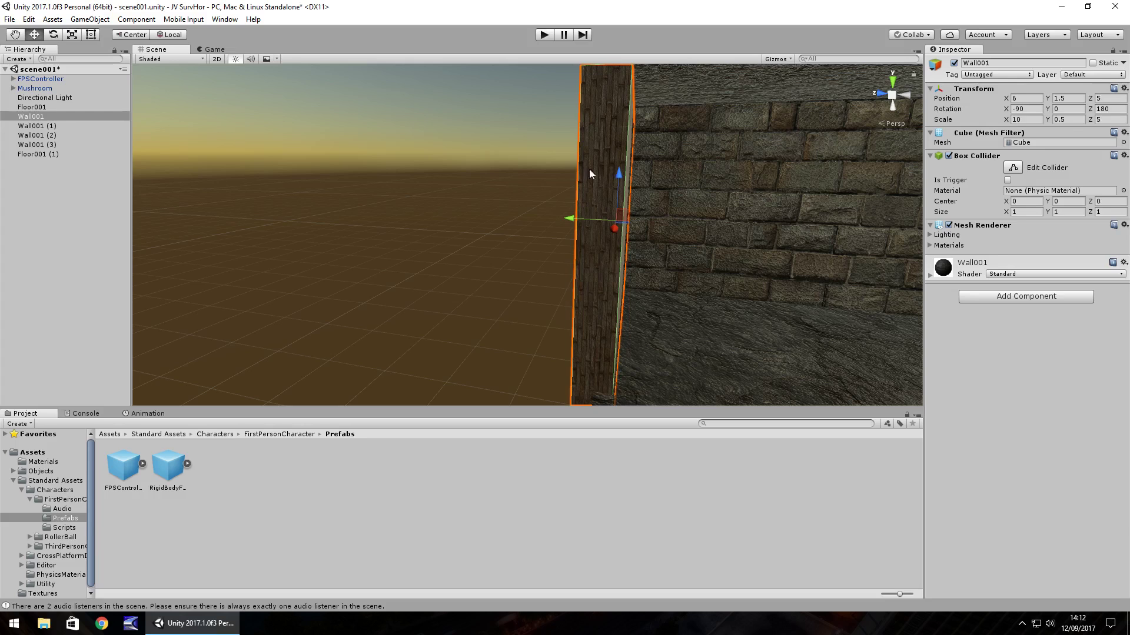
{"action": "right_click_drag", "start_coordinate": [676, 303], "coordinate": [486, 178]}
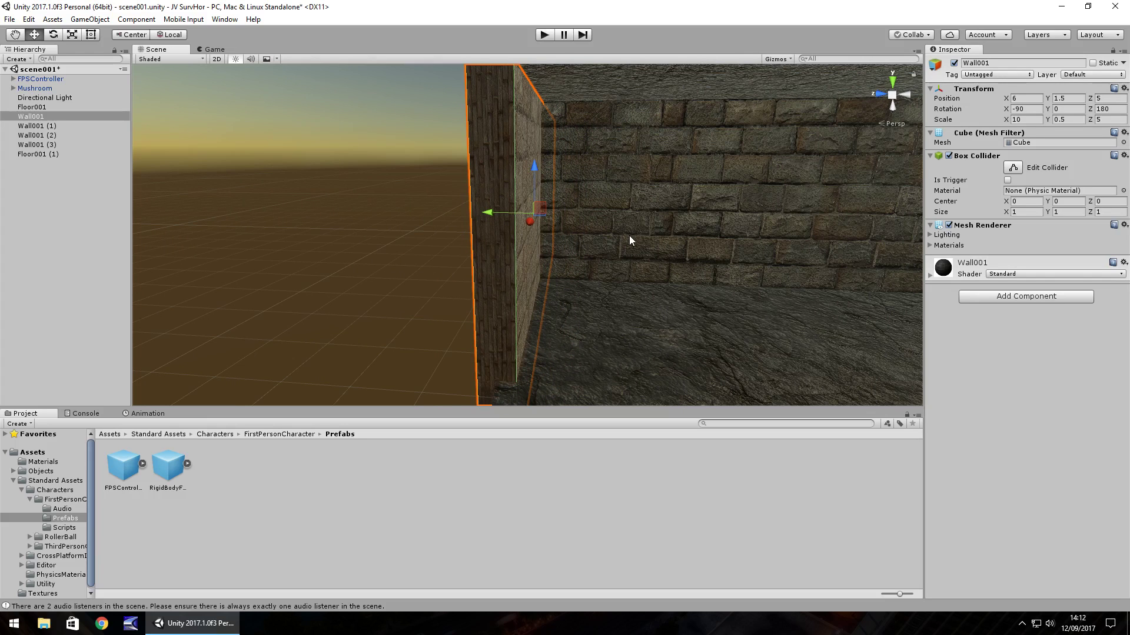
{"action": "right_click_drag", "start_coordinate": [558, 230], "coordinate": [746, 223]}
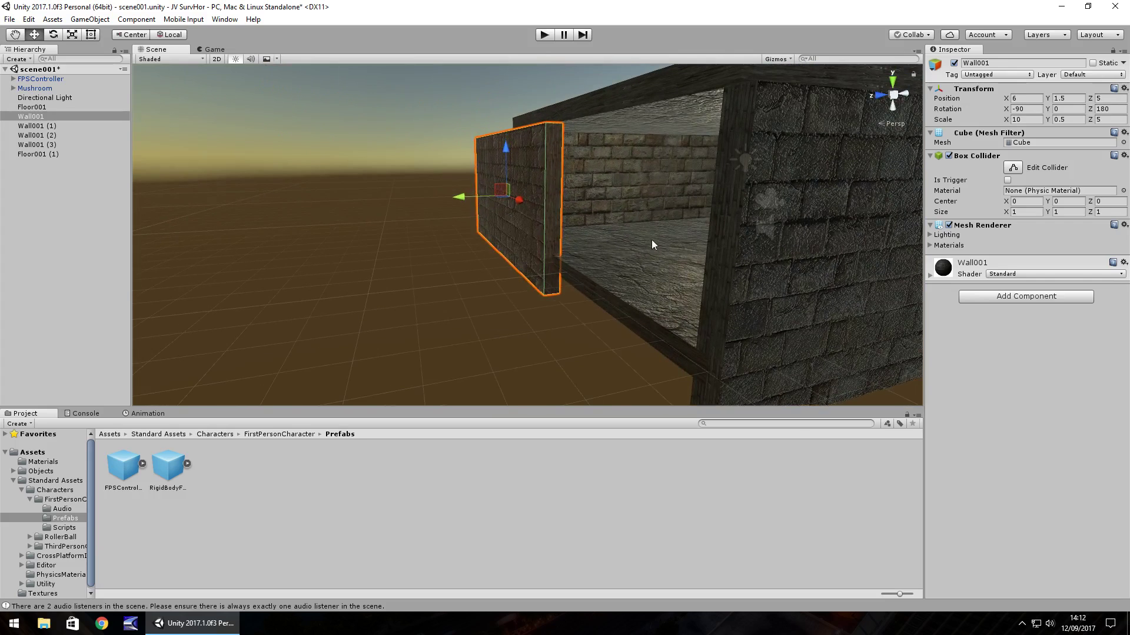
{"action": "right_click_drag", "start_coordinate": [652, 241], "coordinate": [623, 261]}
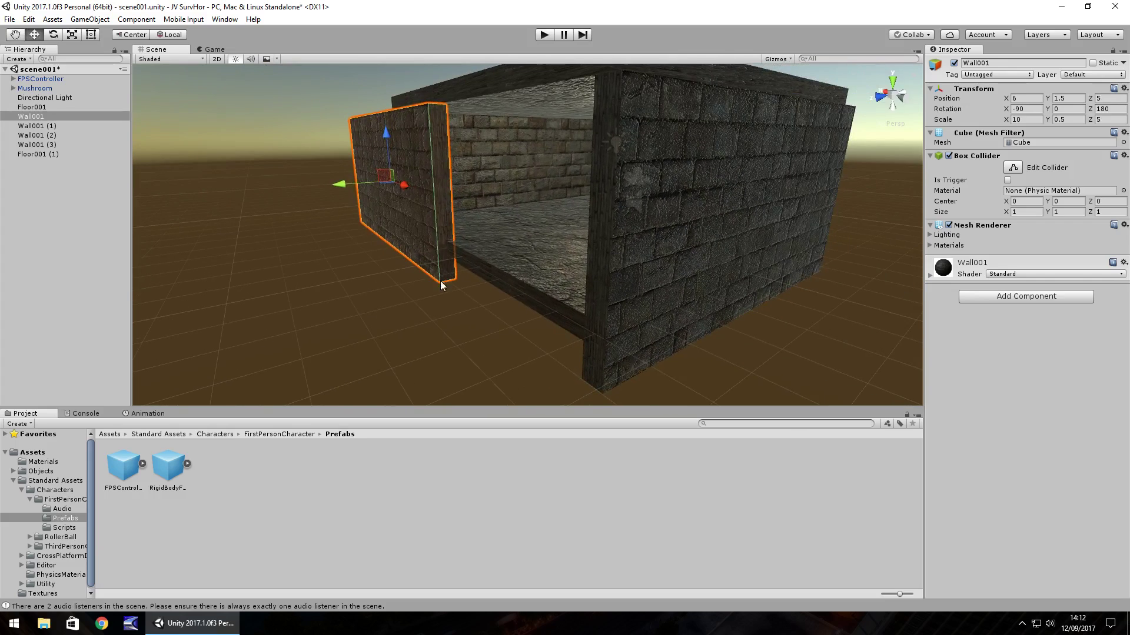
{"action": "right_click_drag", "start_coordinate": [444, 210], "coordinate": [525, 251]}
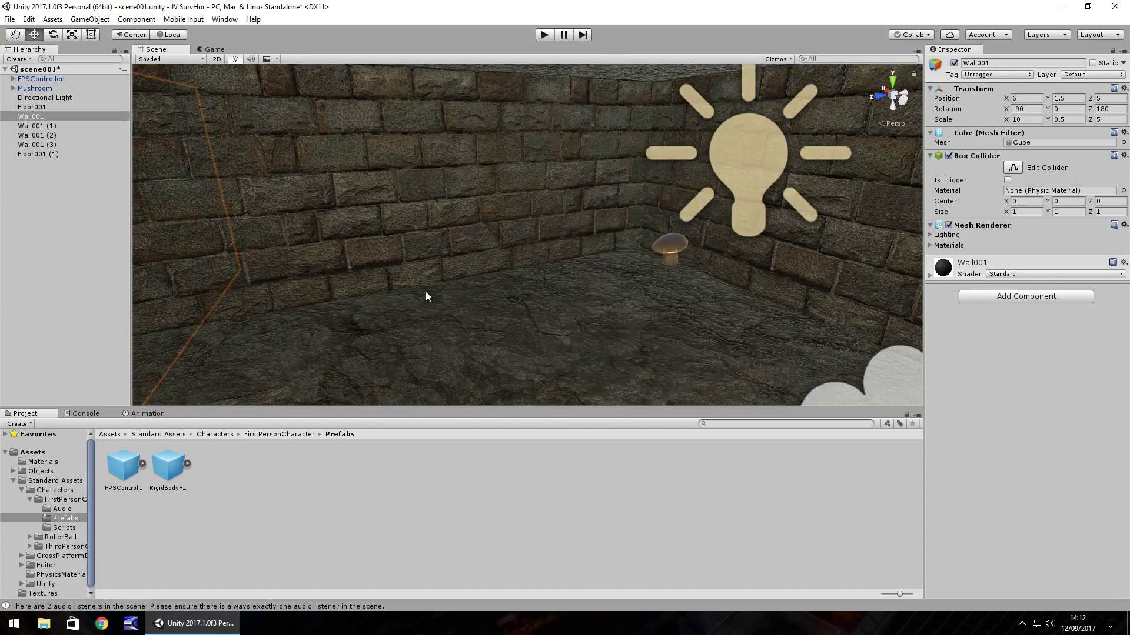
{"action": "right_click_drag", "start_coordinate": [426, 292], "coordinate": [408, 290]}
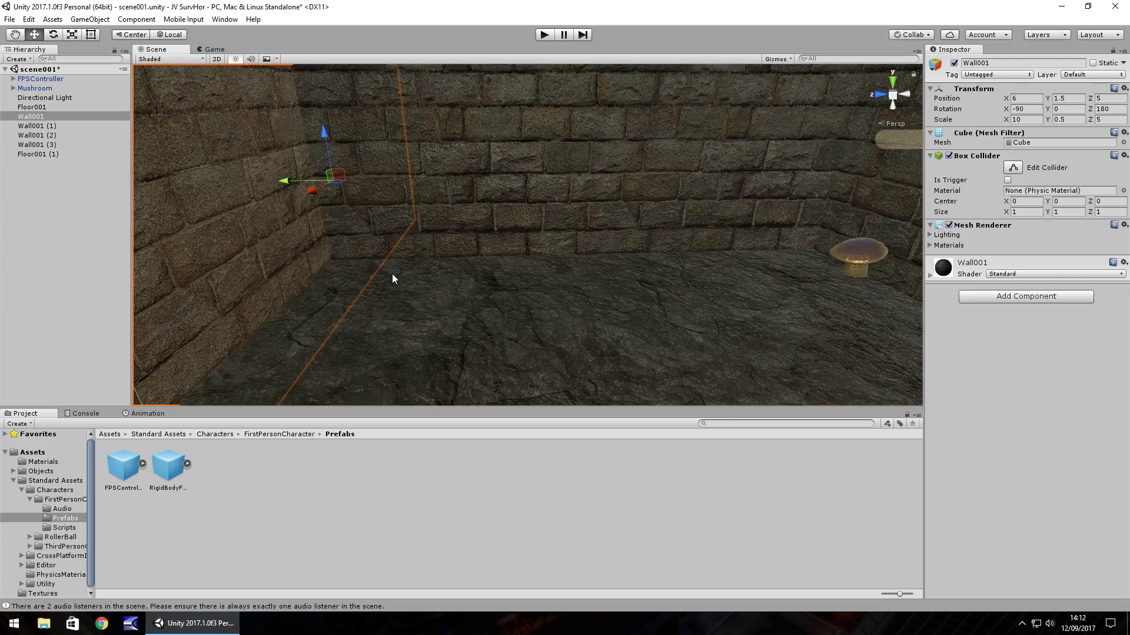
{"action": "right_click_drag", "start_coordinate": [392, 273], "coordinate": [386, 150]}
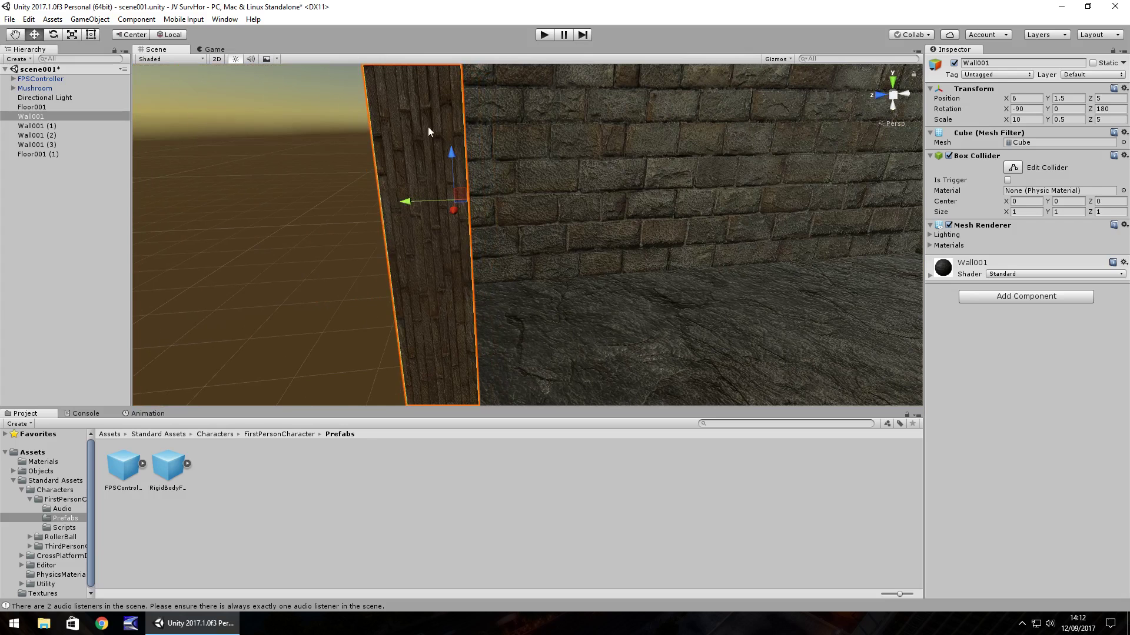
{"action": "right_click_drag", "start_coordinate": [541, 177], "coordinate": [501, 216]}
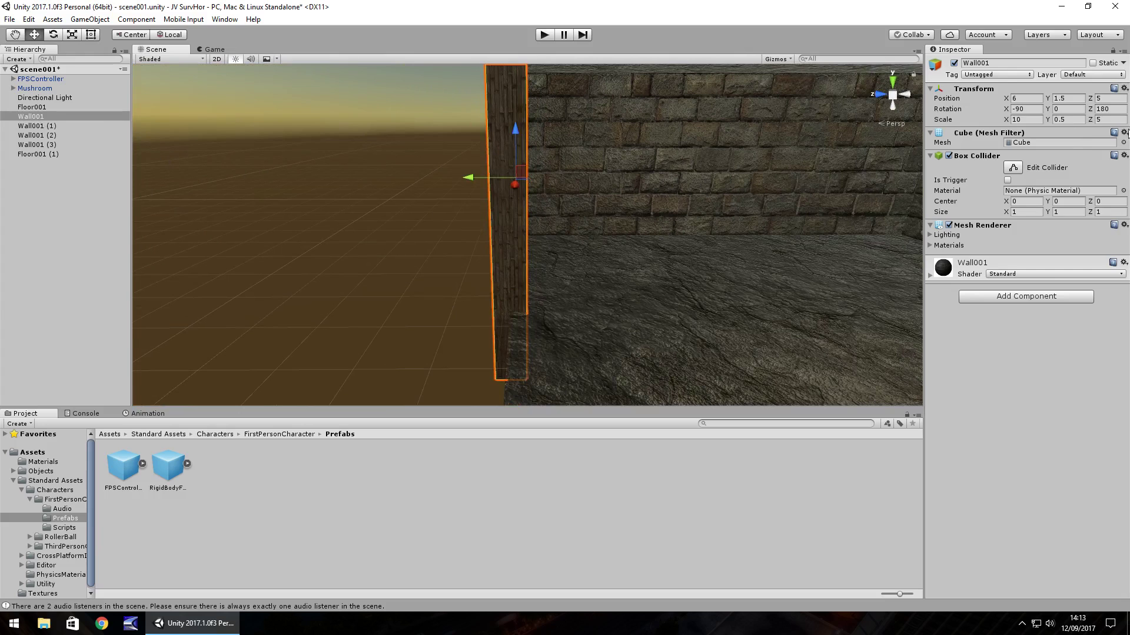
Set Wall001's Y scale to 5.
{"action": "left_click", "coordinate": [1072, 121]}
{"action": "type", "text": "10"}
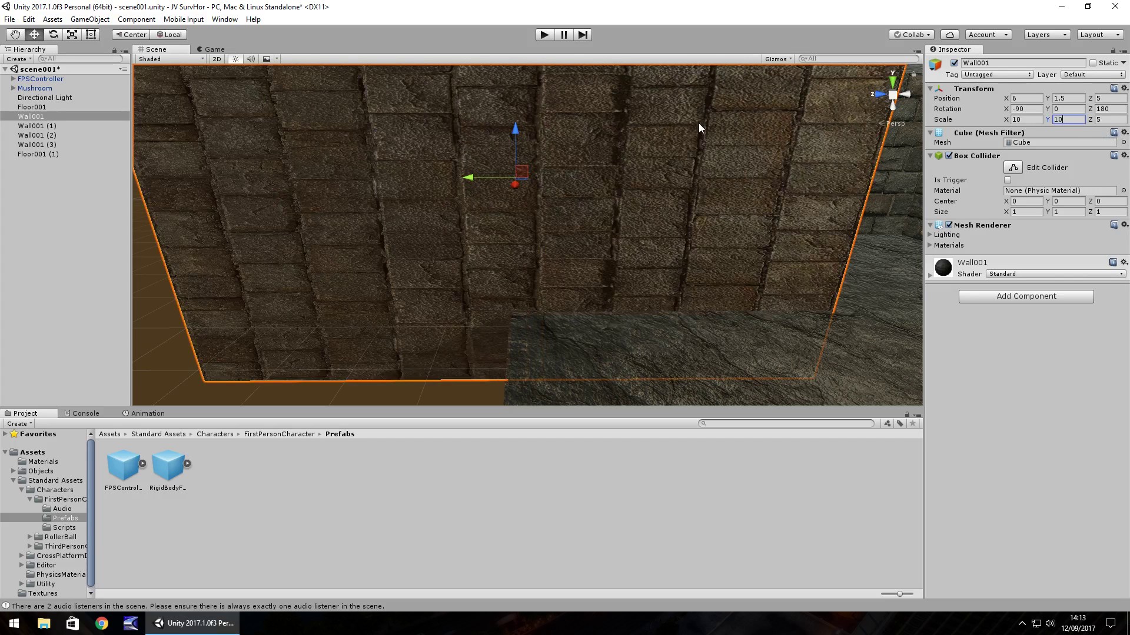
{"action": "key", "text": "BackSpace"}
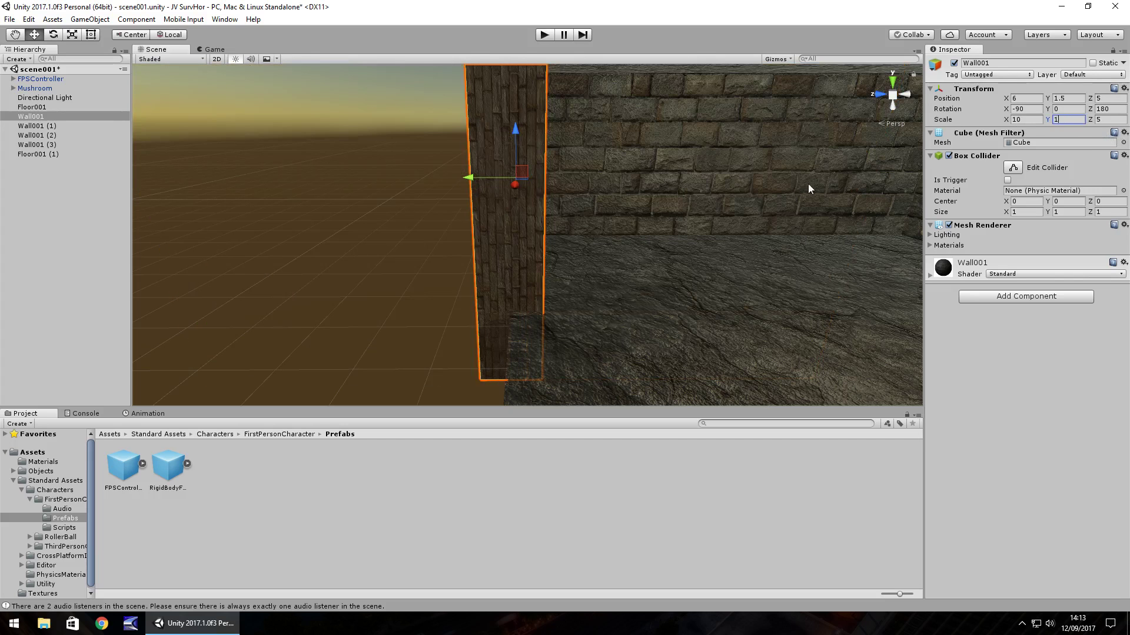
{"action": "right_click_drag", "start_coordinate": [722, 210], "coordinate": [624, 177]}
{"action": "type", "text": "5"}
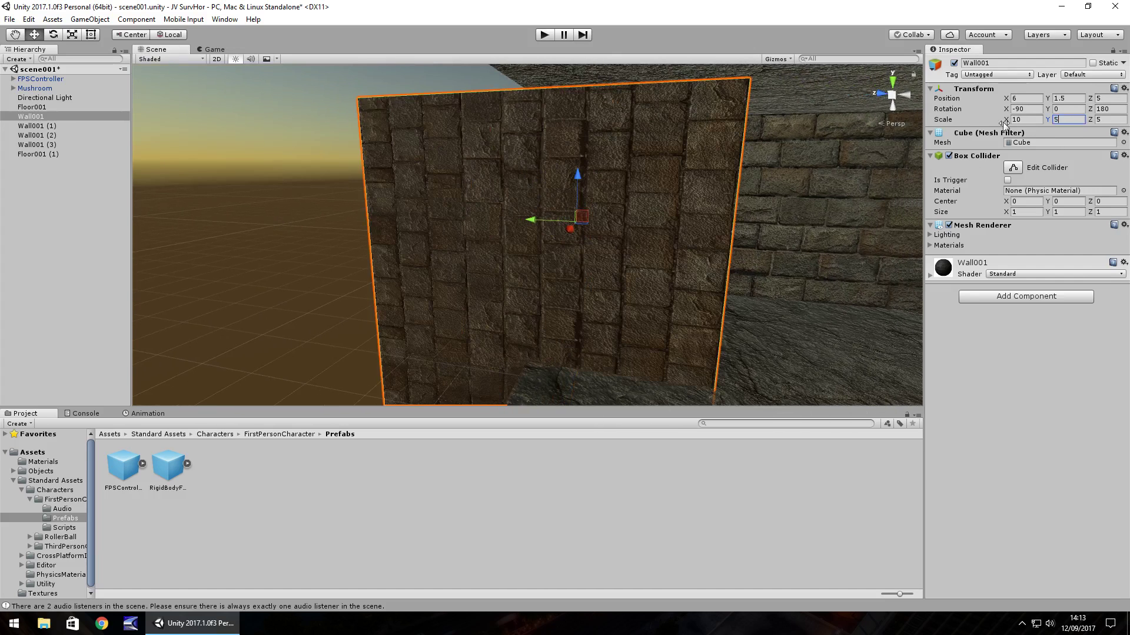
Move Wall001 along Z to 8.
{"action": "left_click_drag", "start_coordinate": [530, 220], "coordinate": [421, 229]}
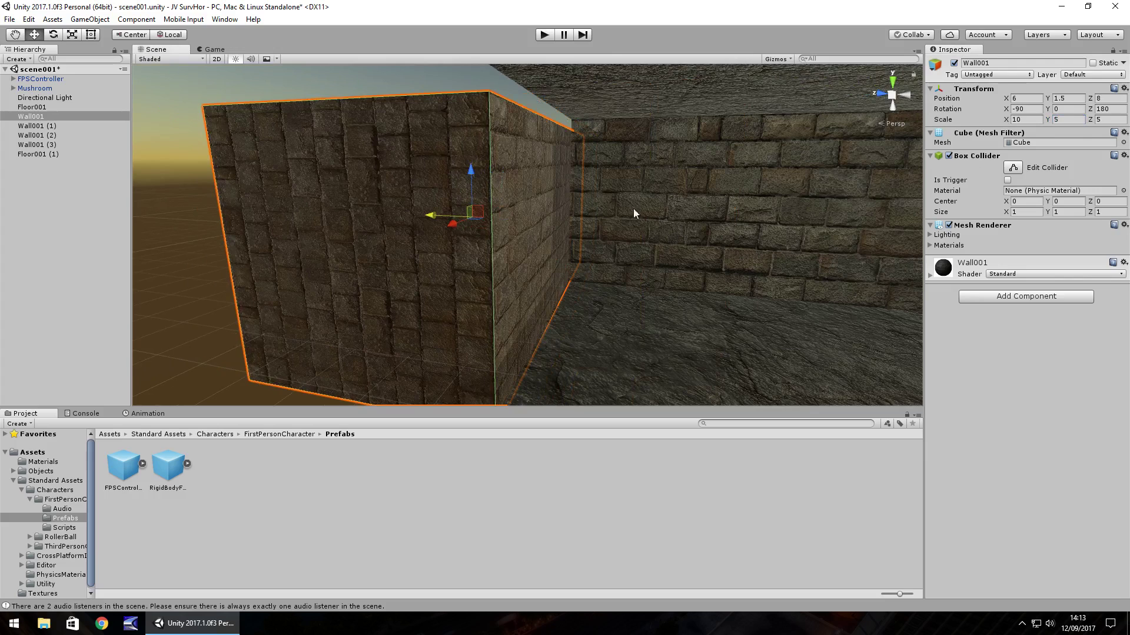
{"action": "right_click_drag", "start_coordinate": [633, 209], "coordinate": [531, 178]}
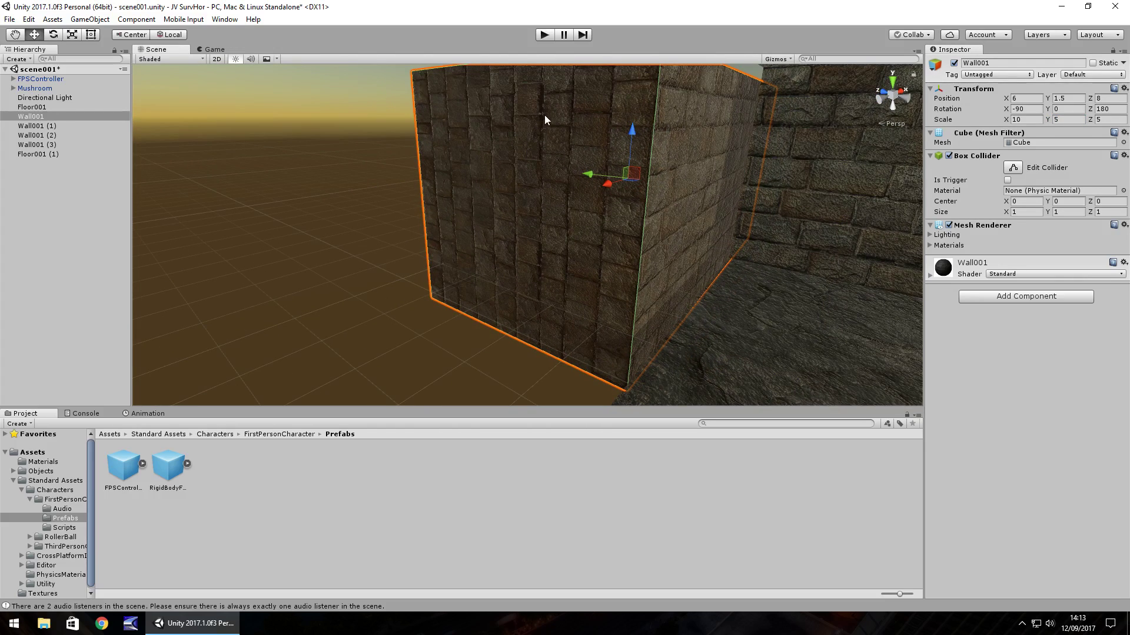
{"action": "right_click_drag", "start_coordinate": [796, 174], "coordinate": [772, 239]}
{"action": "right_click_drag", "start_coordinate": [767, 308], "coordinate": [784, 166]}
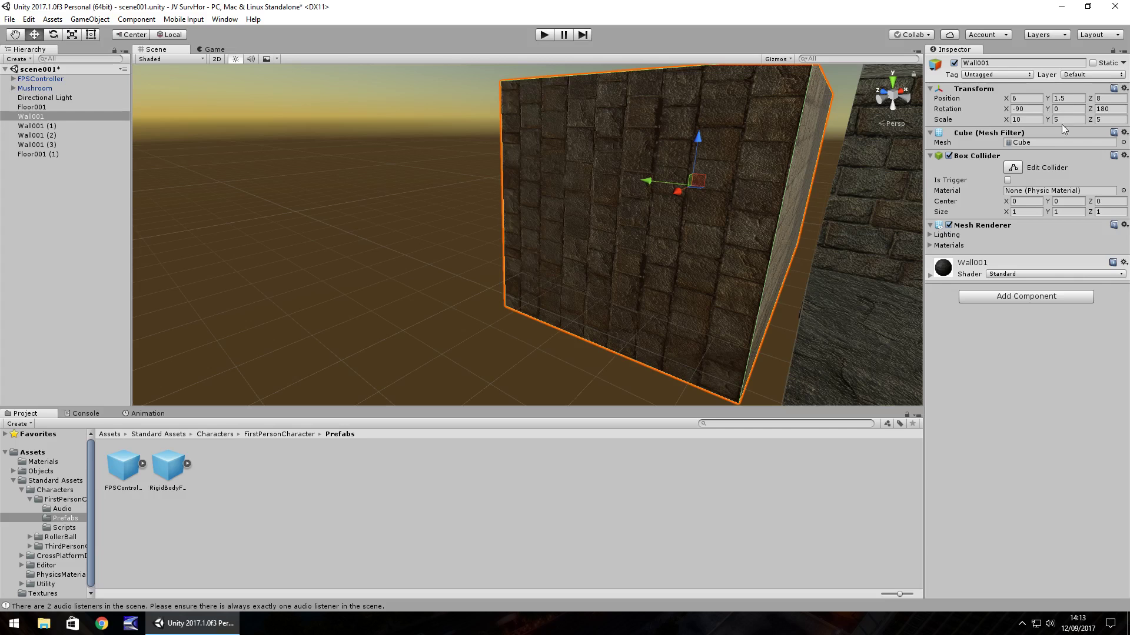
Set Wall001's X rotation to -180.
{"action": "left_click_drag", "start_coordinate": [1009, 112], "coordinate": [538, 135]}
{"action": "double_click", "coordinate": [1024, 110]}
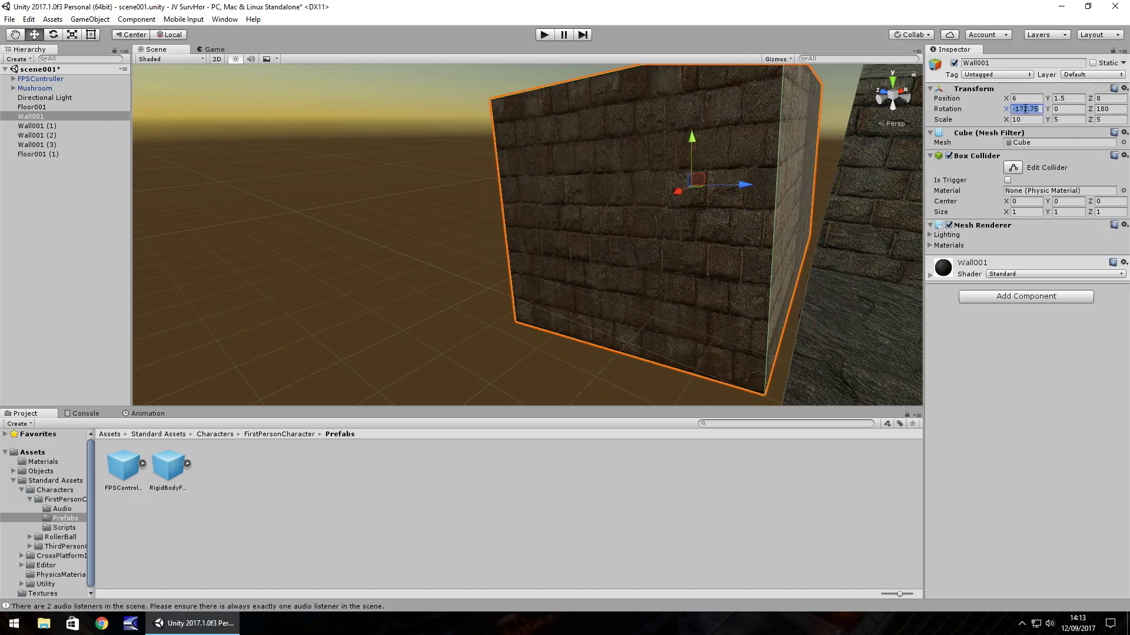
{"action": "type", "text": "-180"}
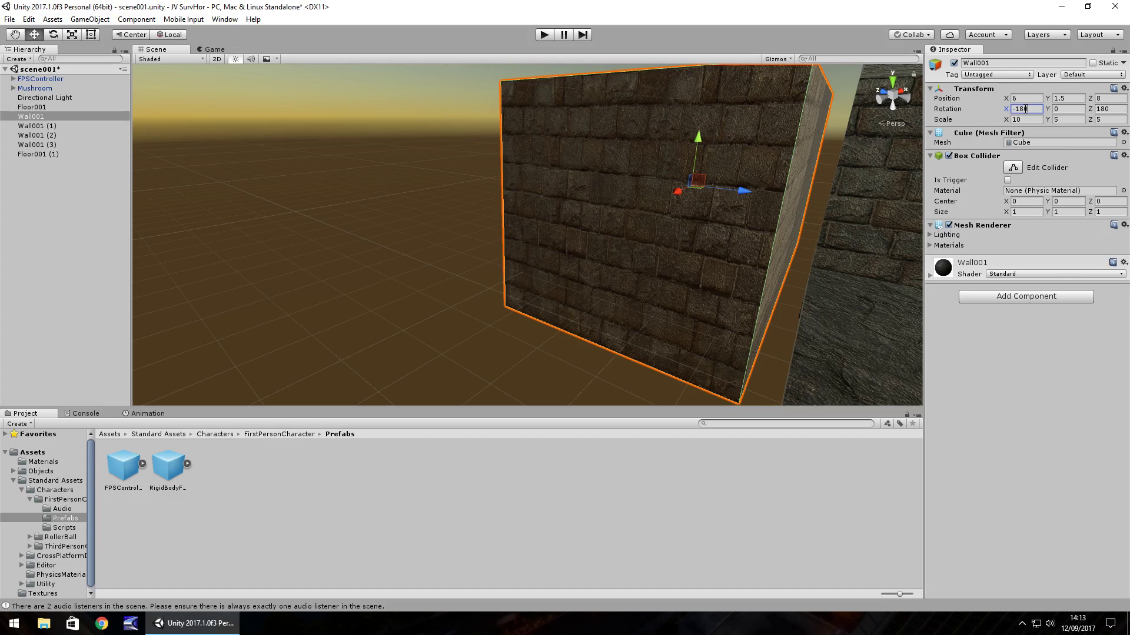
Set Wall001's scale to Y 5 and Z 10.
{"action": "left_click", "coordinate": [1063, 121]}
{"action": "type", "text": "10"}
{"action": "key", "text": "BackSpace"}
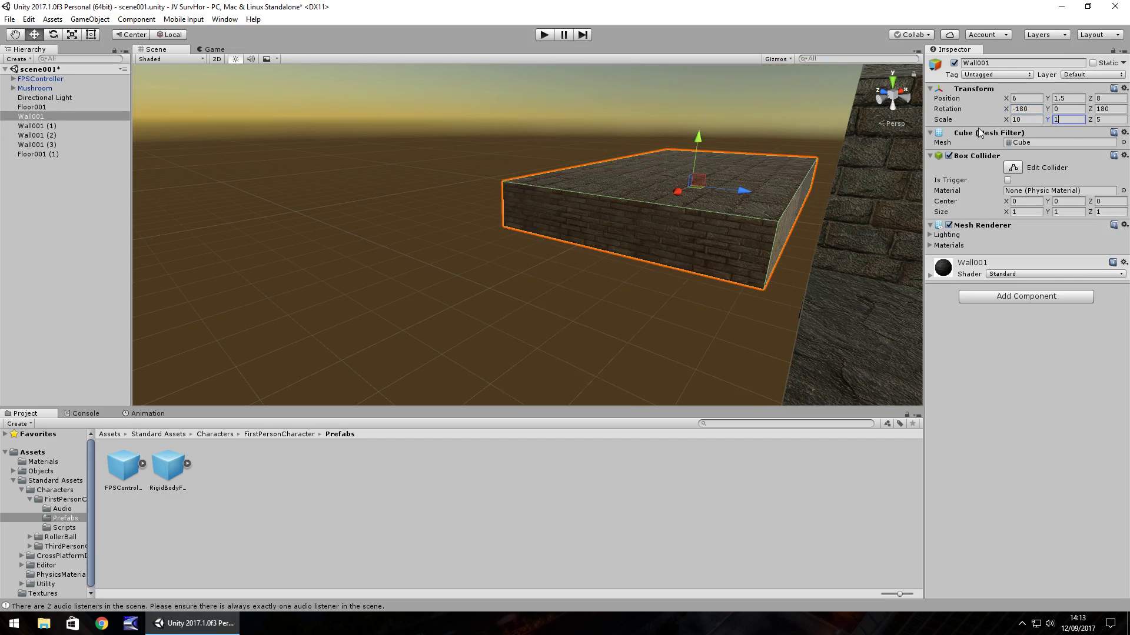
{"action": "type", "text": "5"}
{"action": "key", "text": "BackSpace"}
{"action": "key", "text": "BackSpace"}
{"action": "type", "text": "5"}
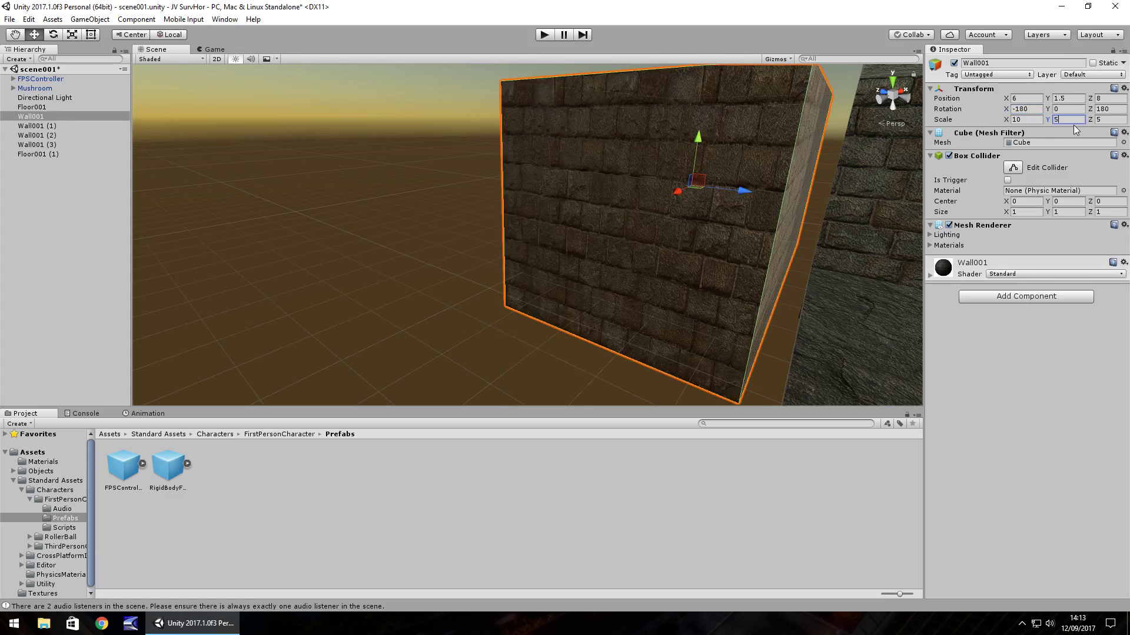
{"action": "left_click", "coordinate": [1112, 119]}
{"action": "type", "text": "10"}
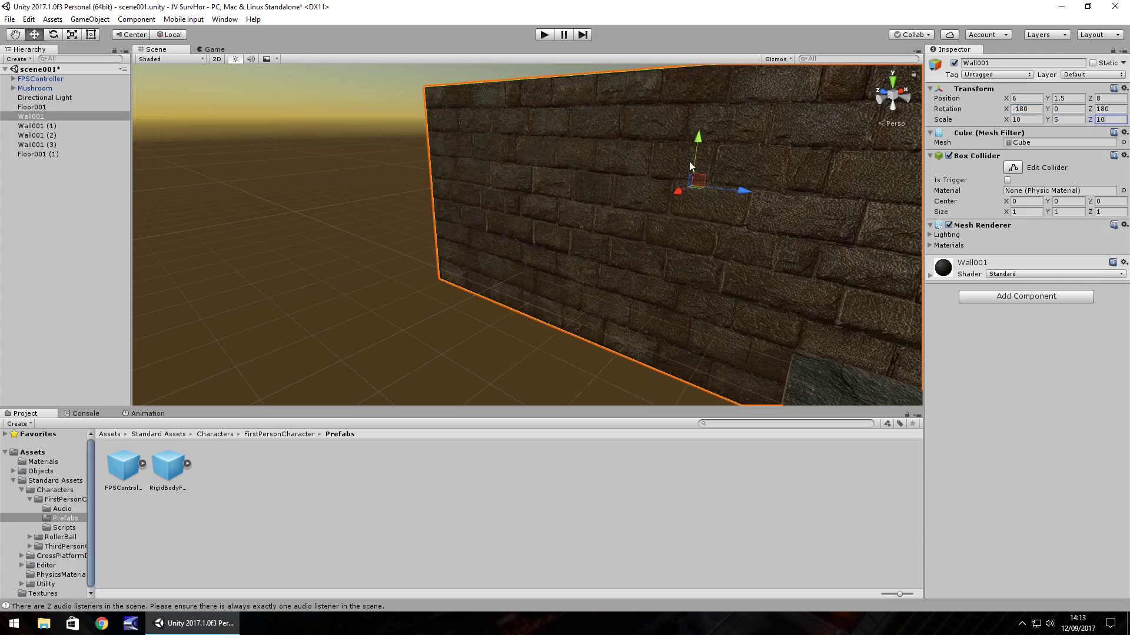
Push Wall001 along Z to Position Z 10.
{"action": "right_click_drag", "start_coordinate": [778, 223], "coordinate": [698, 196]}
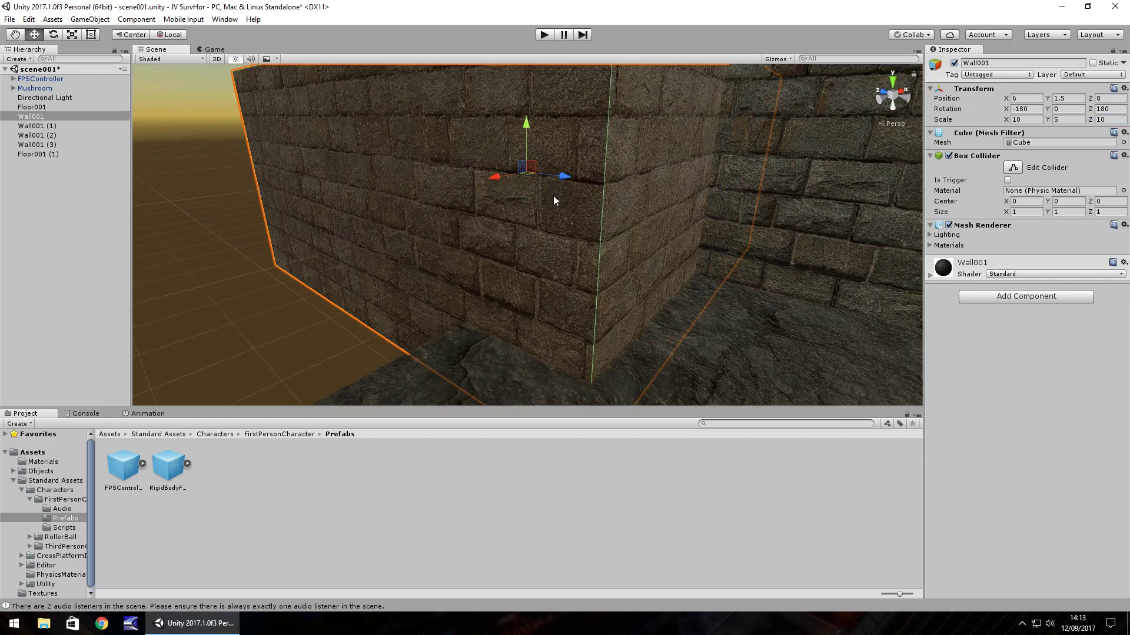
{"action": "left_click_drag", "start_coordinate": [552, 182], "coordinate": [502, 199]}
{"action": "right_click_drag", "start_coordinate": [771, 214], "coordinate": [867, 257]}
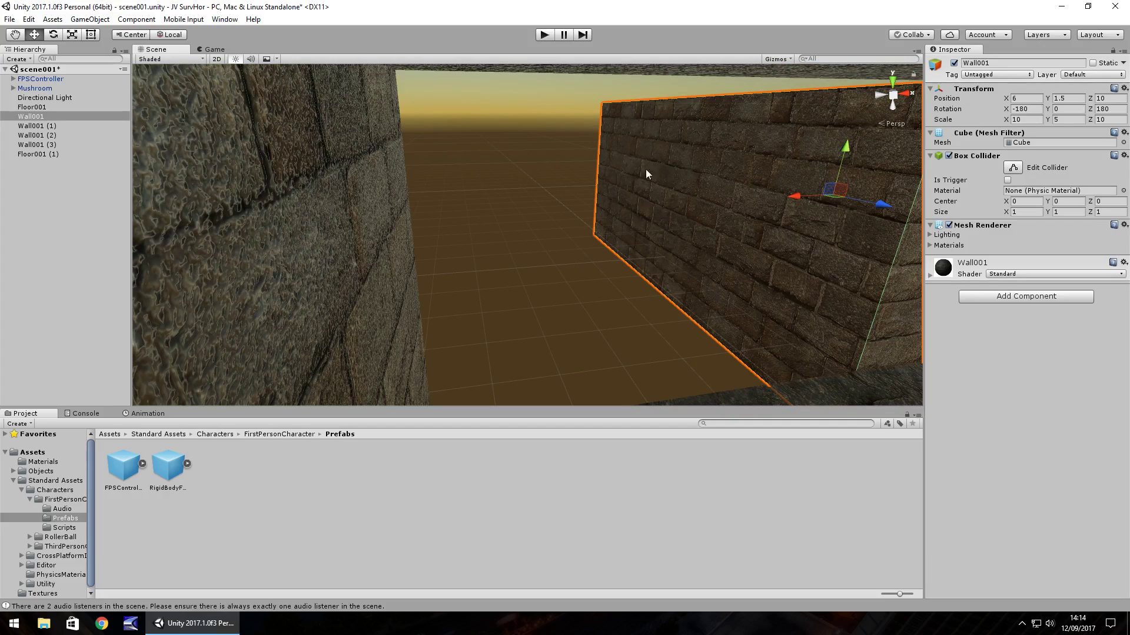
{"action": "right_click_drag", "start_coordinate": [645, 171], "coordinate": [439, 214]}
{"action": "left_click", "coordinate": [357, 194]}
{"action": "key", "text": "ctrl+d"}
{"action": "left_click_drag", "start_coordinate": [307, 252], "coordinate": [646, 294]}
{"action": "right_click_drag", "start_coordinate": [646, 294], "coordinate": [468, 220]}
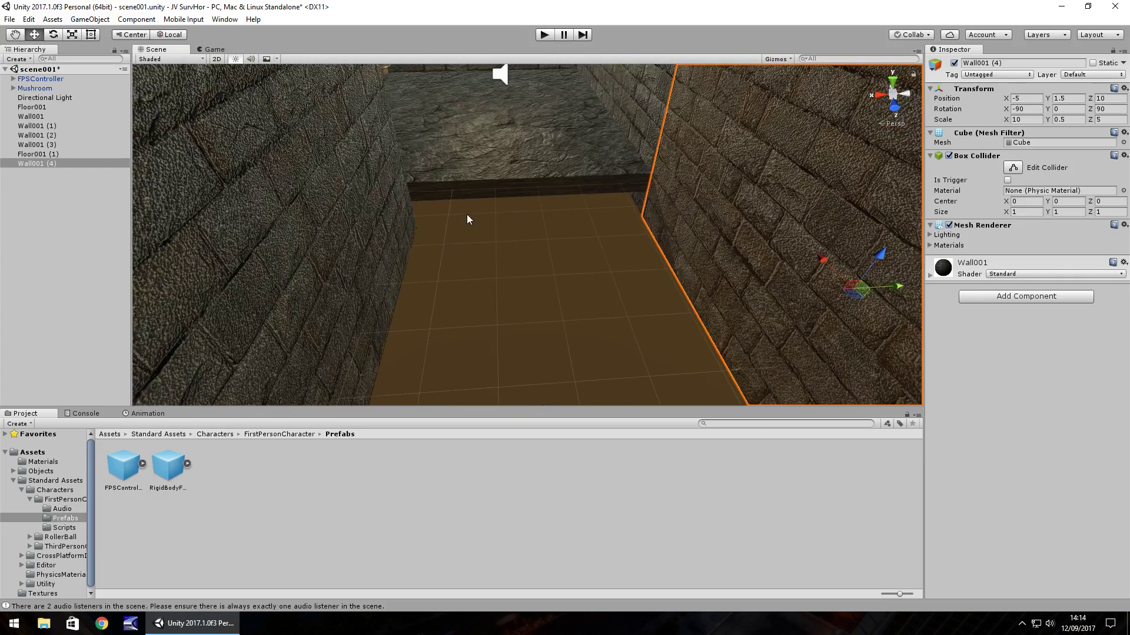
{"action": "left_click", "coordinate": [491, 164]}
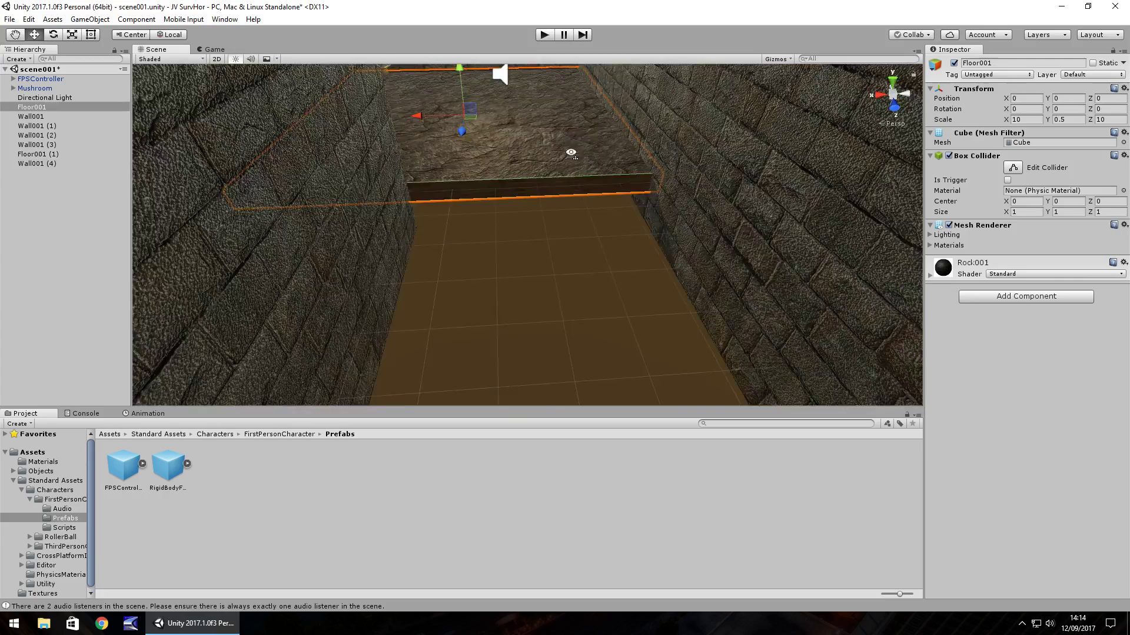
{"action": "right_click_drag", "start_coordinate": [571, 152], "coordinate": [679, 252]}
{"action": "key", "text": "ctrl+d"}
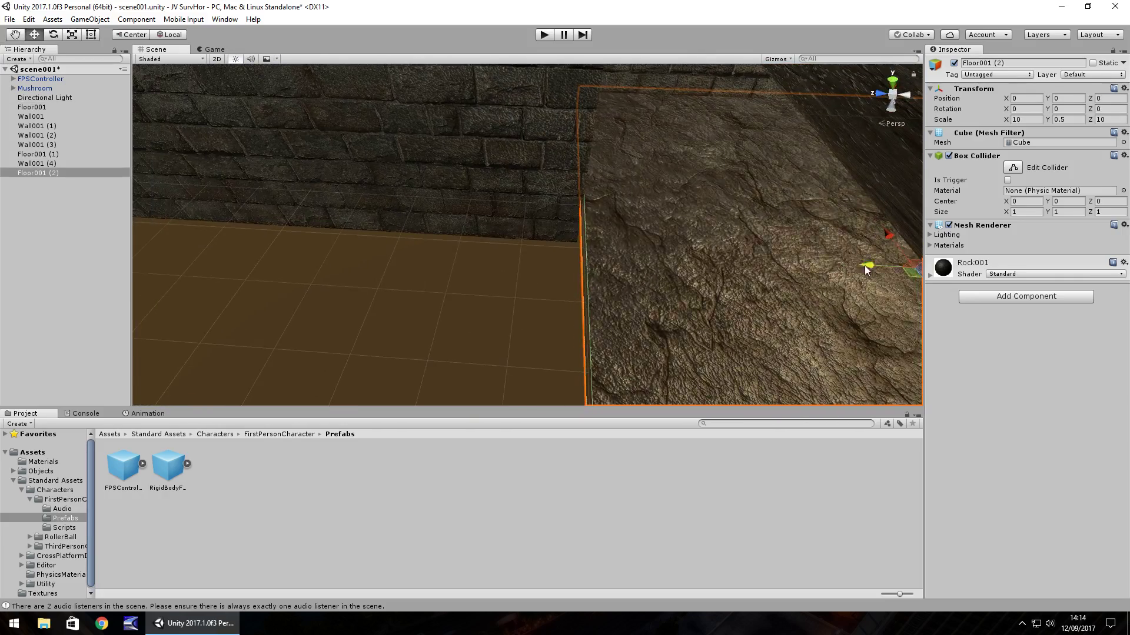
{"action": "left_click_drag", "start_coordinate": [864, 266], "coordinate": [174, 294], "text": "ctrl"}
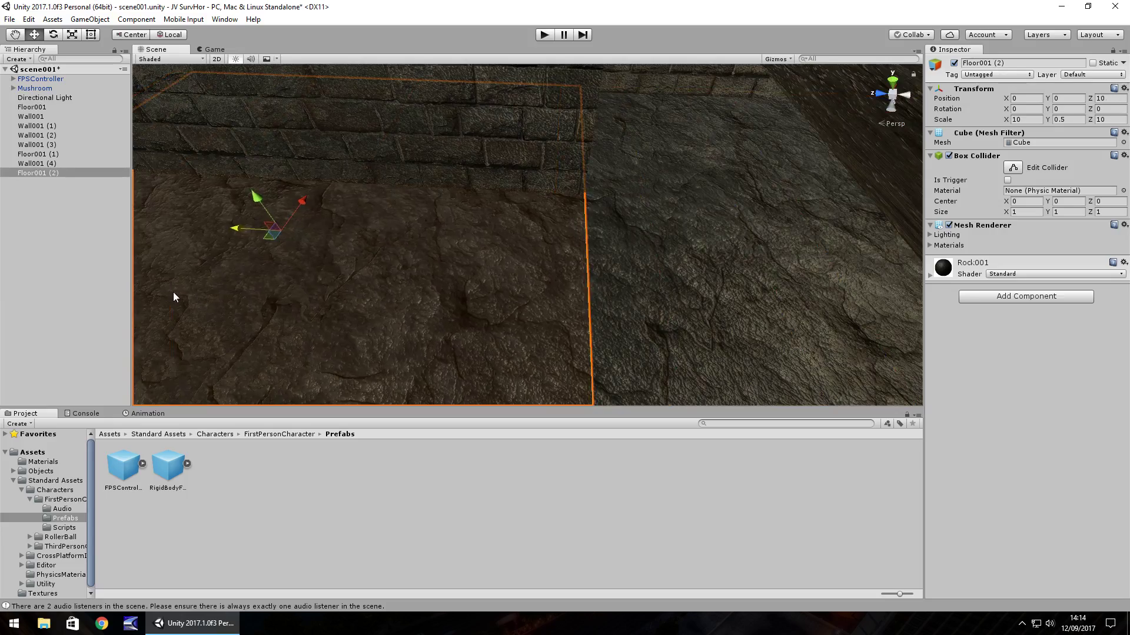
{"action": "right_click_drag", "start_coordinate": [174, 296], "coordinate": [195, 167]}
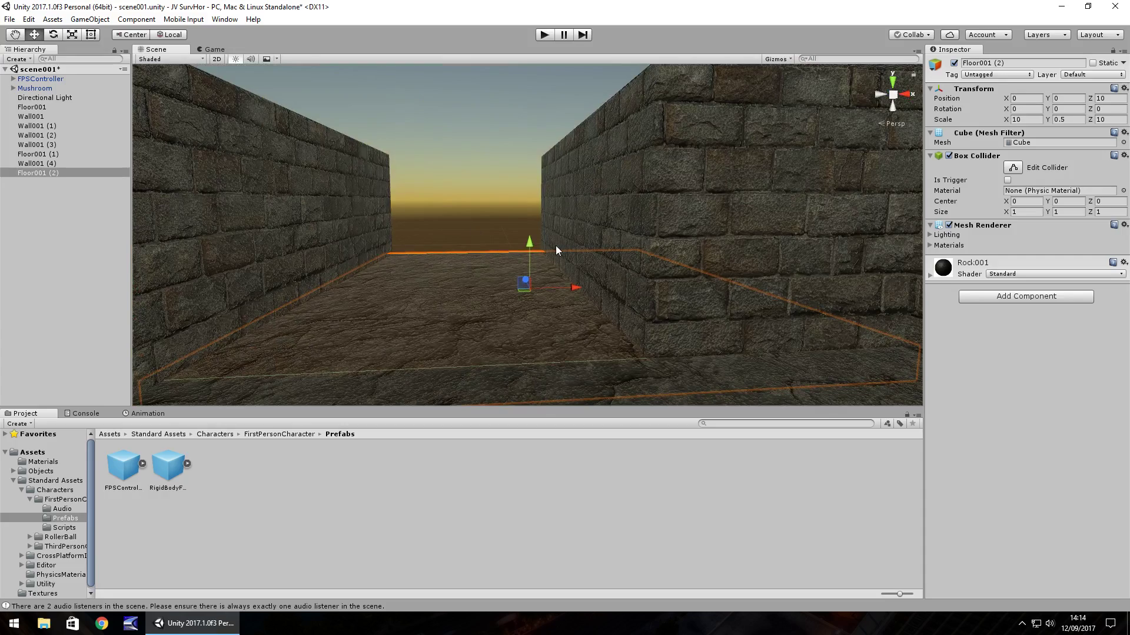
{"action": "right_click_drag", "start_coordinate": [555, 245], "coordinate": [540, 224]}
{"action": "key", "text": "f"}
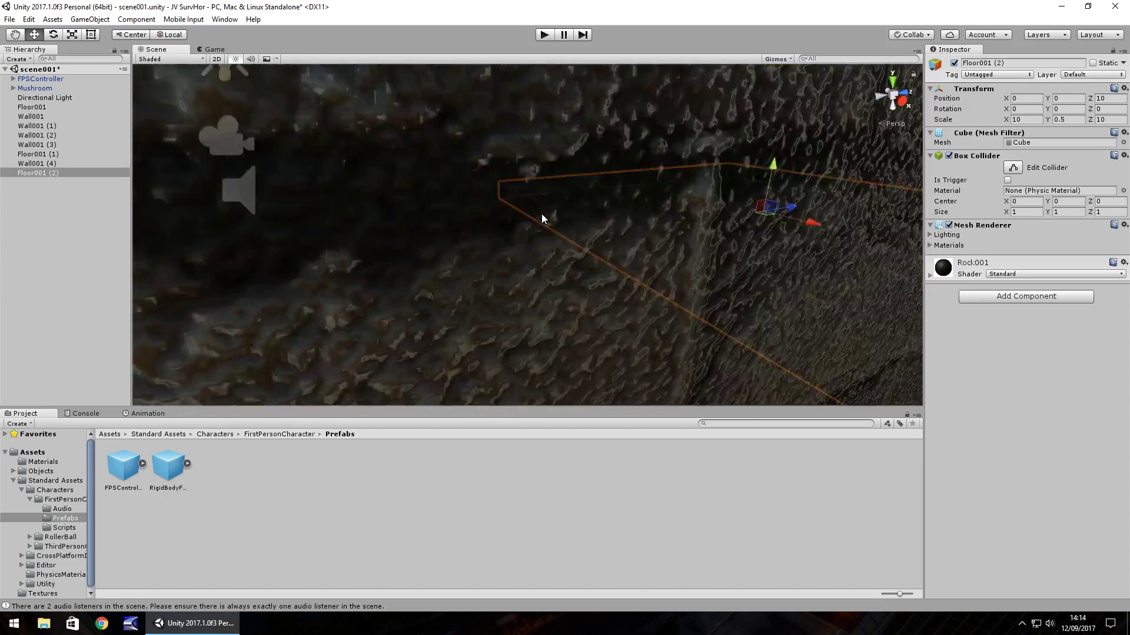
{"action": "right_click_drag", "start_coordinate": [541, 217], "coordinate": [552, 185]}
{"action": "left_click", "coordinate": [567, 241]}
{"action": "left_click", "coordinate": [671, 159]}
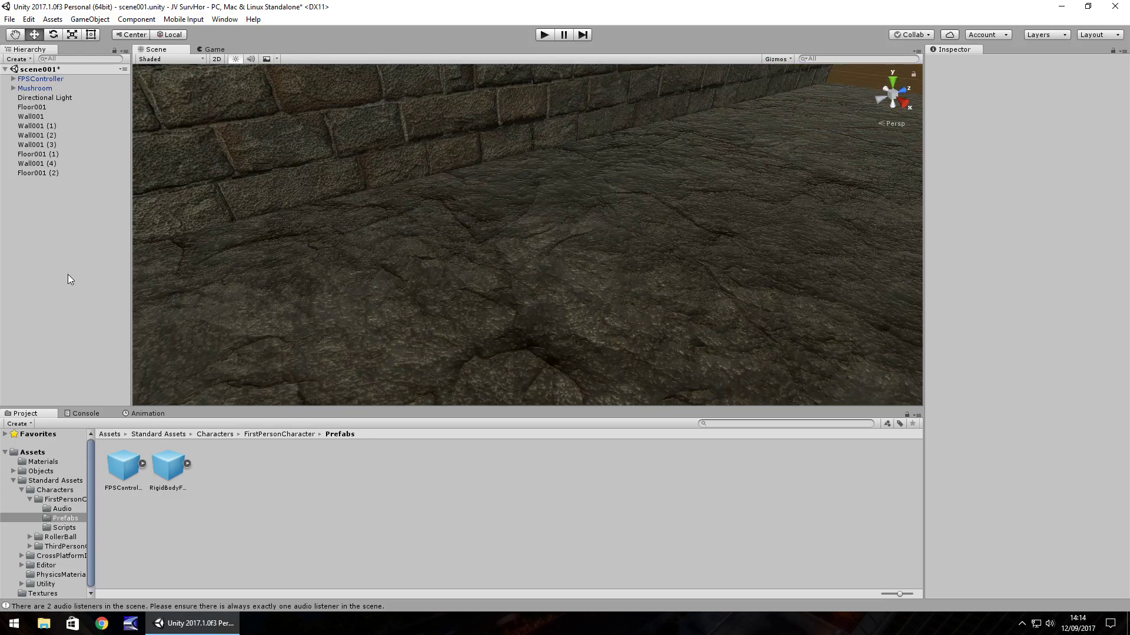
{"action": "right_click_drag", "start_coordinate": [464, 228], "coordinate": [603, 187]}
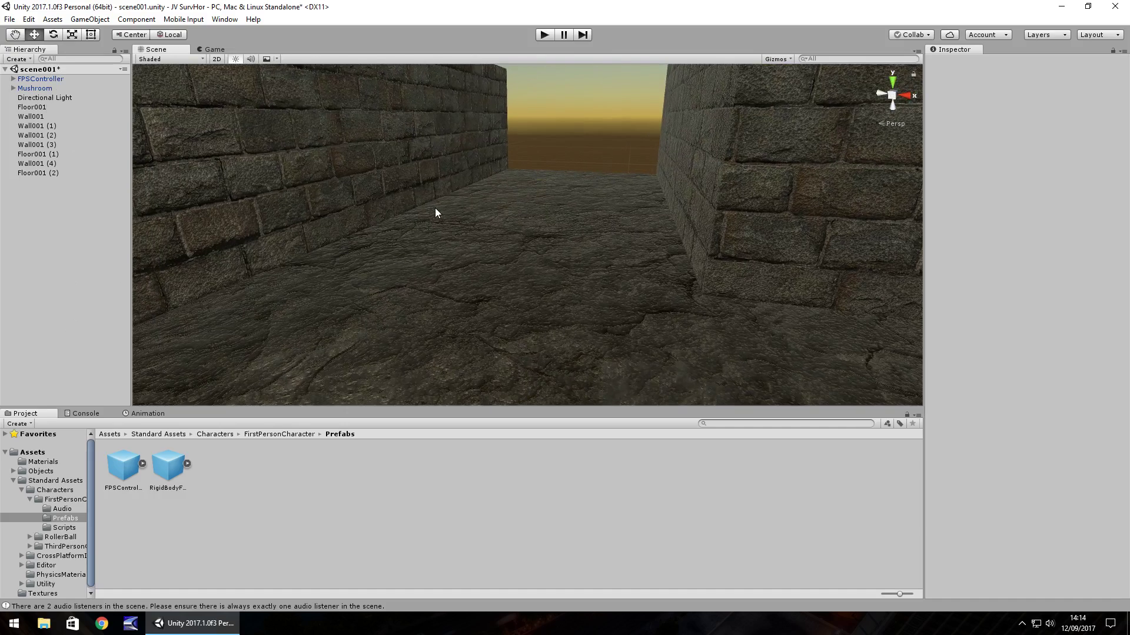
{"action": "right_click_drag", "start_coordinate": [488, 224], "coordinate": [590, 156]}
Rename the raised slab Floor001 (1) to Roof001.
{"action": "left_click", "coordinate": [590, 157]}
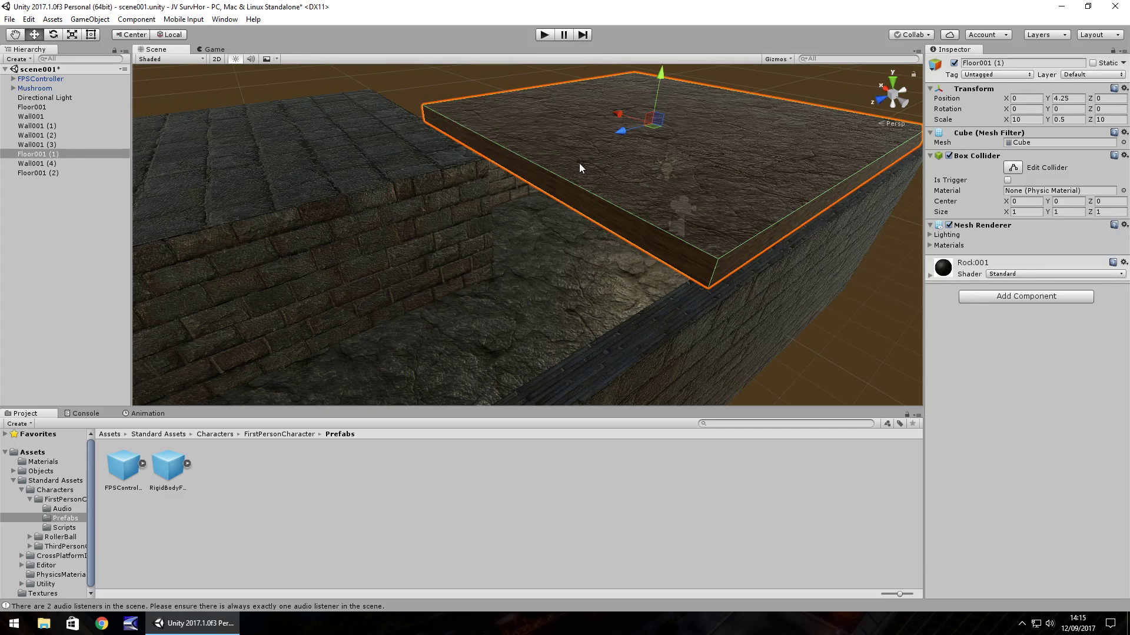
{"action": "left_click", "coordinate": [63, 154]}
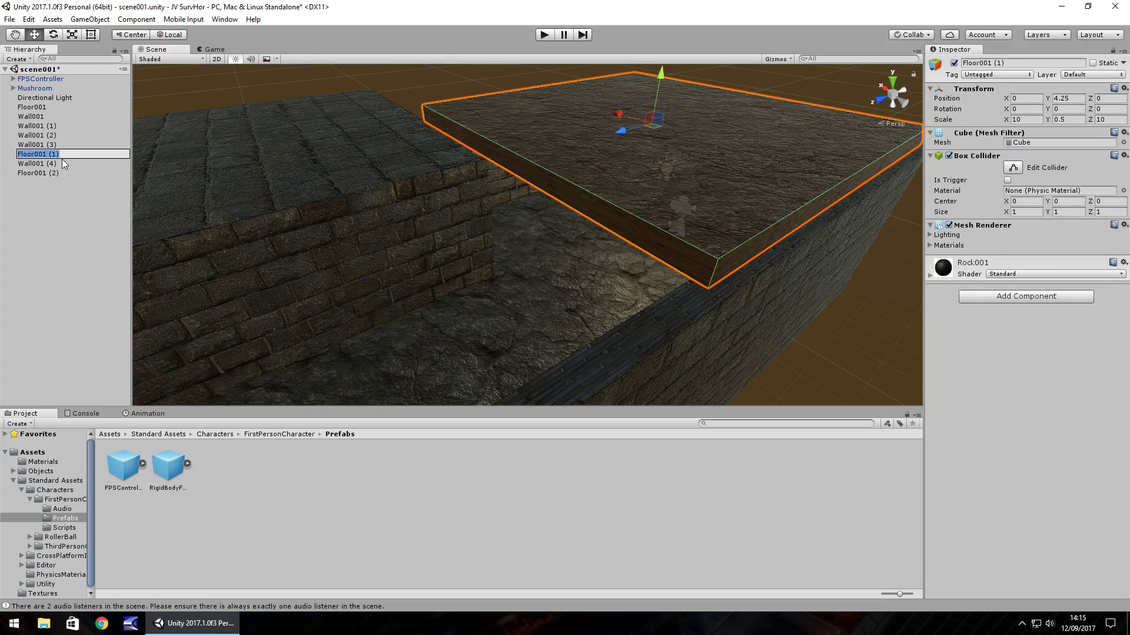
{"action": "type", "text": "Roof001"}
{"action": "key", "text": "Return"}
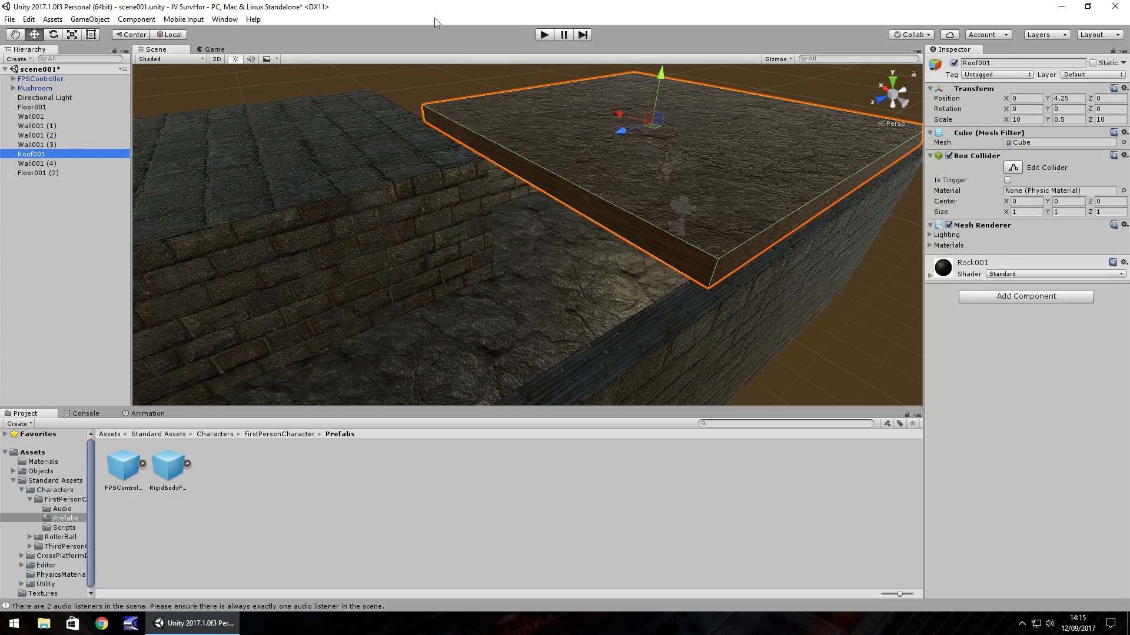
Duplicate Roof001 and move the copy to Z 10 over the next corridor section.
{"action": "key", "text": "ctrl+d"}
{"action": "left_click_drag", "start_coordinate": [624, 131], "coordinate": [456, 220]}
{"action": "right_click_drag", "start_coordinate": [456, 220], "coordinate": [938, 230]}
{"action": "right_click_drag", "start_coordinate": [680, 212], "coordinate": [610, 175]}
{"action": "scroll", "coordinate": [665, 318], "scroll_direction": "up", "scroll_amount": 3}
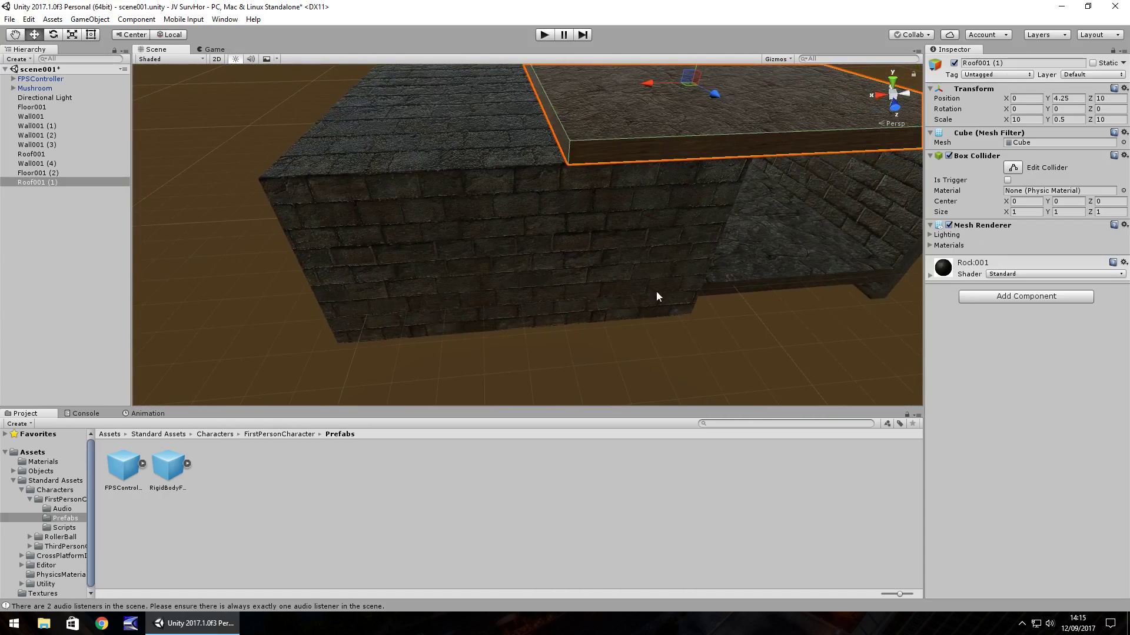
{"action": "scroll", "coordinate": [633, 290], "scroll_direction": "up", "scroll_amount": 5}
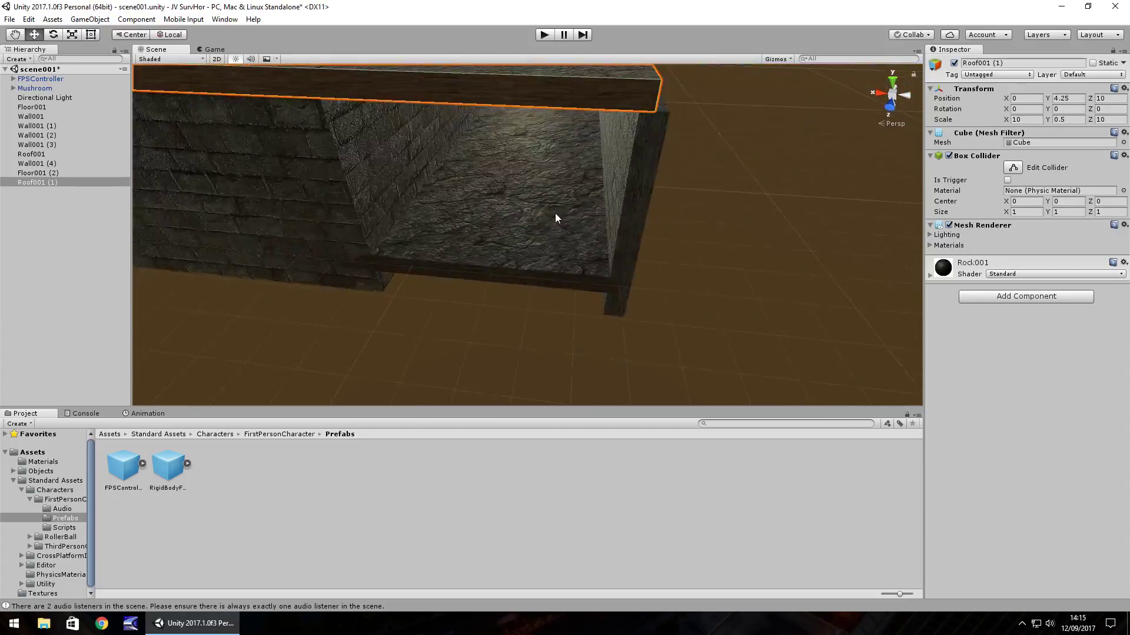
{"action": "scroll", "coordinate": [559, 269], "scroll_direction": "up", "scroll_amount": 3}
{"action": "right_click_drag", "start_coordinate": [577, 242], "coordinate": [589, 170]}
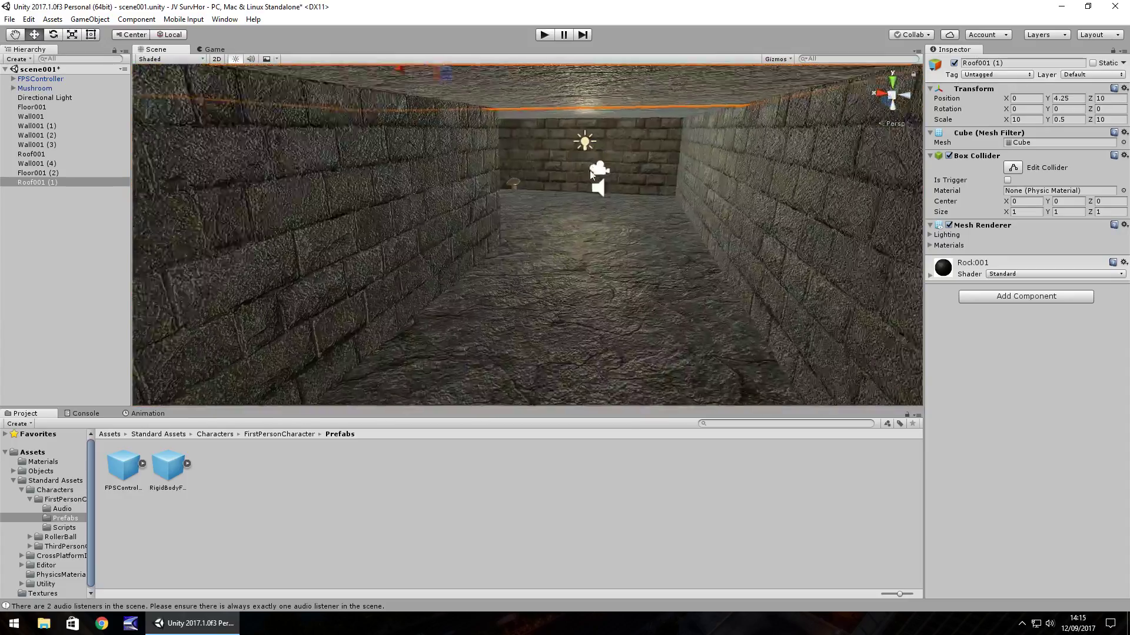
{"action": "scroll", "coordinate": [572, 228], "scroll_direction": "up", "scroll_amount": 3}
{"action": "right_click_drag", "start_coordinate": [572, 228], "coordinate": [653, 260]}
{"action": "left_click", "coordinate": [550, 37]}
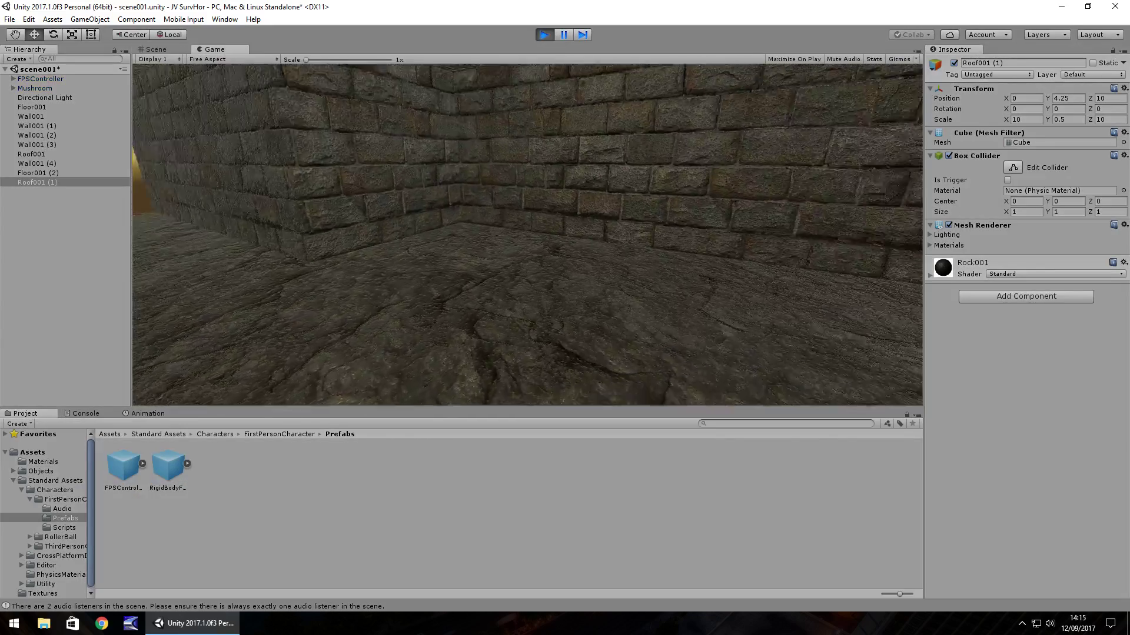
{"action": "key", "text": "w"}
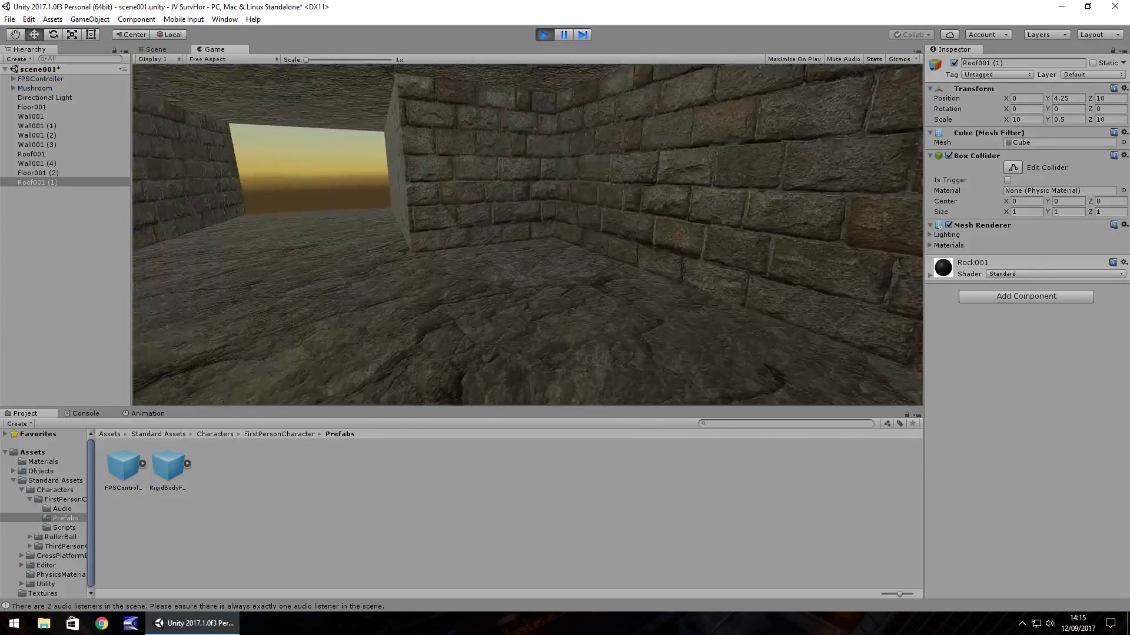
{"action": "key", "text": "w"}
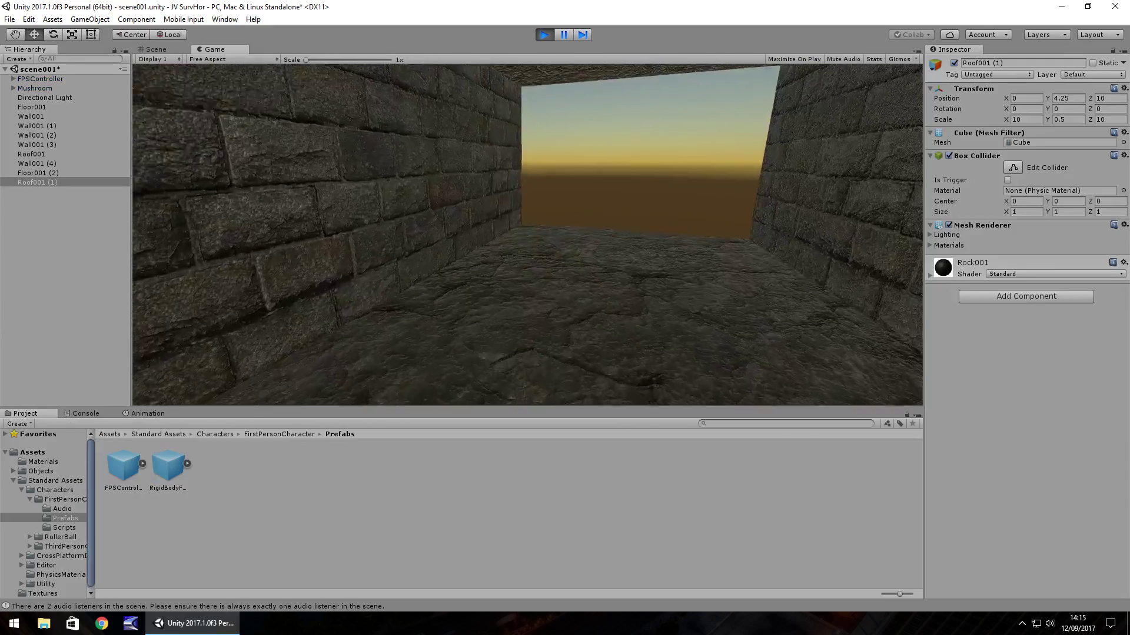
{"action": "key", "text": "w"}
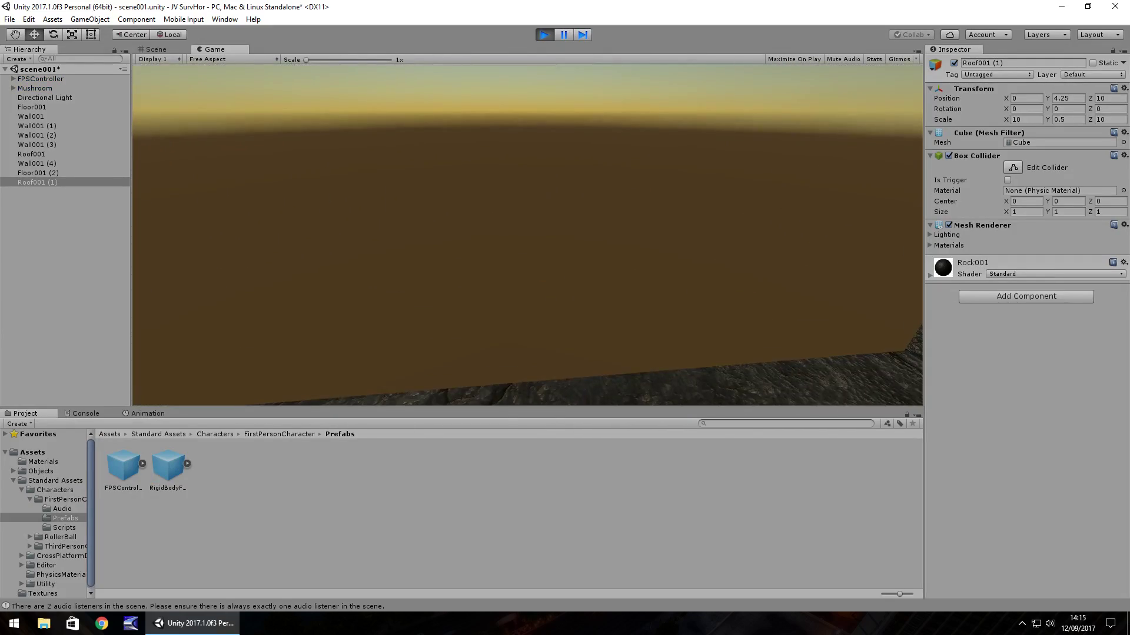
{"action": "key", "text": "ctrl+p"}
{"action": "right_click_drag", "start_coordinate": [527, 224], "coordinate": [553, 276]}
{"action": "left_click", "coordinate": [433, 262]}
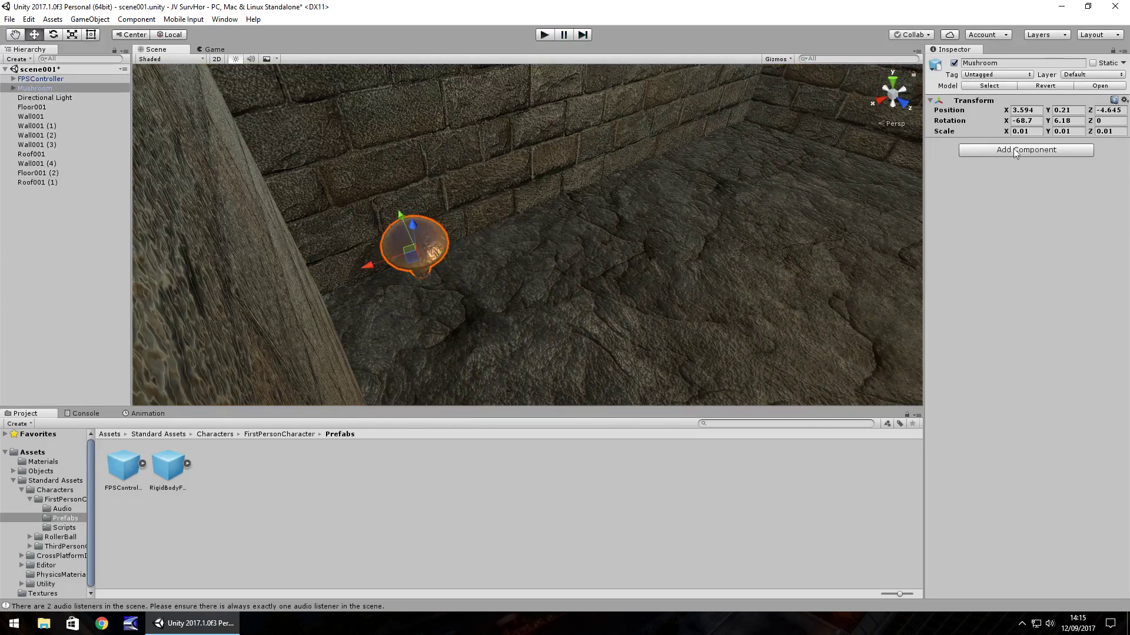
Rename the Directional Light to LightSource in the Hierarchy.
{"action": "left_click", "coordinate": [37, 98]}
{"action": "right_click_drag", "start_coordinate": [473, 241], "coordinate": [206, 136]}
{"action": "right_click", "coordinate": [60, 100]}
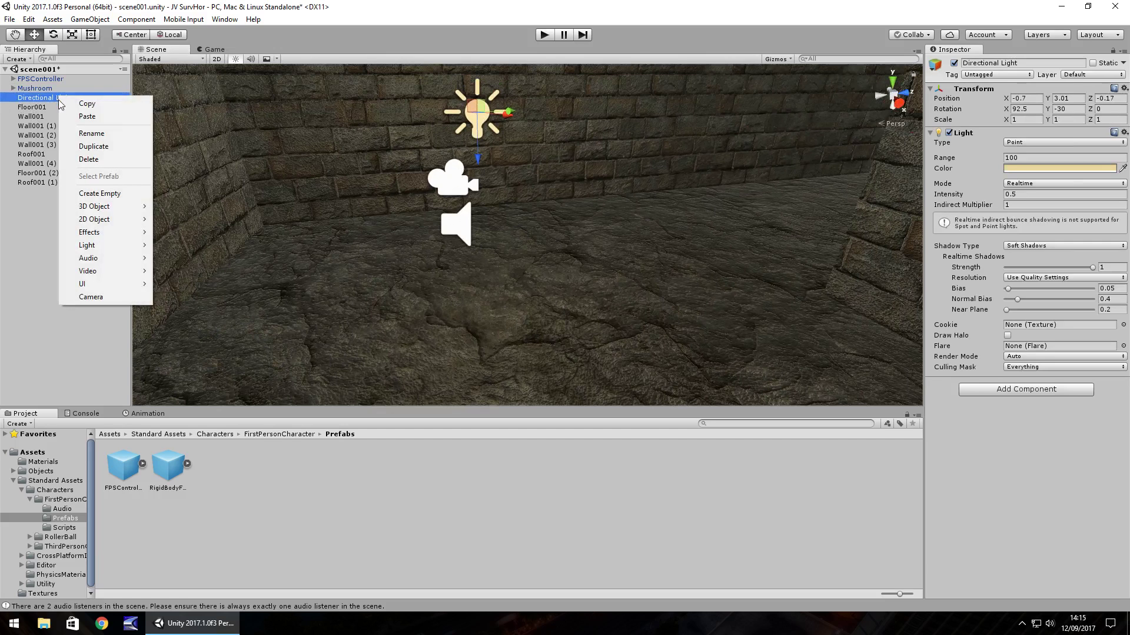
{"action": "left_click", "coordinate": [94, 134]}
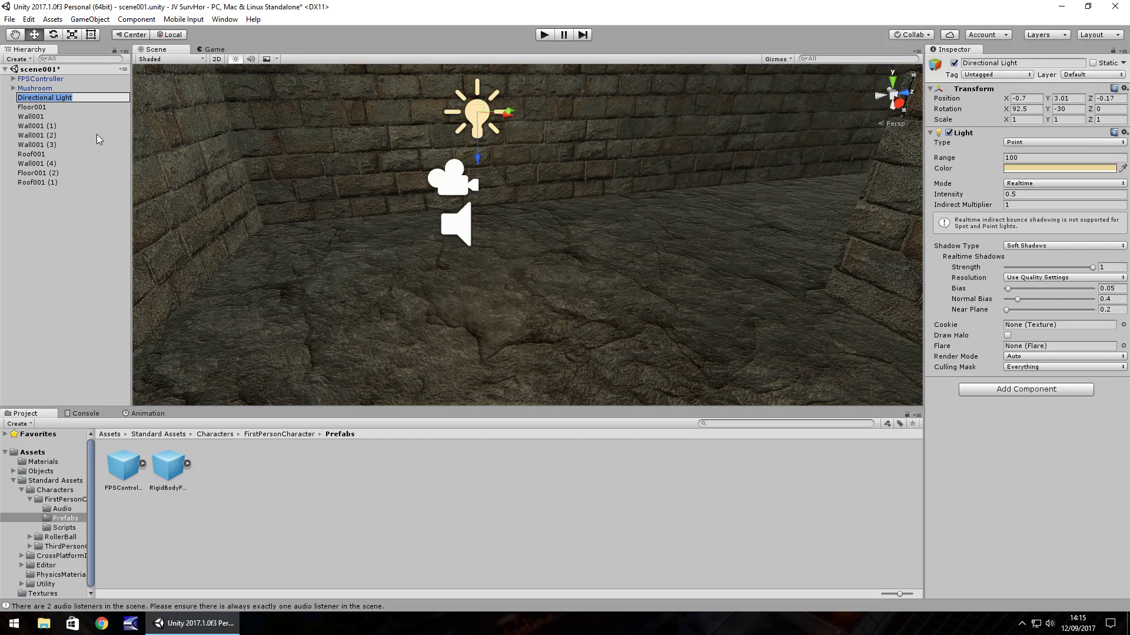
{"action": "type", "text": "LightSource"}
{"action": "key", "text": "Return"}
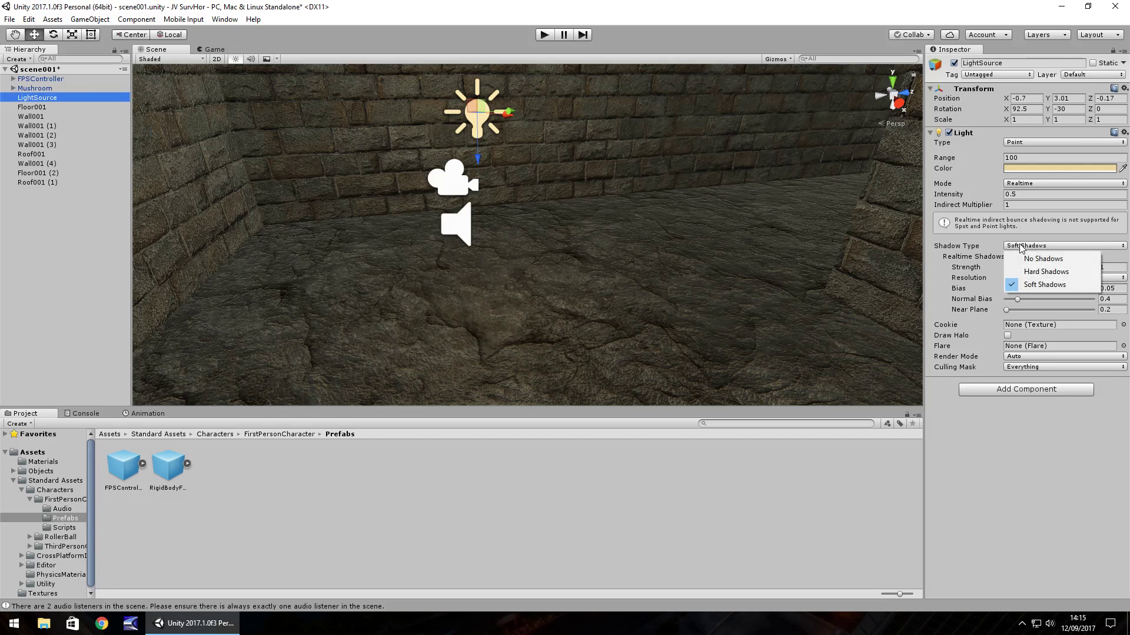
Turn the Scene view to look down the lit corridor end.
{"action": "right_click_drag", "start_coordinate": [857, 246], "coordinate": [500, 270]}
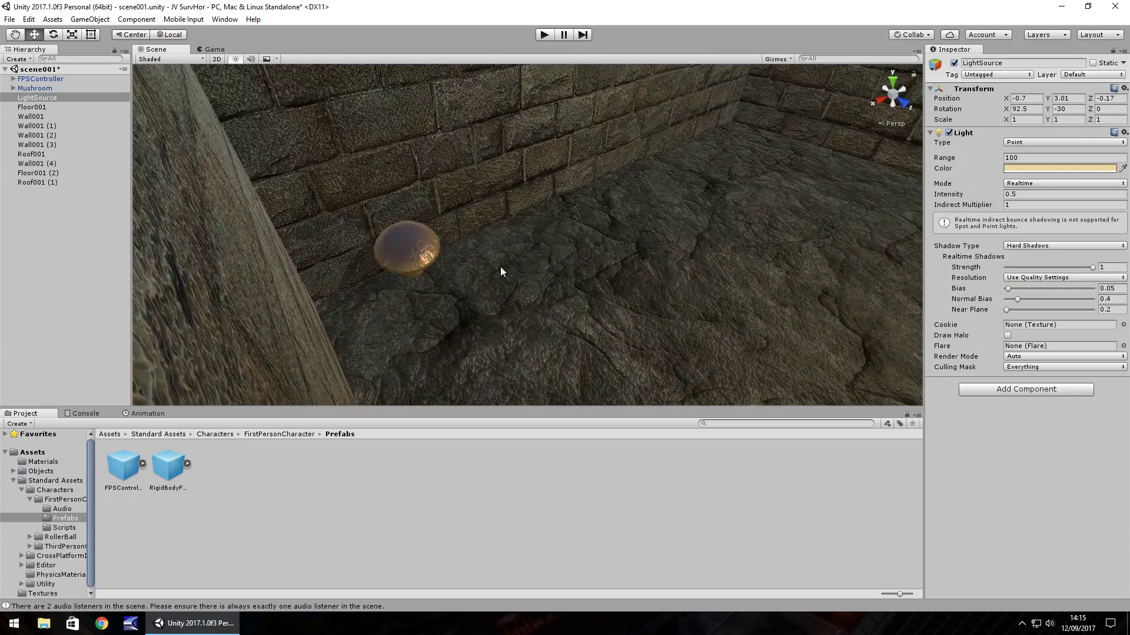
{"action": "right_click_drag", "start_coordinate": [359, 267], "coordinate": [874, 183]}
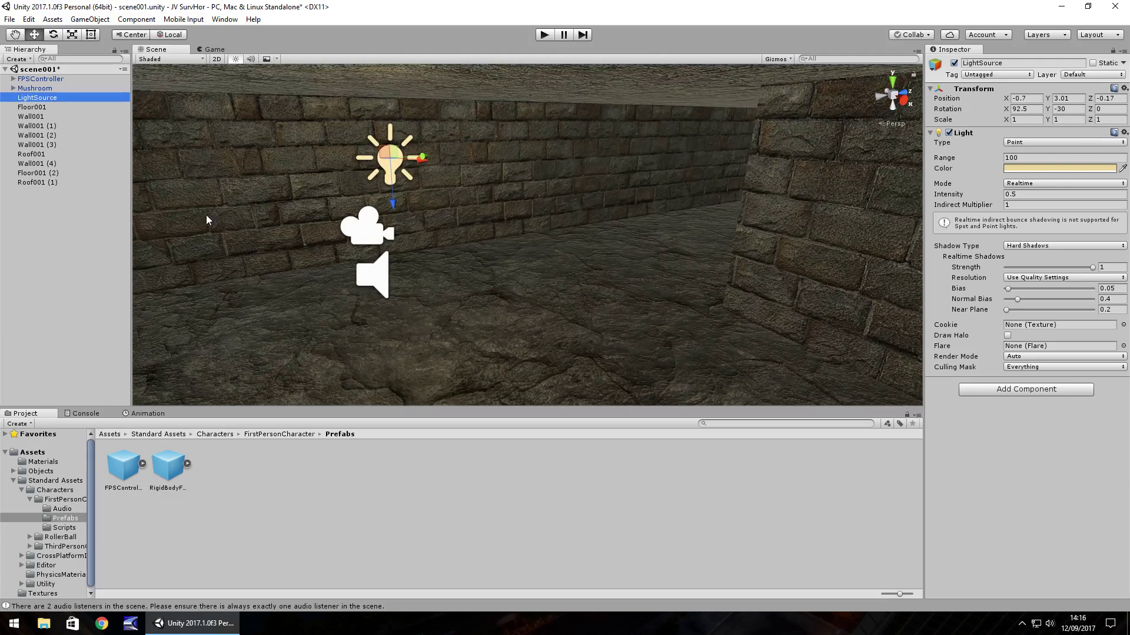
{"action": "right_click_drag", "start_coordinate": [489, 203], "coordinate": [597, 197]}
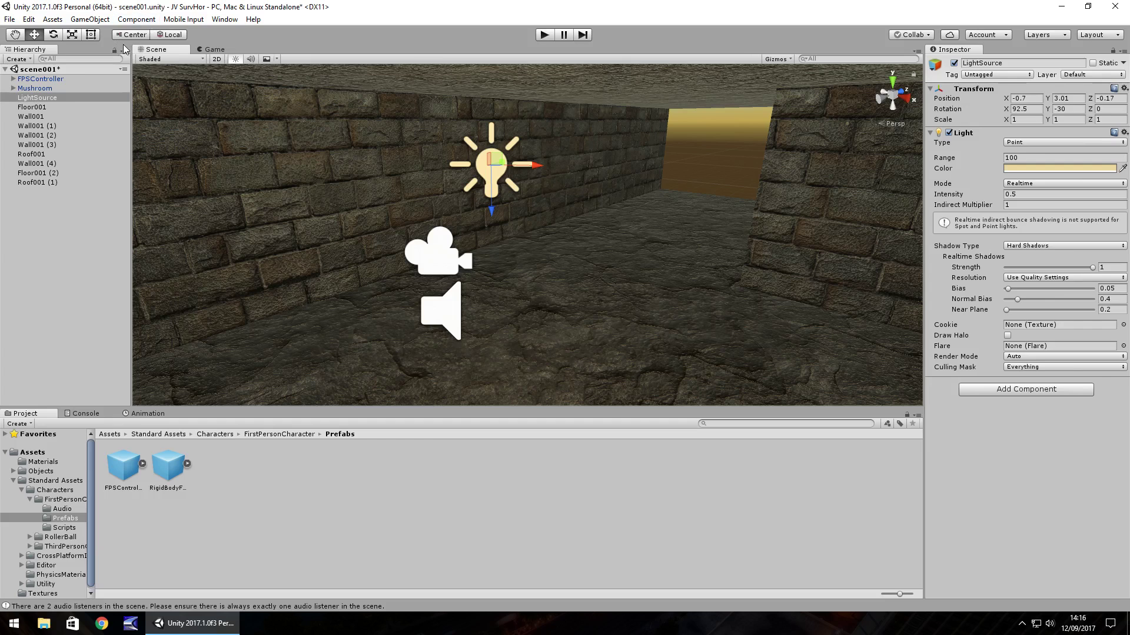
Add a Particle System and move it into the corridor at about -0.43, 1.16, -5.392.
{"action": "left_click", "coordinate": [100, 21]}
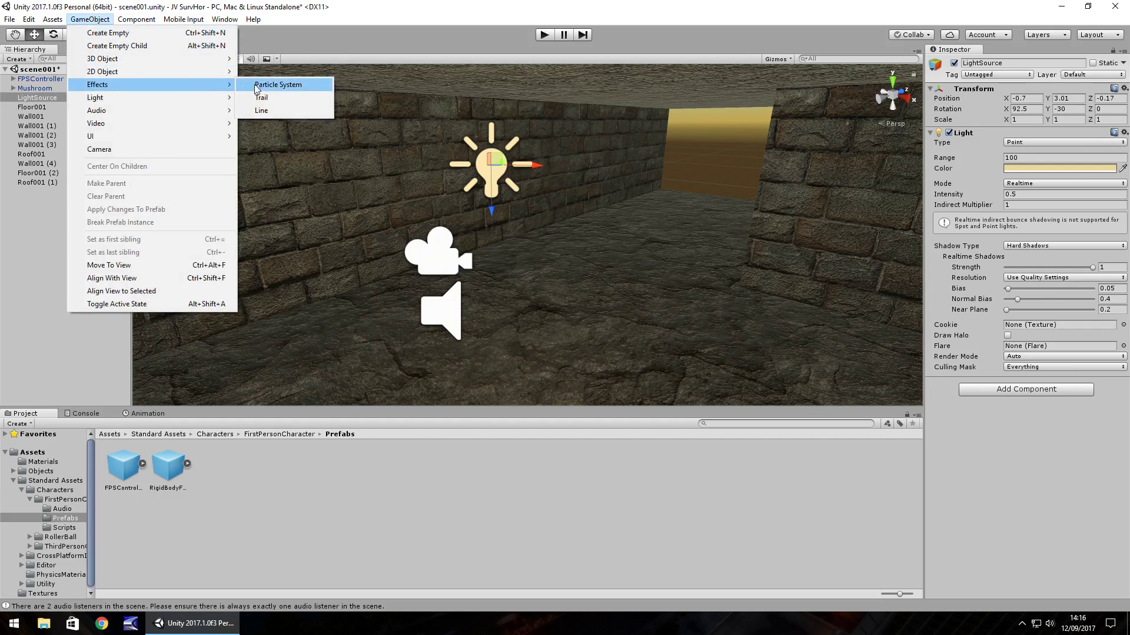
{"action": "left_click", "coordinate": [281, 86]}
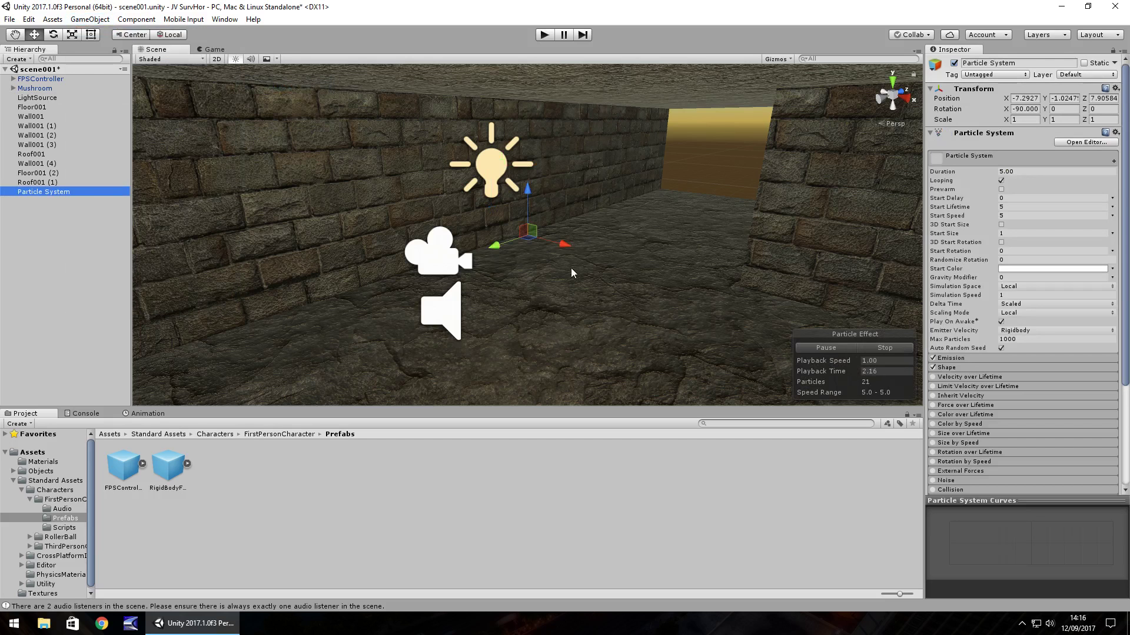
{"action": "left_click_drag", "start_coordinate": [691, 291], "coordinate": [595, 232]}
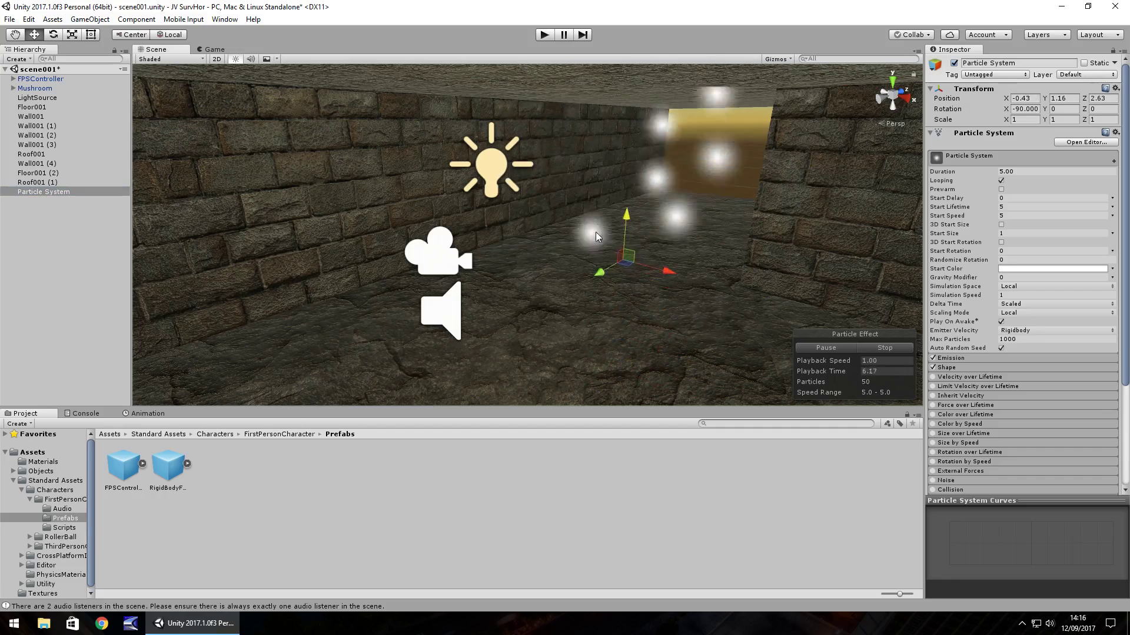
{"action": "right_click_drag", "start_coordinate": [712, 279], "coordinate": [522, 199]}
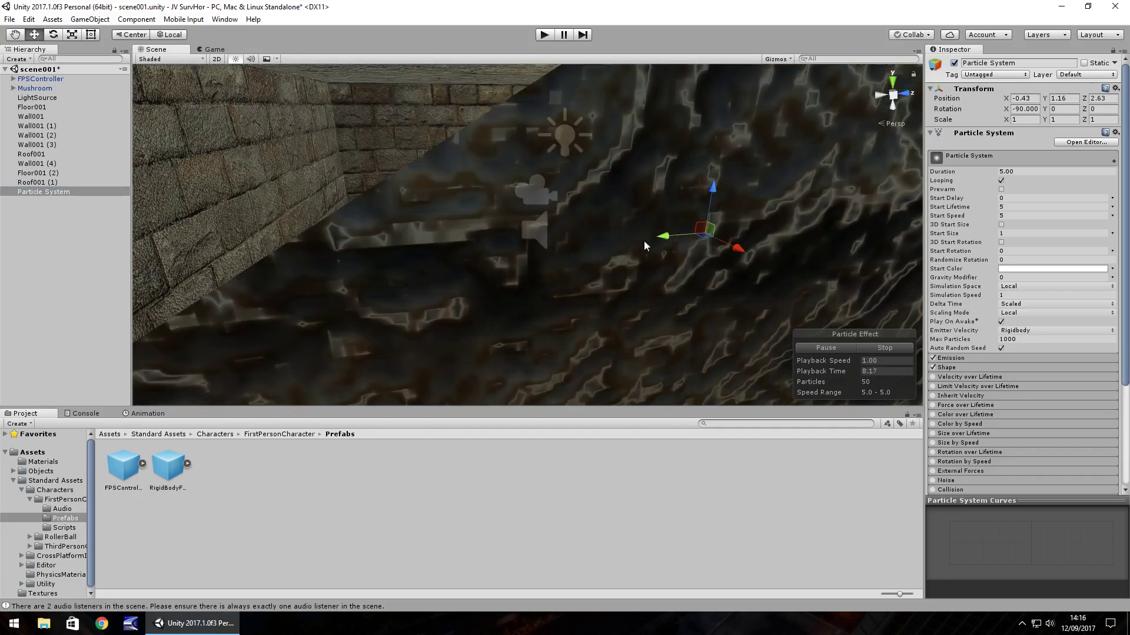
{"action": "scroll", "coordinate": [643, 246], "scroll_direction": "down", "scroll_amount": 5}
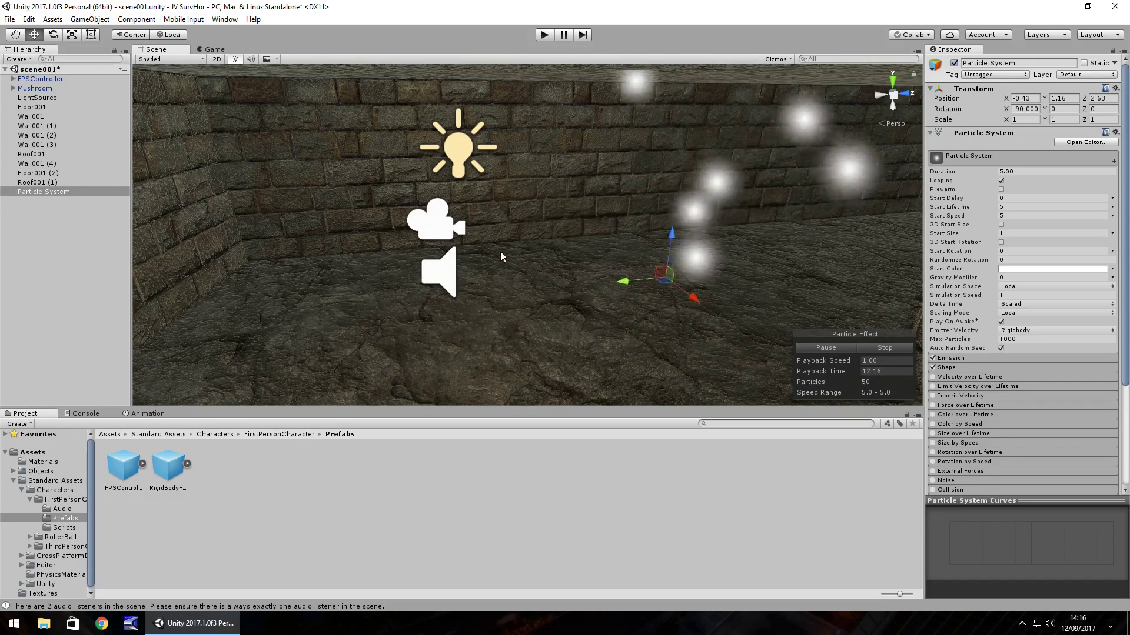
{"action": "right_click_drag", "start_coordinate": [507, 266], "coordinate": [300, 182]}
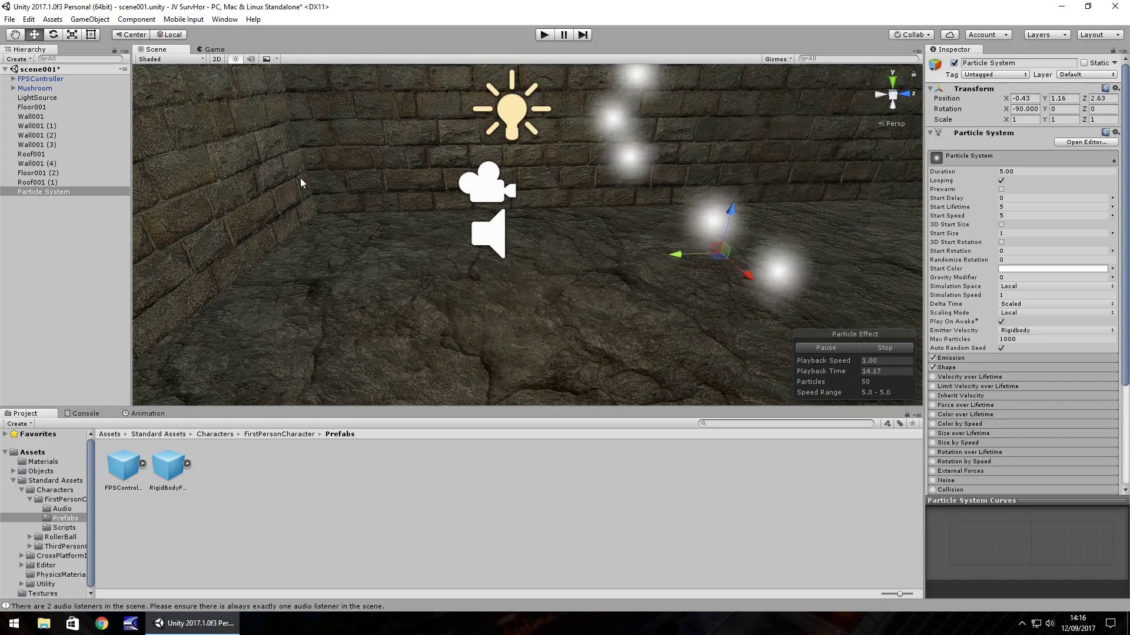
{"action": "left_click_drag", "start_coordinate": [677, 254], "coordinate": [118, 250]}
{"action": "key", "text": "f"}
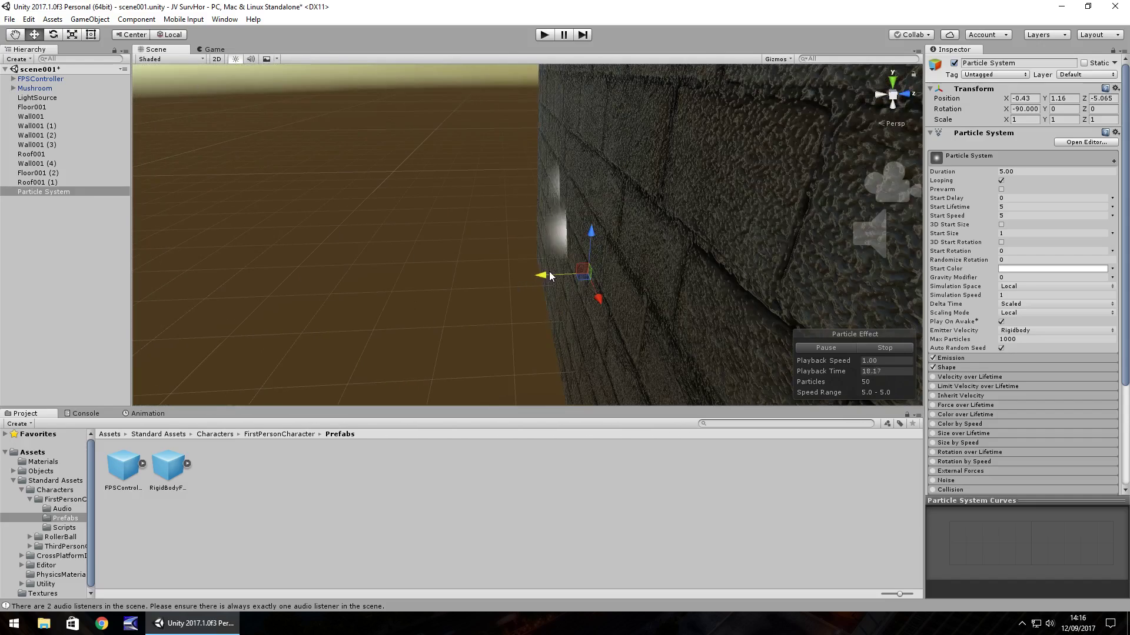
{"action": "left_click_drag", "start_coordinate": [549, 271], "coordinate": [523, 273]}
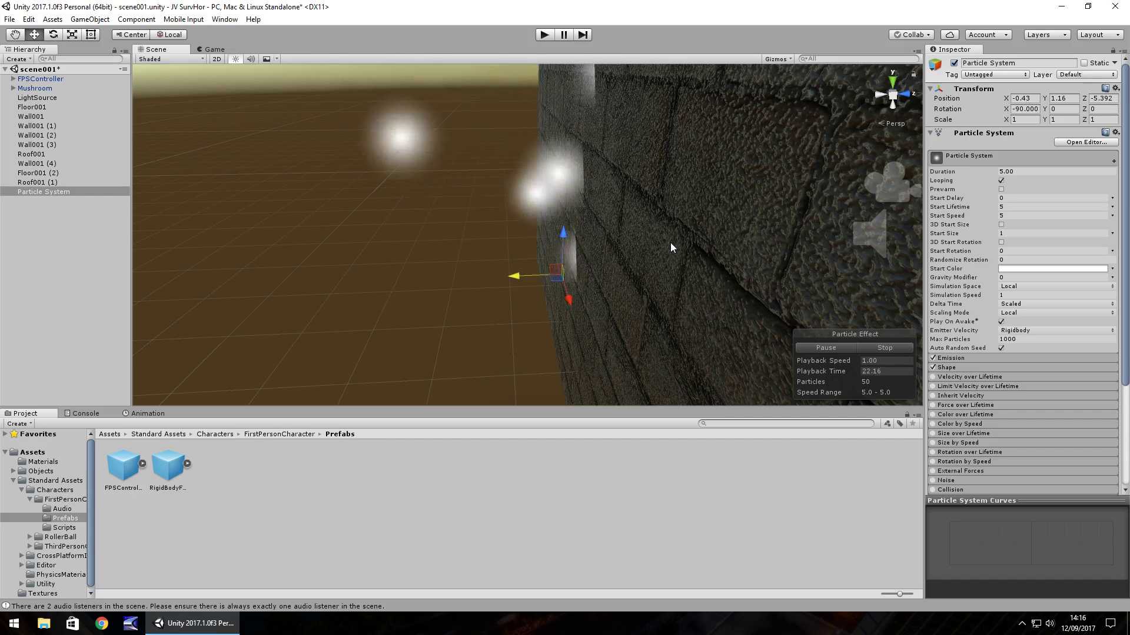
Adjust the Particle System's Rotation X in the Transform and face the view into the room.
{"action": "left_click", "coordinate": [1010, 110]}
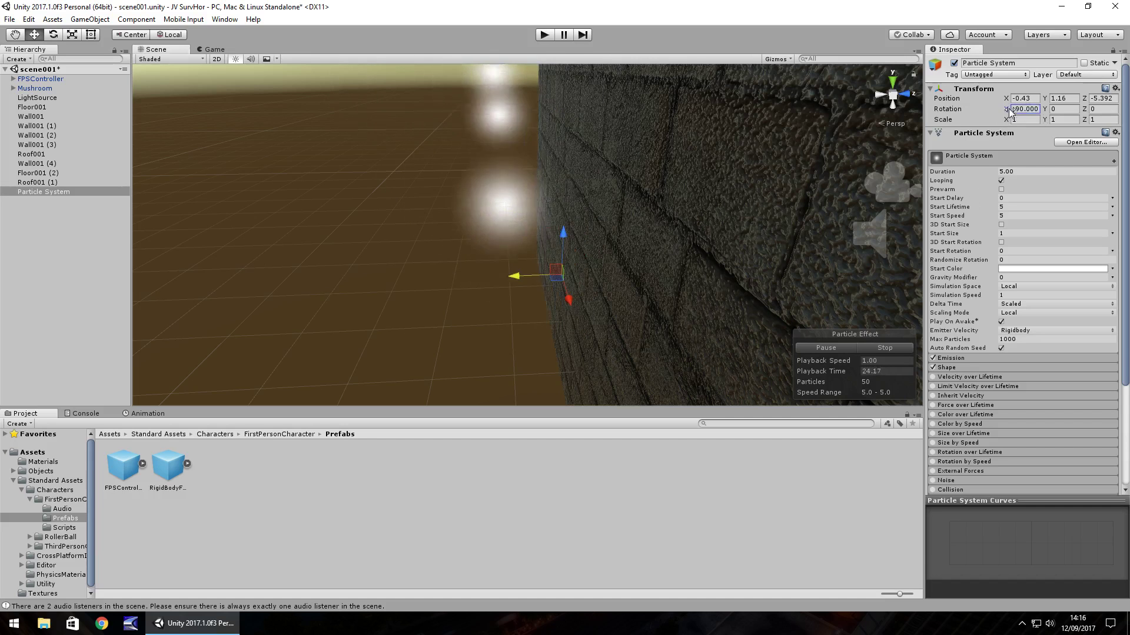
{"action": "left_click_drag", "start_coordinate": [1010, 110], "coordinate": [354, 122]}
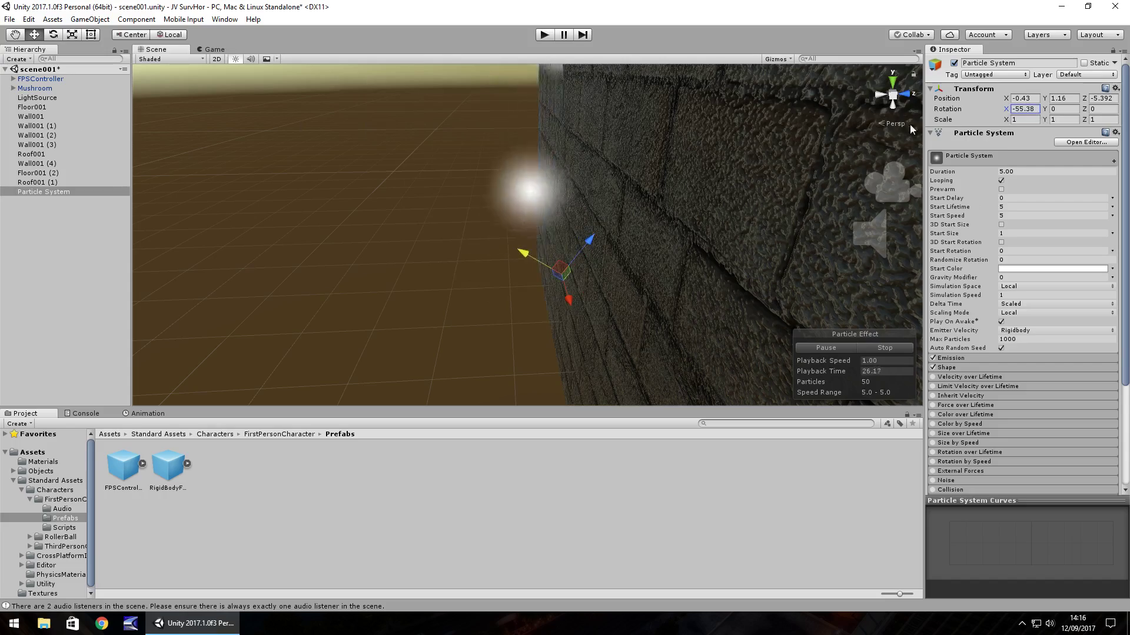
{"action": "right_click_drag", "start_coordinate": [553, 202], "coordinate": [528, 188]}
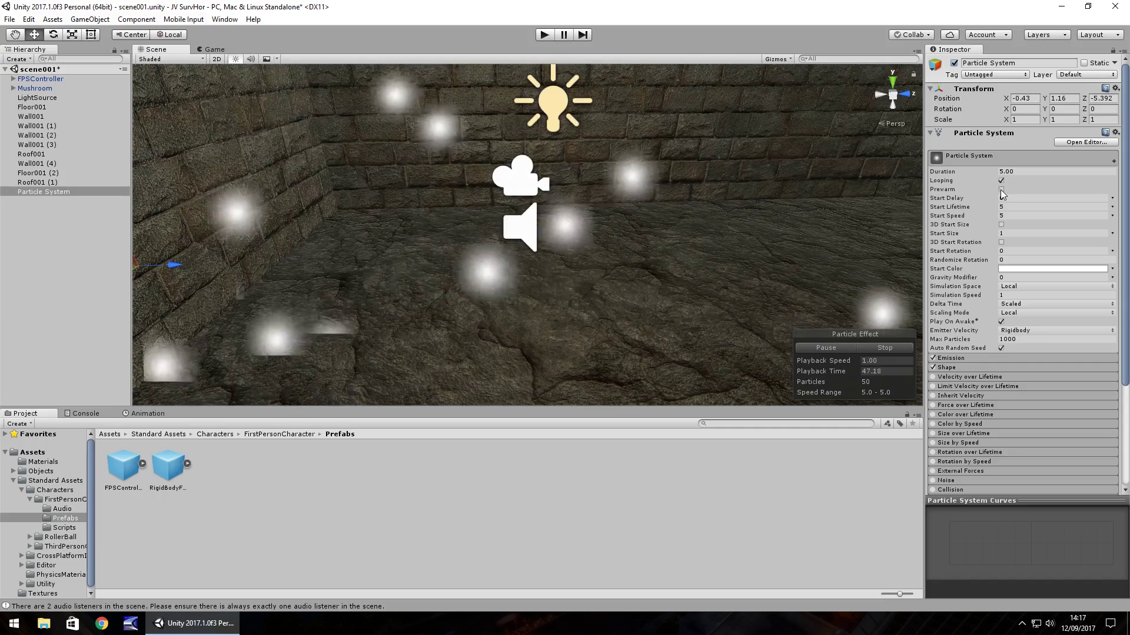
Enable Prewarm on the particles, previewing the mist in Play mode before and after.
{"action": "left_click", "coordinate": [545, 35]}
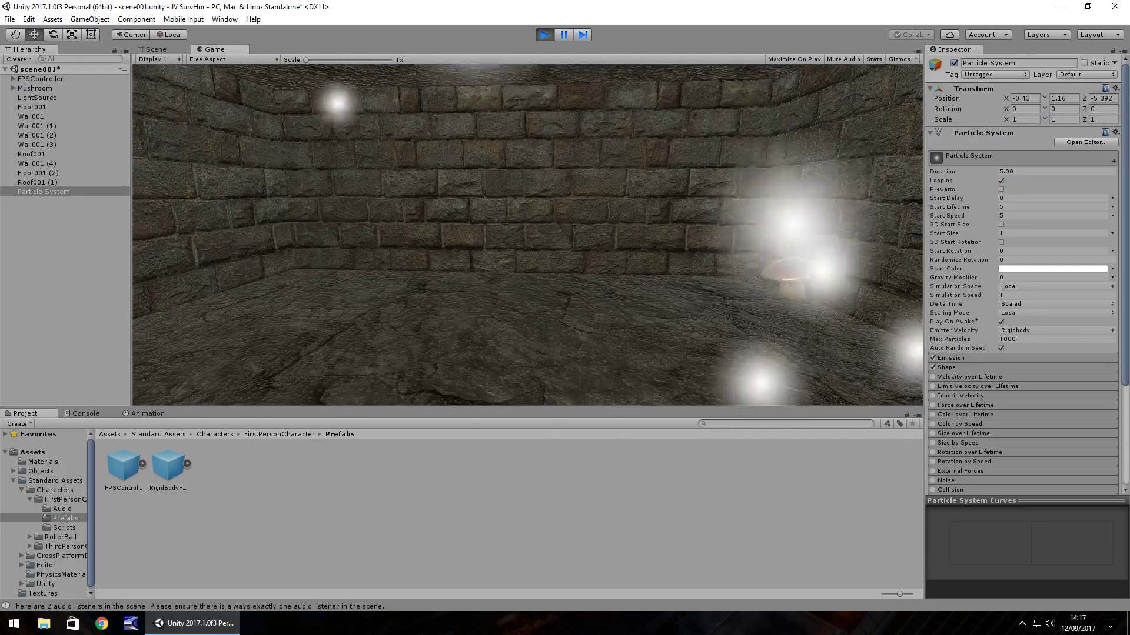
{"action": "key", "text": "ctrl+p"}
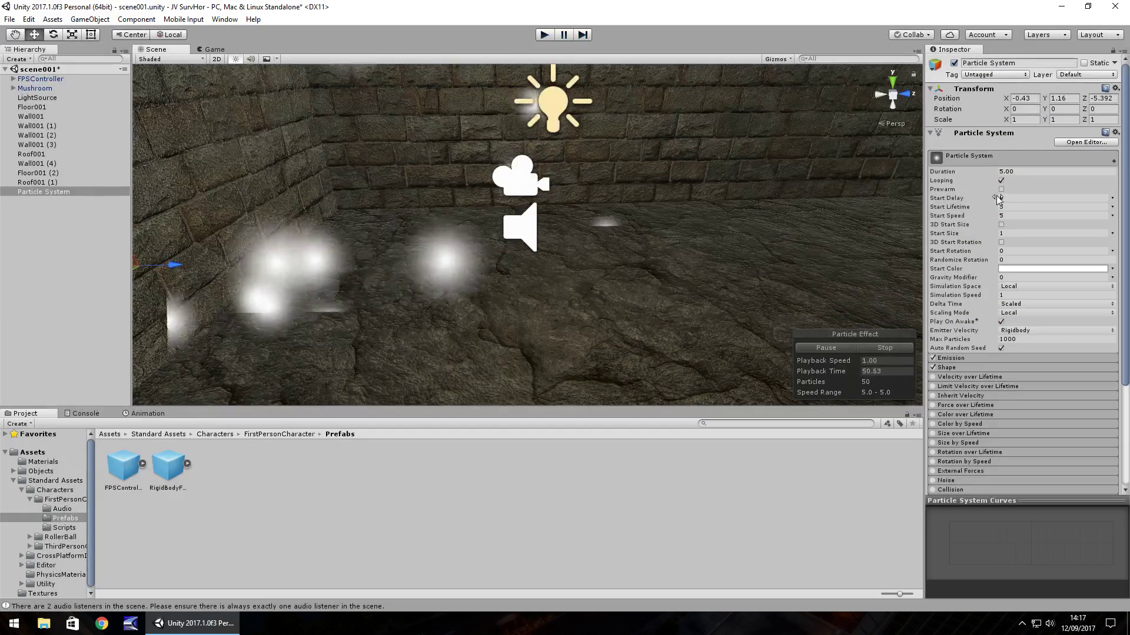
{"action": "left_click", "coordinate": [1000, 189]}
{"action": "left_click", "coordinate": [544, 35]}
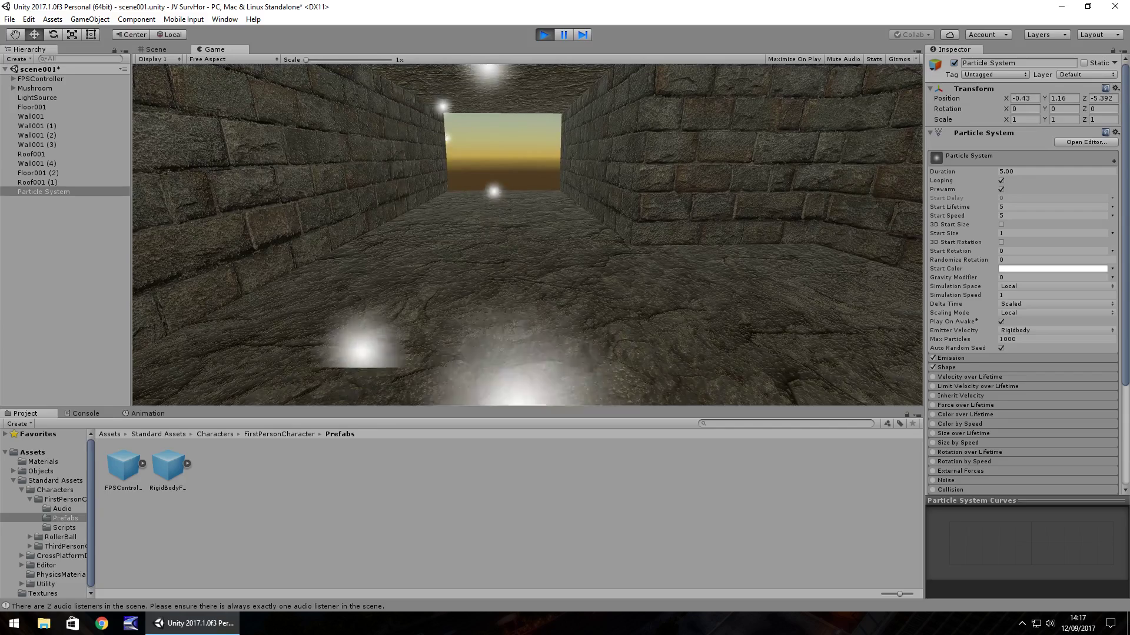
{"action": "key", "text": "ctrl+p"}
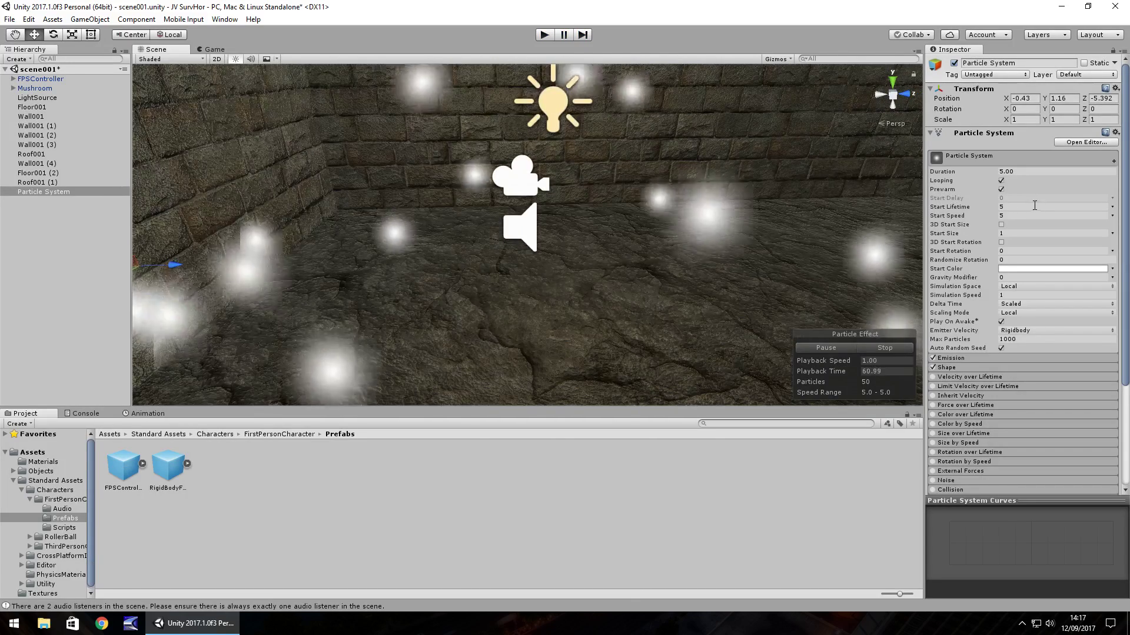
Set Start Lifetime to 30, Start Speed to 0.5 and Start Size to 3.
{"action": "left_click", "coordinate": [988, 207]}
{"action": "type", "text": "30"}
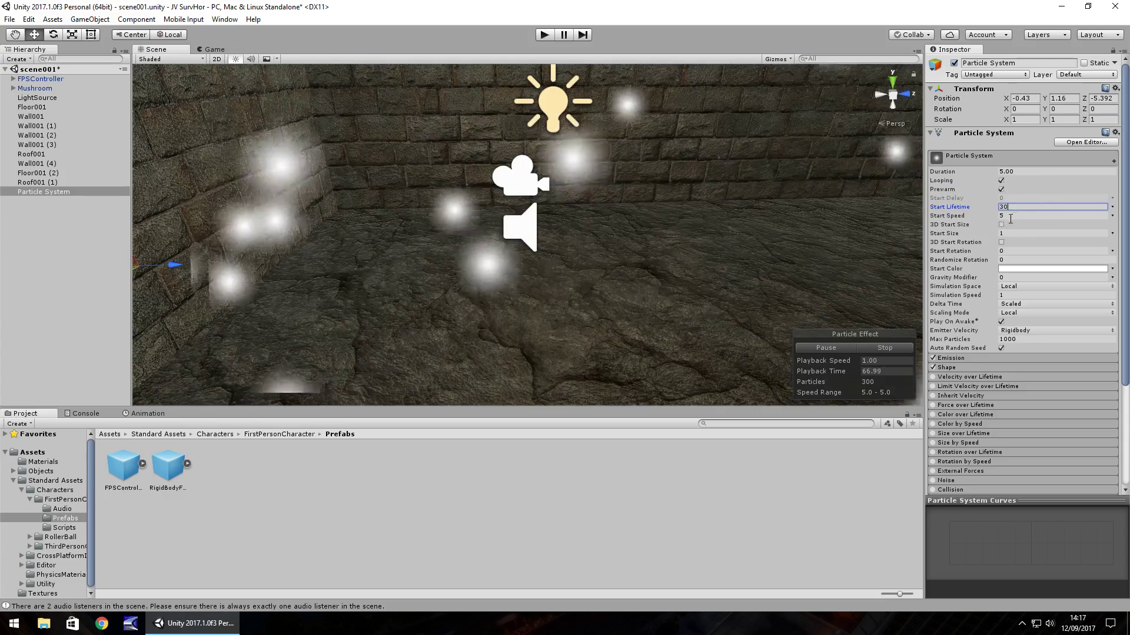
{"action": "left_click", "coordinate": [988, 216]}
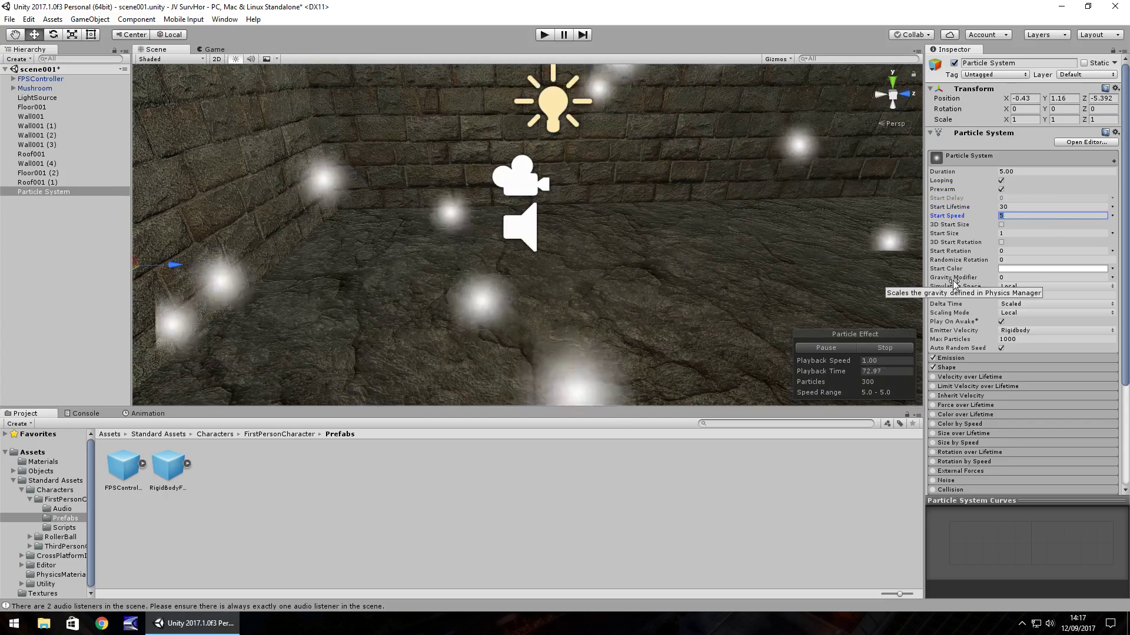
{"action": "type", "text": "0.5"}
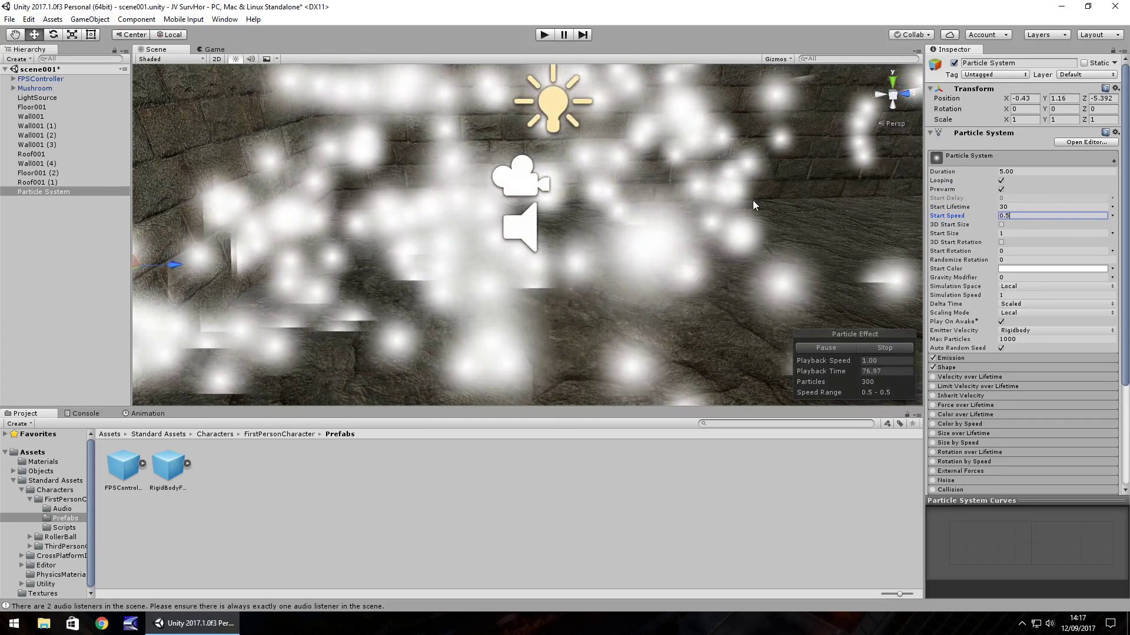
{"action": "left_click", "coordinate": [1015, 232]}
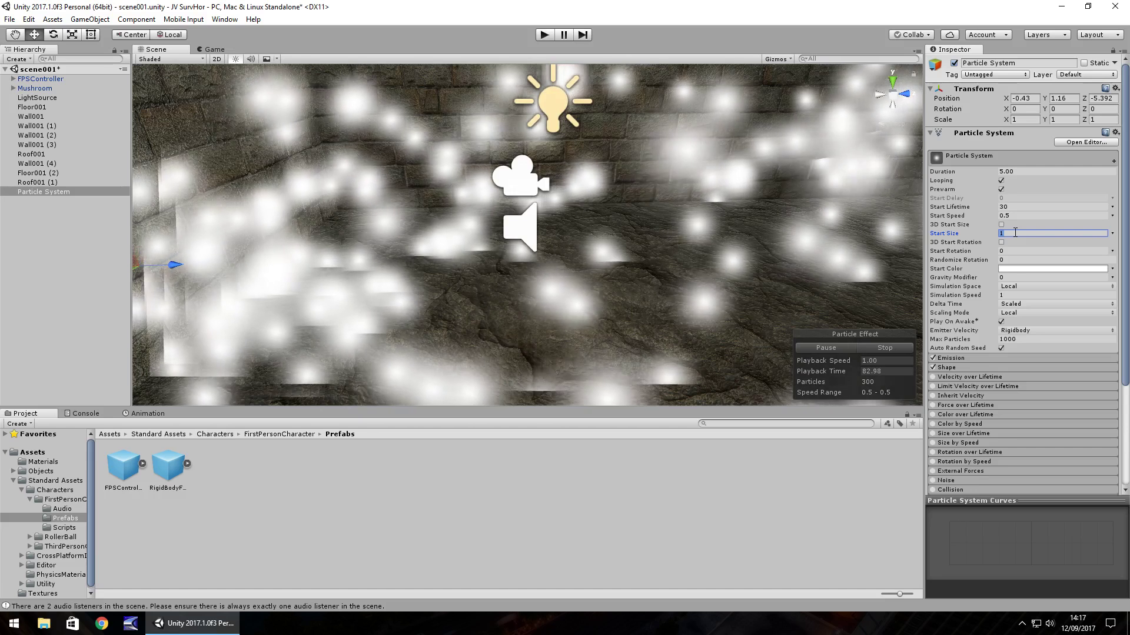
{"action": "type", "text": "3"}
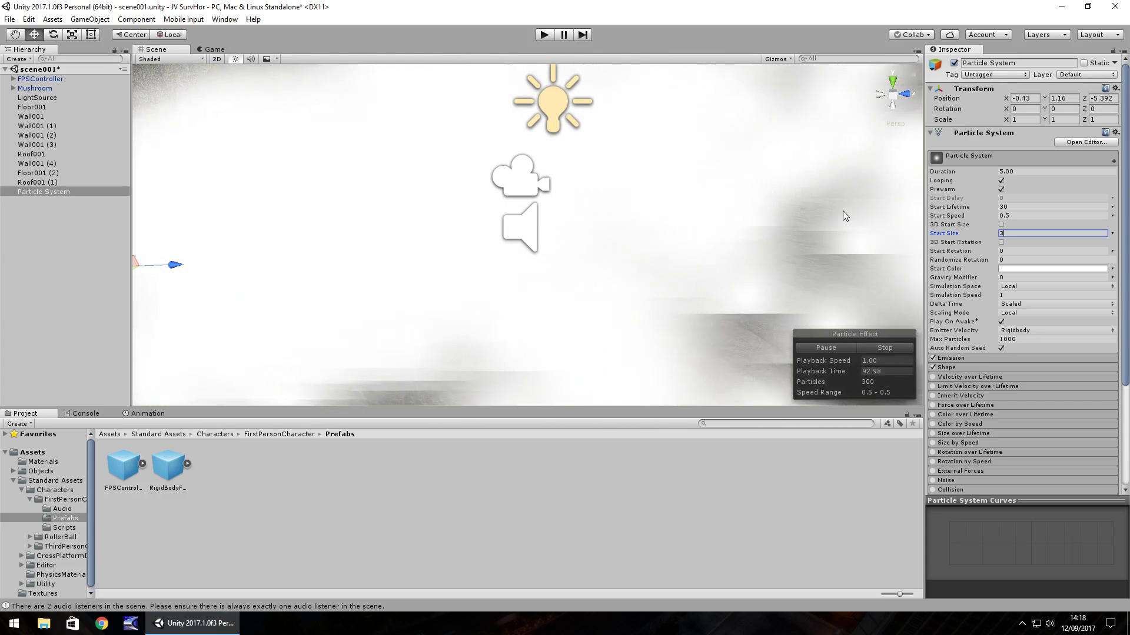
Set the particles' Start Color to grey 8E8E8E with alpha lowered to about 10.
{"action": "left_click", "coordinate": [1067, 269]}
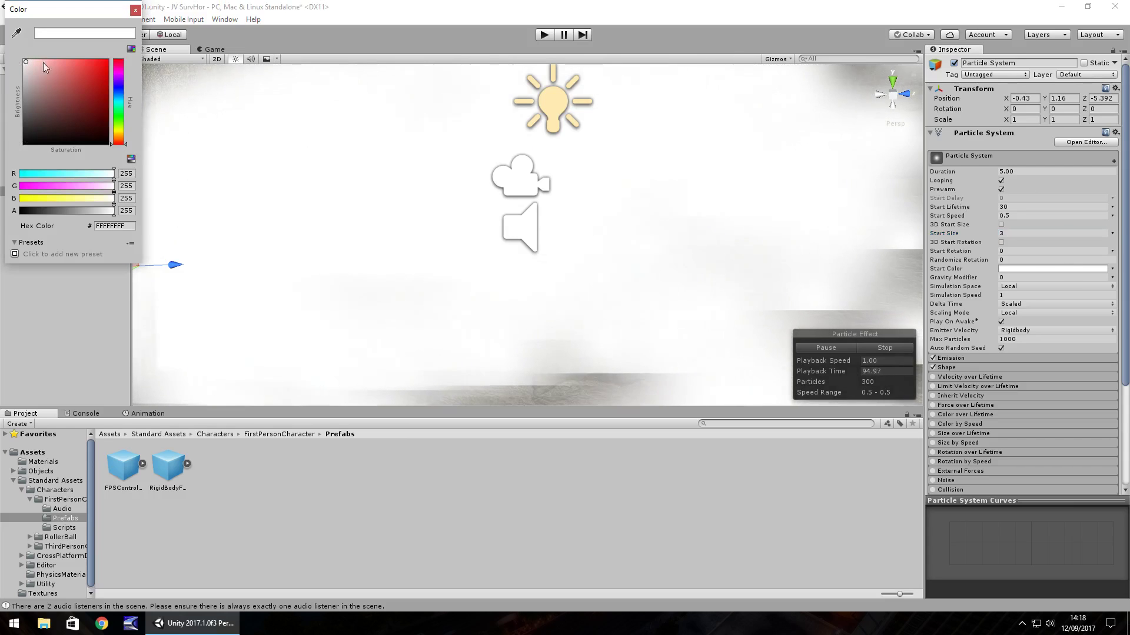
{"action": "left_click_drag", "start_coordinate": [30, 103], "coordinate": [15, 99]}
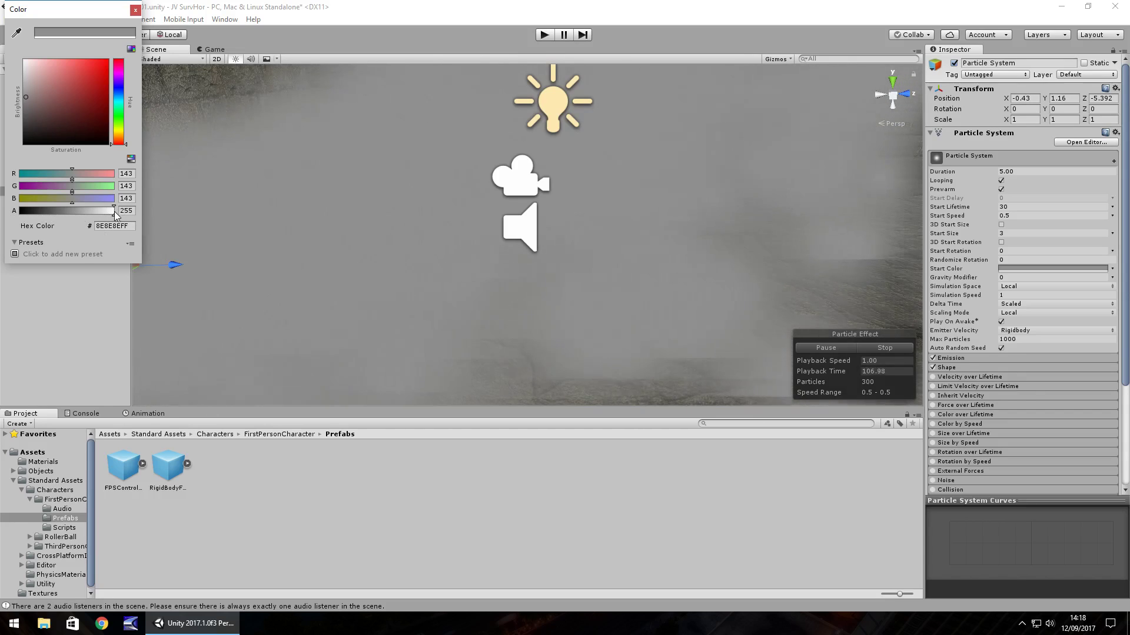
{"action": "left_click_drag", "start_coordinate": [115, 211], "coordinate": [23, 216]}
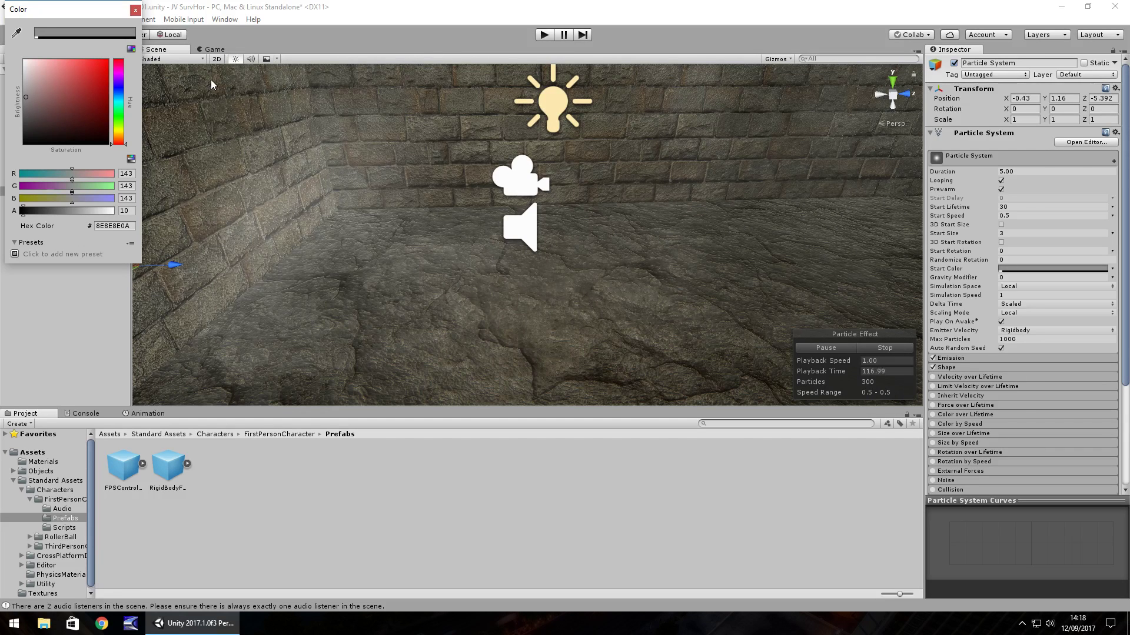
{"action": "left_click", "coordinate": [135, 10]}
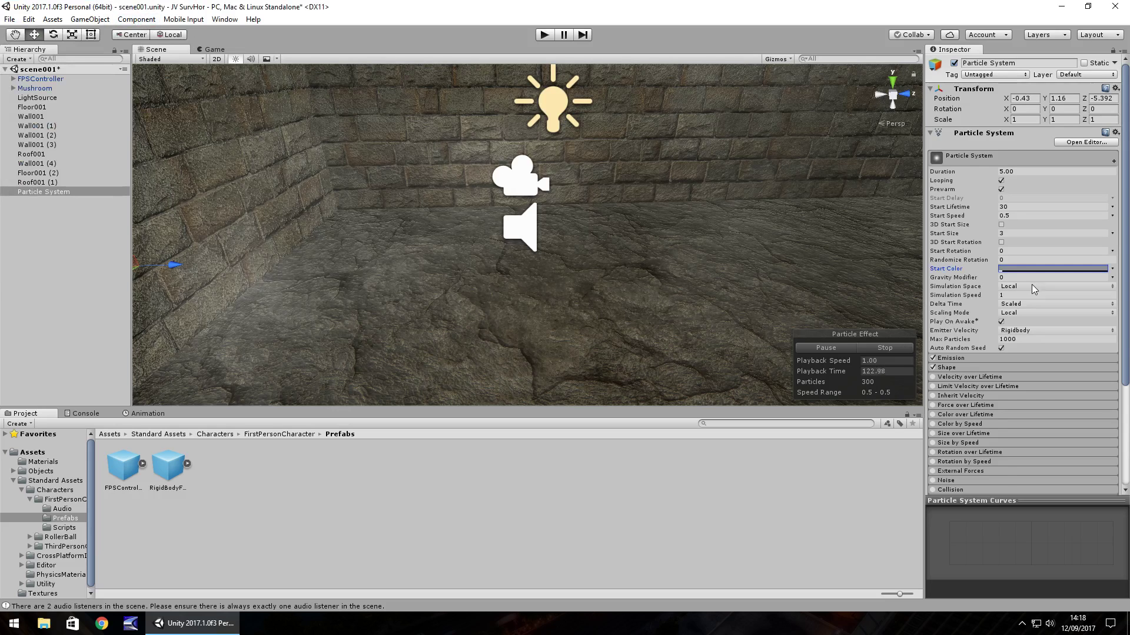
In the Shape module, keep Cone and set Angle 10.1 and Radius 2.
{"action": "scroll", "coordinate": [1034, 289], "scroll_direction": "down", "scroll_amount": 2}
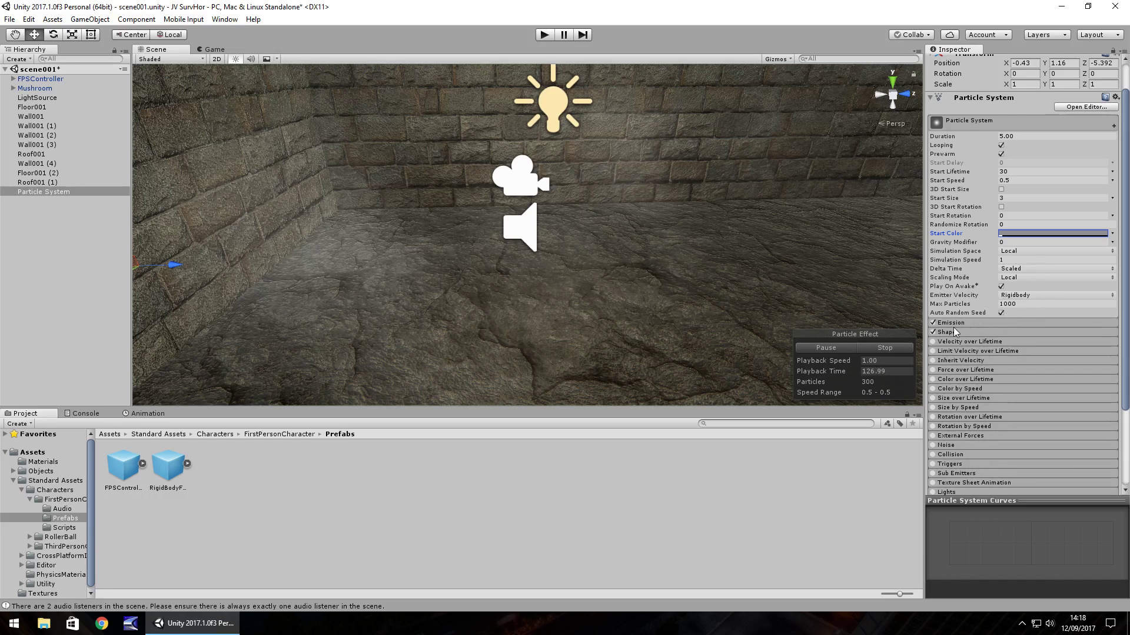
{"action": "left_click", "coordinate": [951, 323]}
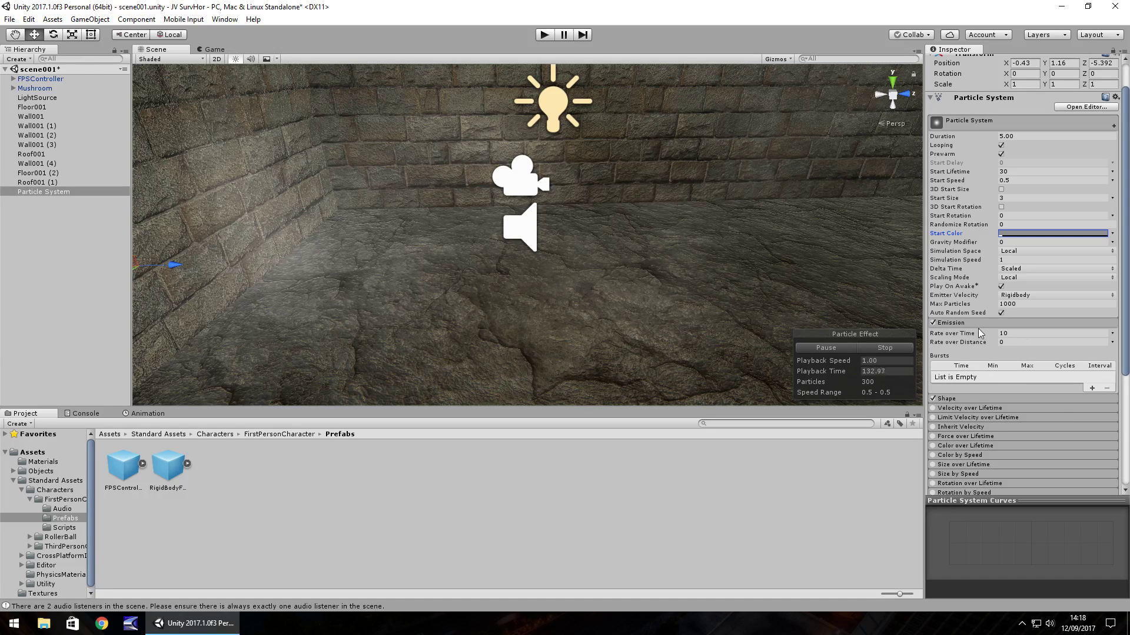
{"action": "left_click", "coordinate": [954, 324]}
{"action": "left_click", "coordinate": [951, 333]}
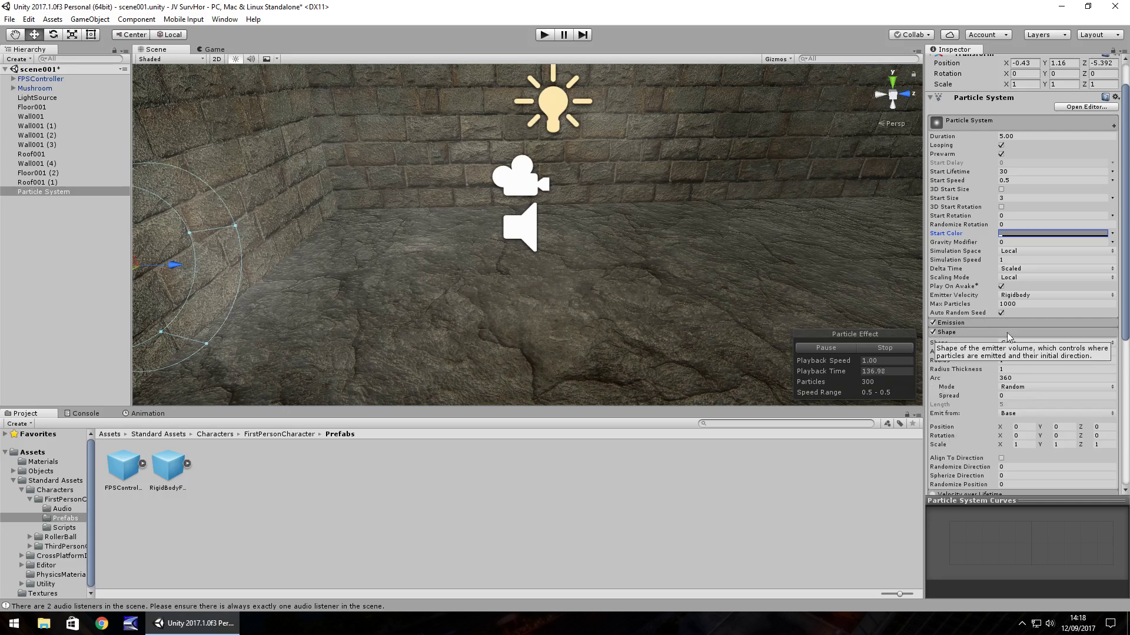
{"action": "left_click", "coordinate": [1024, 342]}
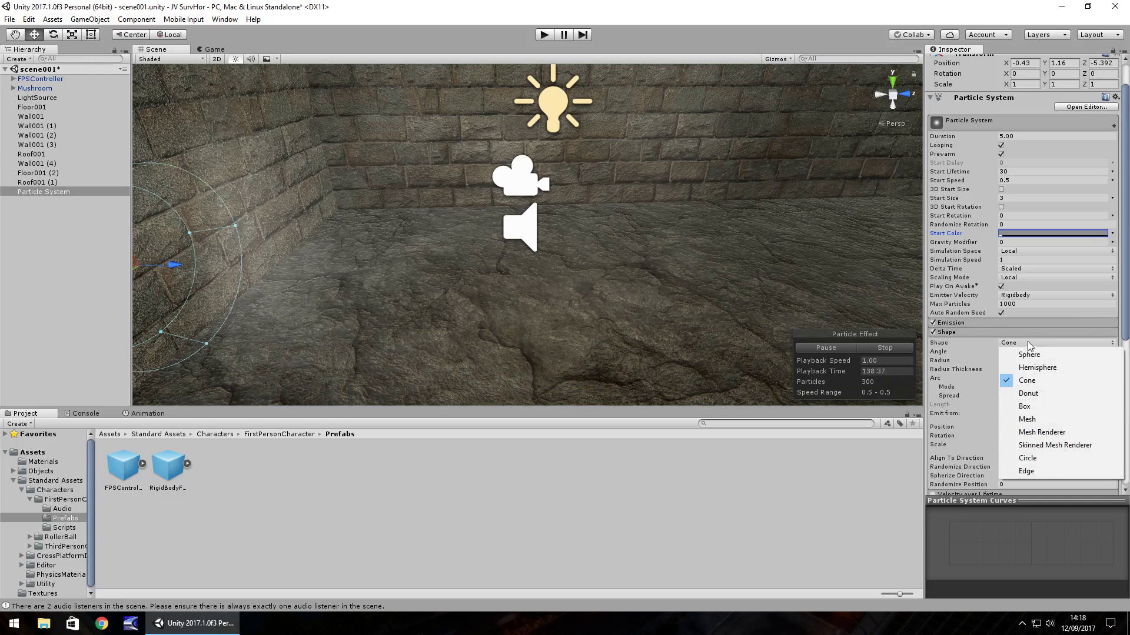
{"action": "left_click", "coordinate": [943, 353]}
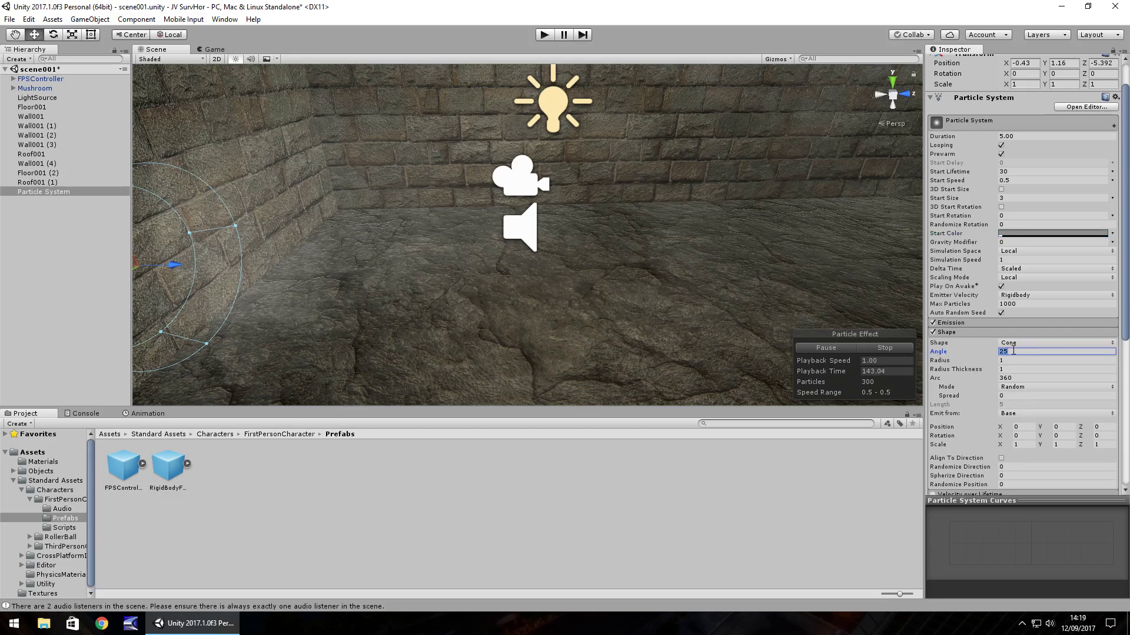
{"action": "type", "text": "1"}
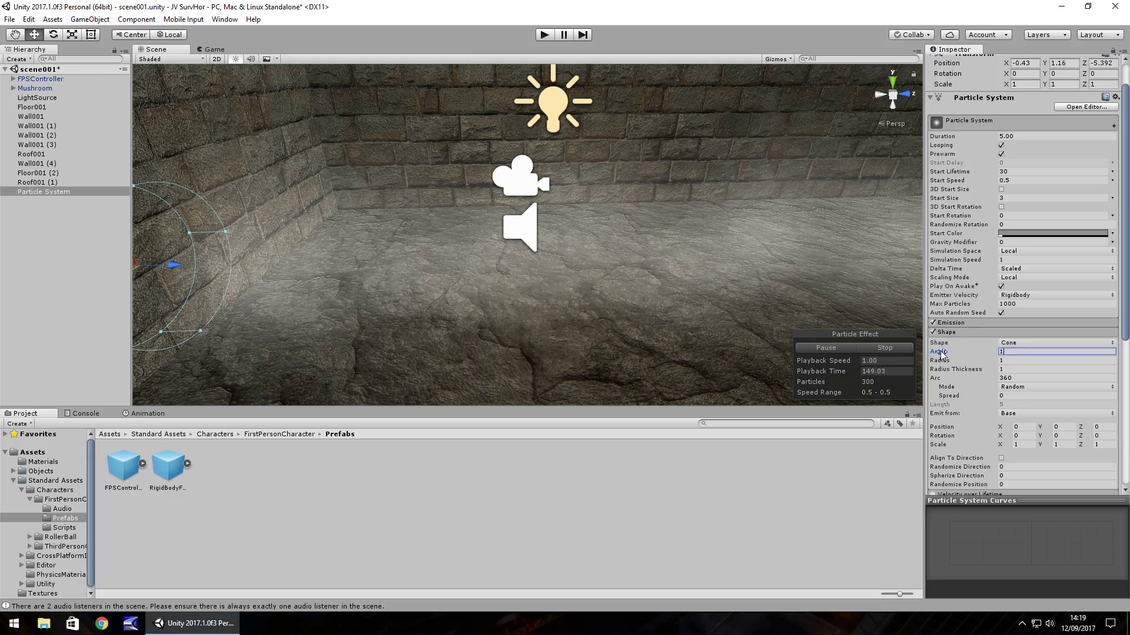
{"action": "type", "text": "0.1"}
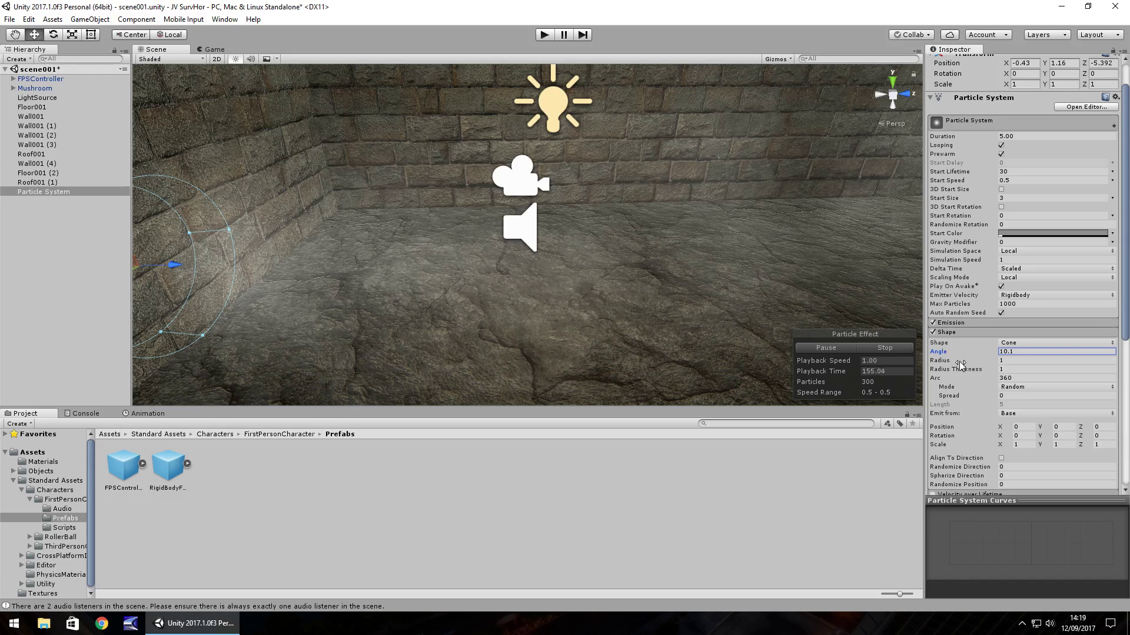
{"action": "left_click", "coordinate": [1012, 360]}
{"action": "type", "text": "2"}
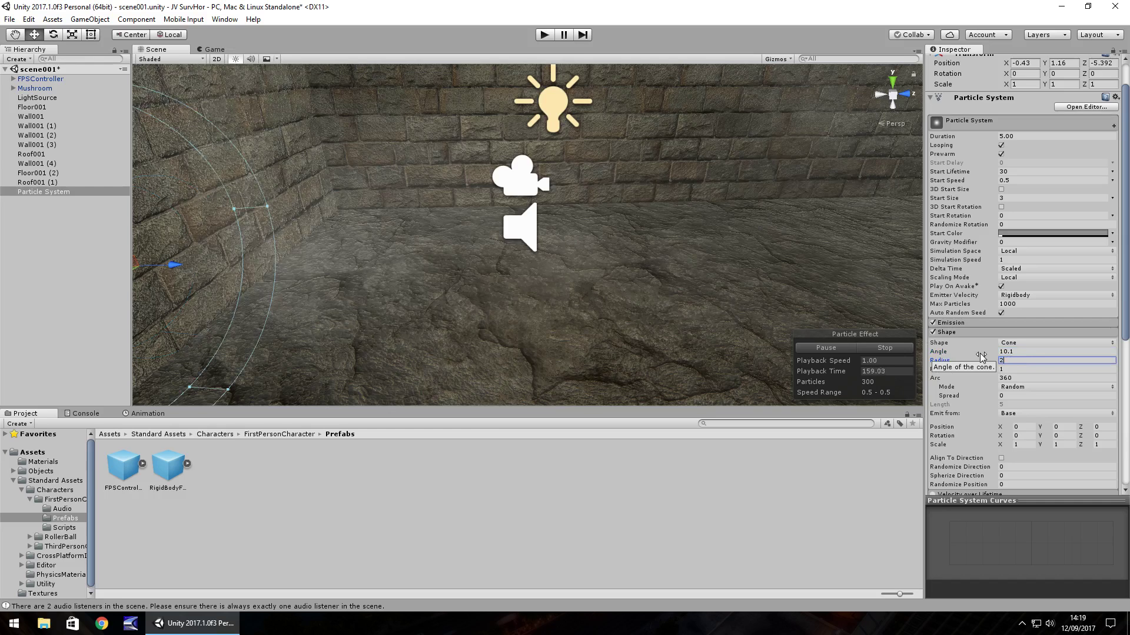
{"action": "left_click", "coordinate": [947, 333]}
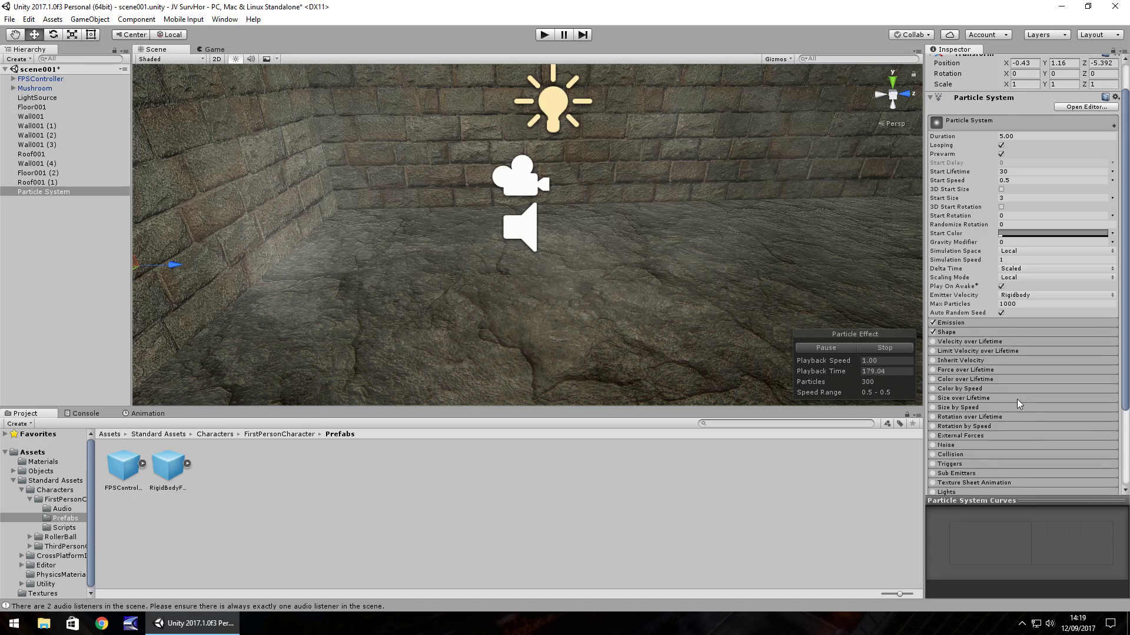
Enable and expand Size over Lifetime, and open its Size curve in an enlarged editor.
{"action": "left_click", "coordinate": [934, 399]}
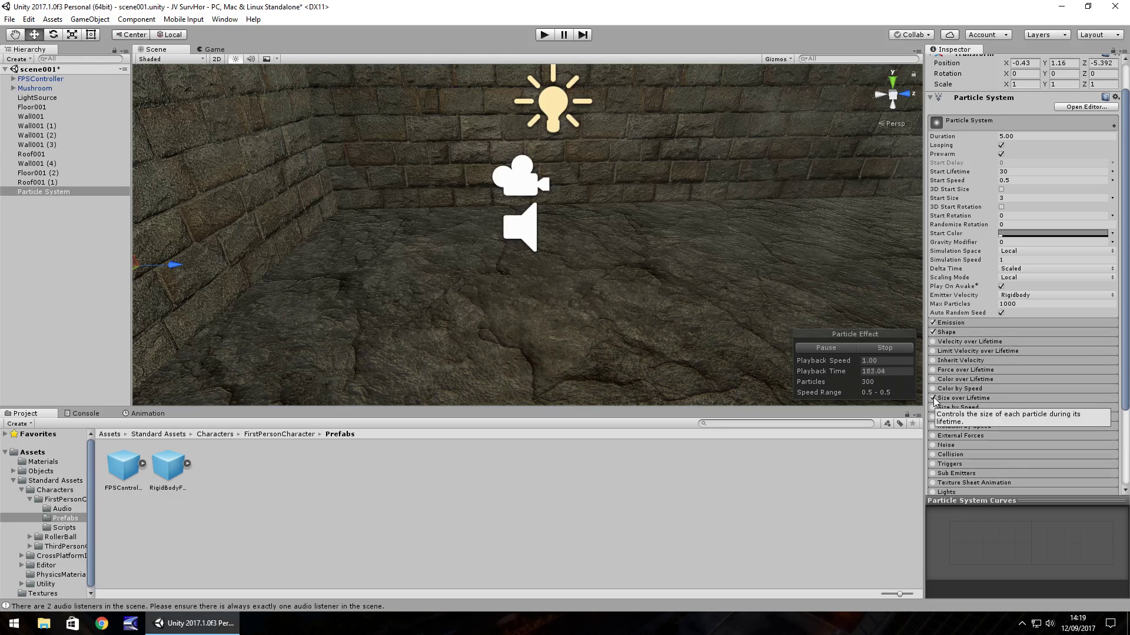
{"action": "left_click", "coordinate": [954, 399]}
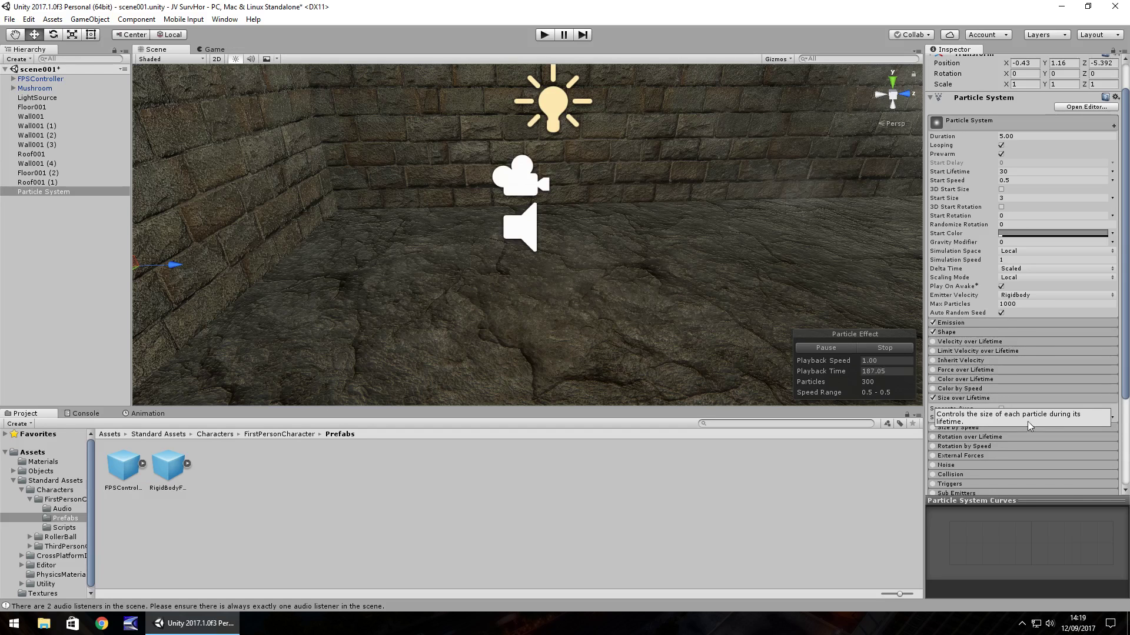
{"action": "scroll", "coordinate": [1006, 319], "scroll_direction": "down", "scroll_amount": 5}
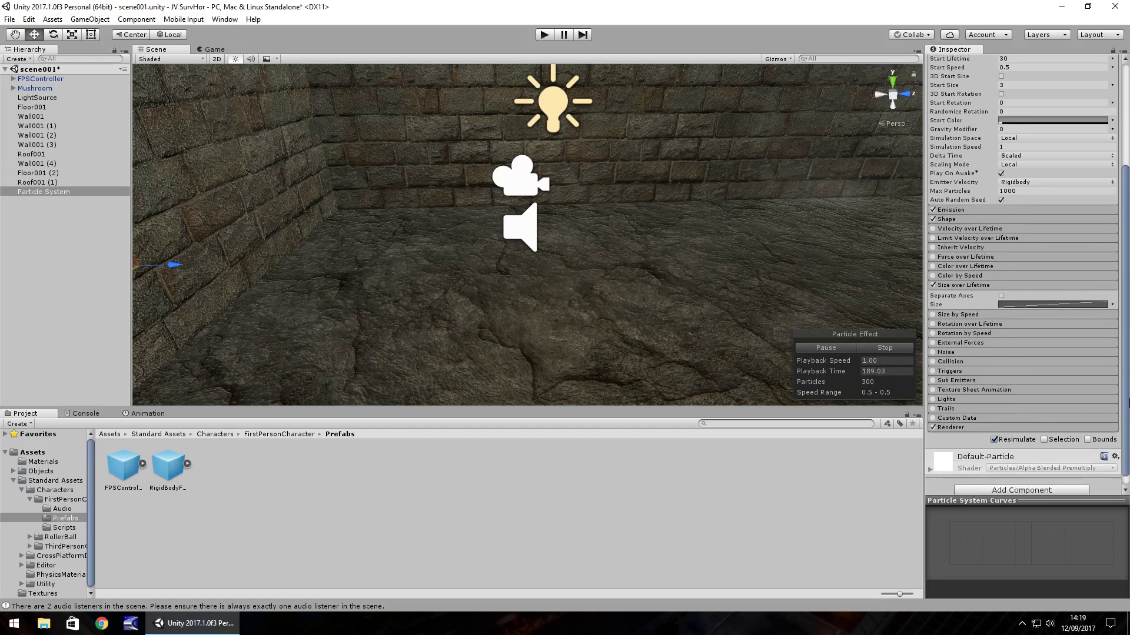
{"action": "left_click", "coordinate": [1060, 294]}
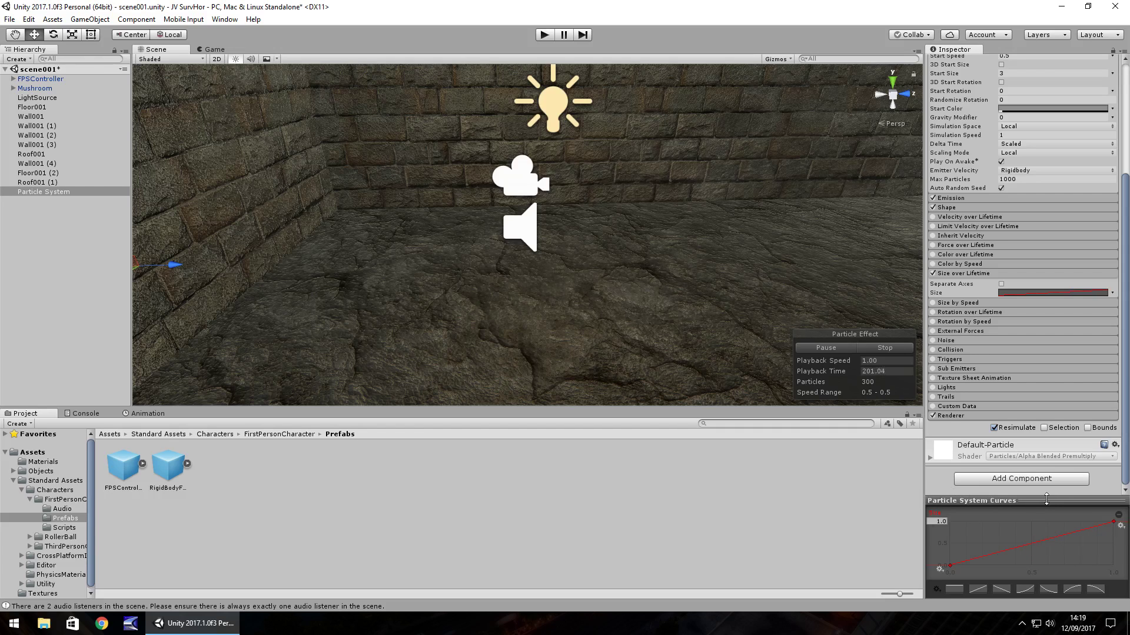
{"action": "mouse_move", "coordinate": [1047, 500]}
{"action": "left_mouse_down"}
{"action": "mouse_move", "coordinate": [1044, 468]}
{"action": "mouse_move", "coordinate": [1046, 518]}
{"action": "mouse_move", "coordinate": [1046, 501]}
{"action": "left_mouse_up"}
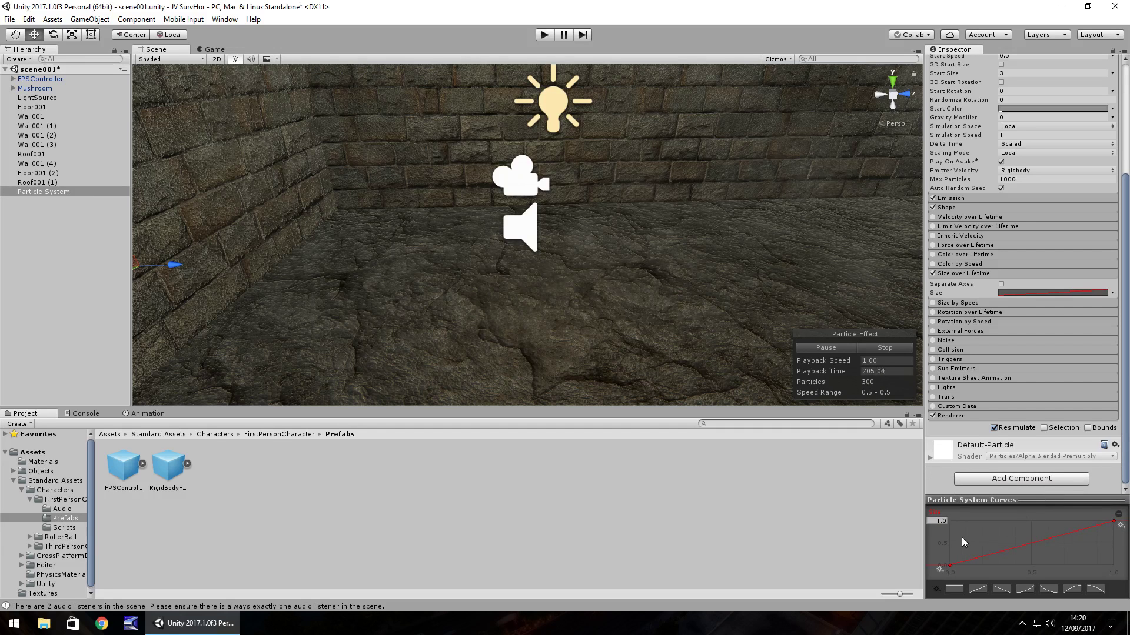
Raise the curve start to about 0.93, drop the end to zero, and add a key at 0.958.
{"action": "left_click_drag", "start_coordinate": [950, 566], "coordinate": [950, 522]}
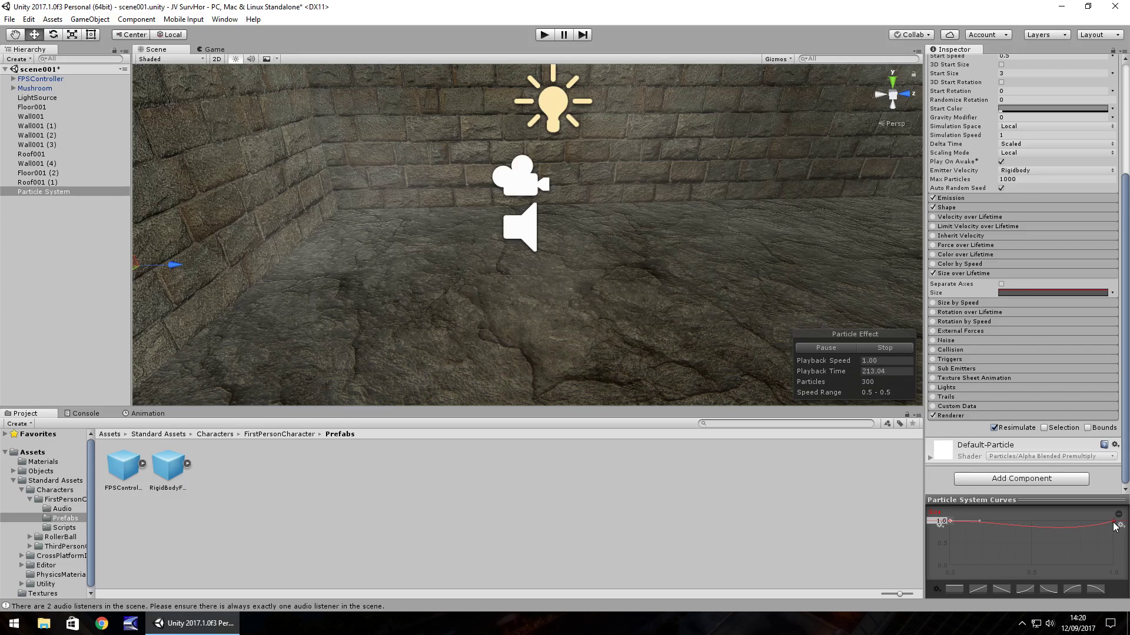
{"action": "left_click_drag", "start_coordinate": [1115, 525], "coordinate": [1116, 568]}
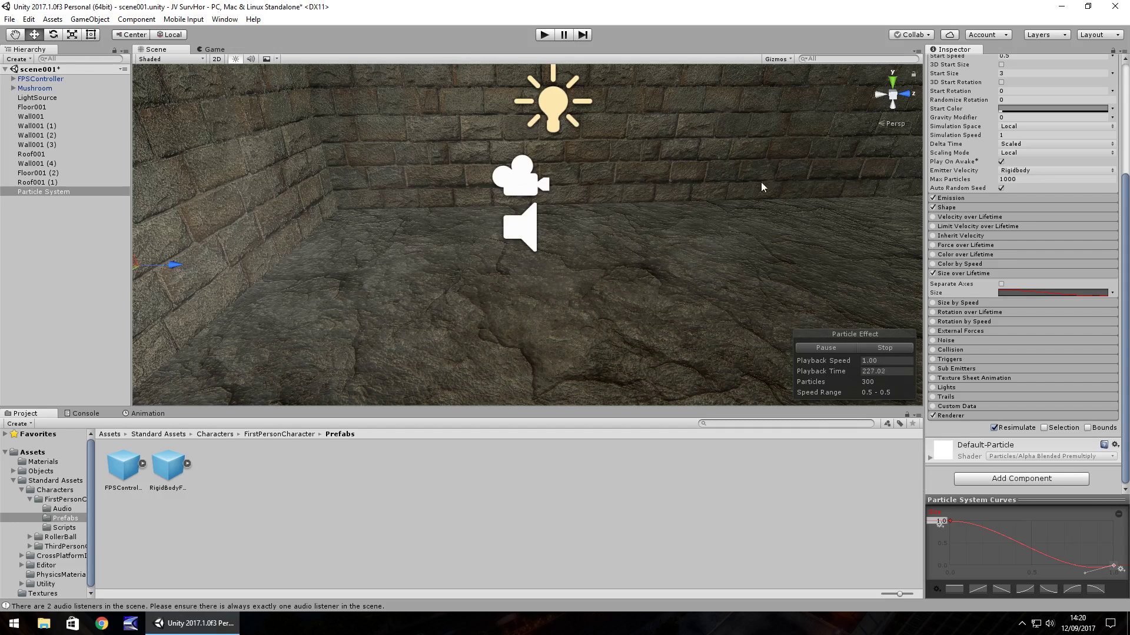
{"action": "right_click", "coordinate": [1106, 570]}
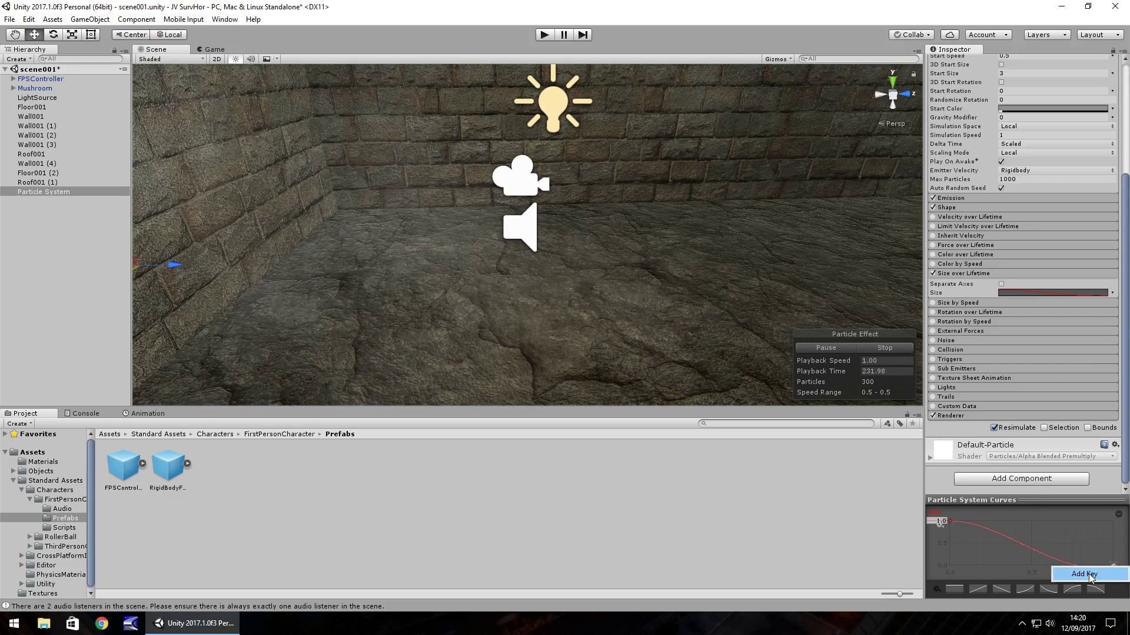
{"action": "left_click", "coordinate": [1092, 575]}
{"action": "left_click_drag", "start_coordinate": [1106, 567], "coordinate": [1111, 521]}
{"action": "right_click_drag", "start_coordinate": [632, 192], "coordinate": [700, 126]}
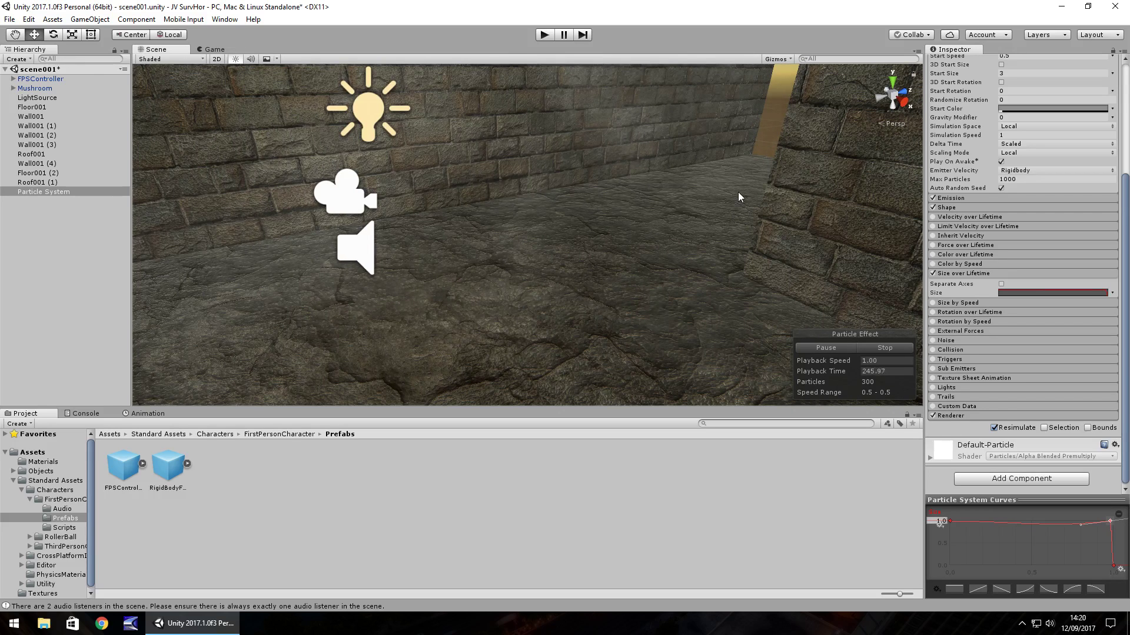
Collapse Size over Lifetime and fly the Scene view toward the emitter and room.
{"action": "left_click", "coordinate": [957, 273]}
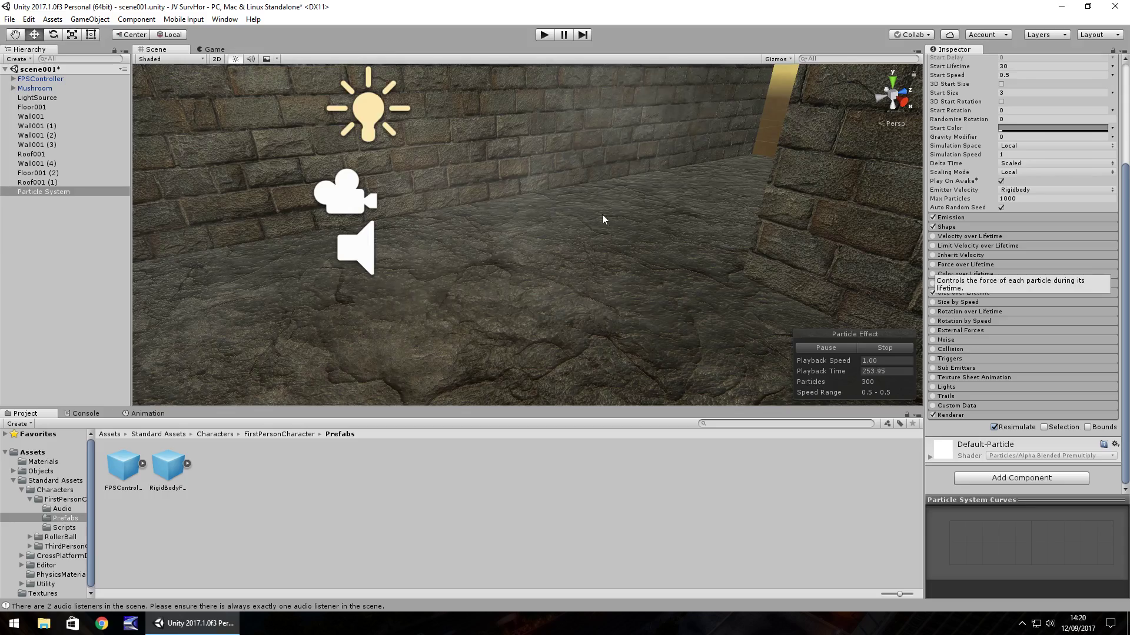
{"action": "mouse_move", "coordinate": [602, 217]}
{"action": "right_mouse_down"}
{"action": "mouse_move", "coordinate": [605, 189]}
{"action": "mouse_move", "coordinate": [494, 189]}
{"action": "mouse_move", "coordinate": [566, 189]}
{"action": "mouse_move", "coordinate": [581, 213]}
{"action": "right_mouse_up"}
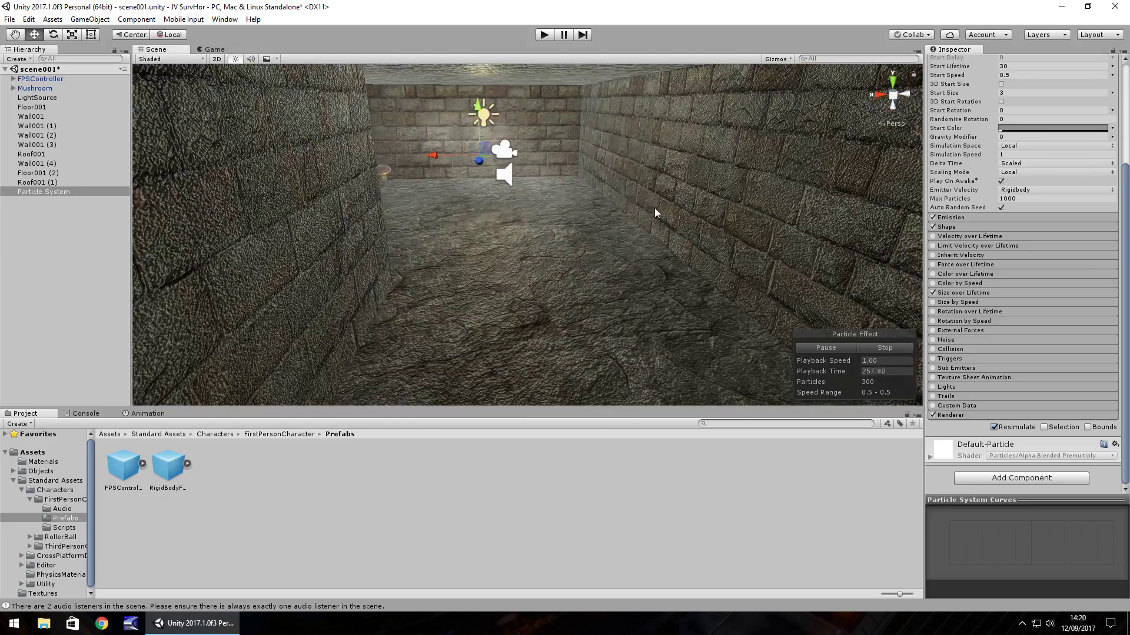
{"action": "right_click_drag", "start_coordinate": [513, 185], "coordinate": [813, 156]}
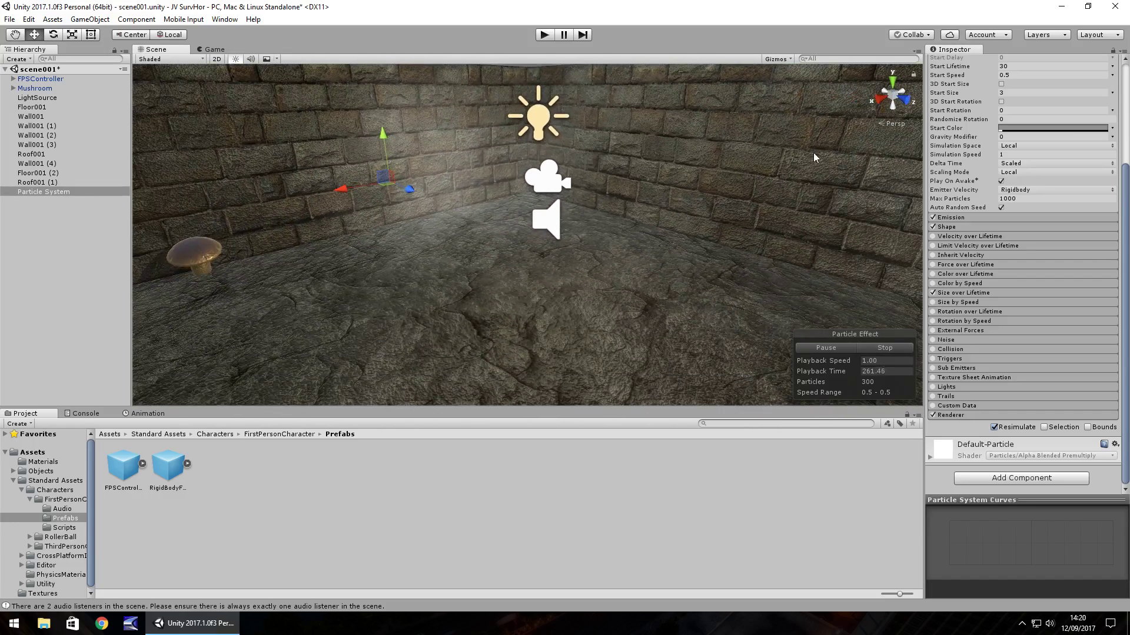
Change the particles' Start Color to grey 75, 75, 75 with alpha 27.
{"action": "left_click", "coordinate": [1033, 128]}
{"action": "left_click_drag", "start_coordinate": [26, 211], "coordinate": [30, 214]}
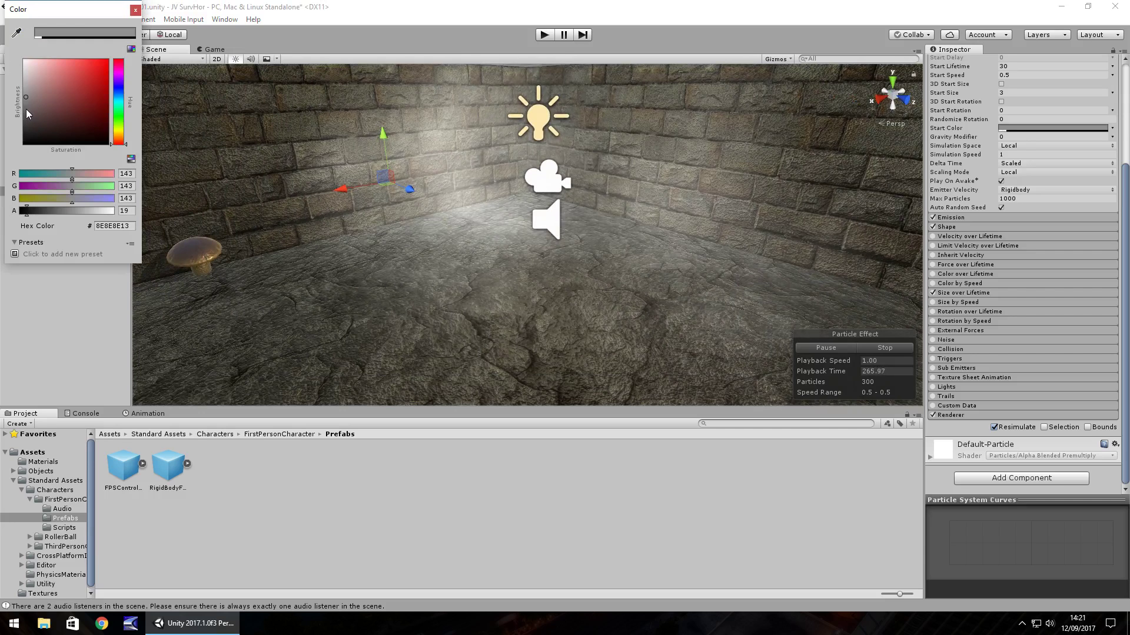
{"action": "mouse_move", "coordinate": [26, 108]}
{"action": "left_mouse_down"}
{"action": "mouse_move", "coordinate": [20, 123]}
{"action": "mouse_move", "coordinate": [82, 92]}
{"action": "left_mouse_up"}
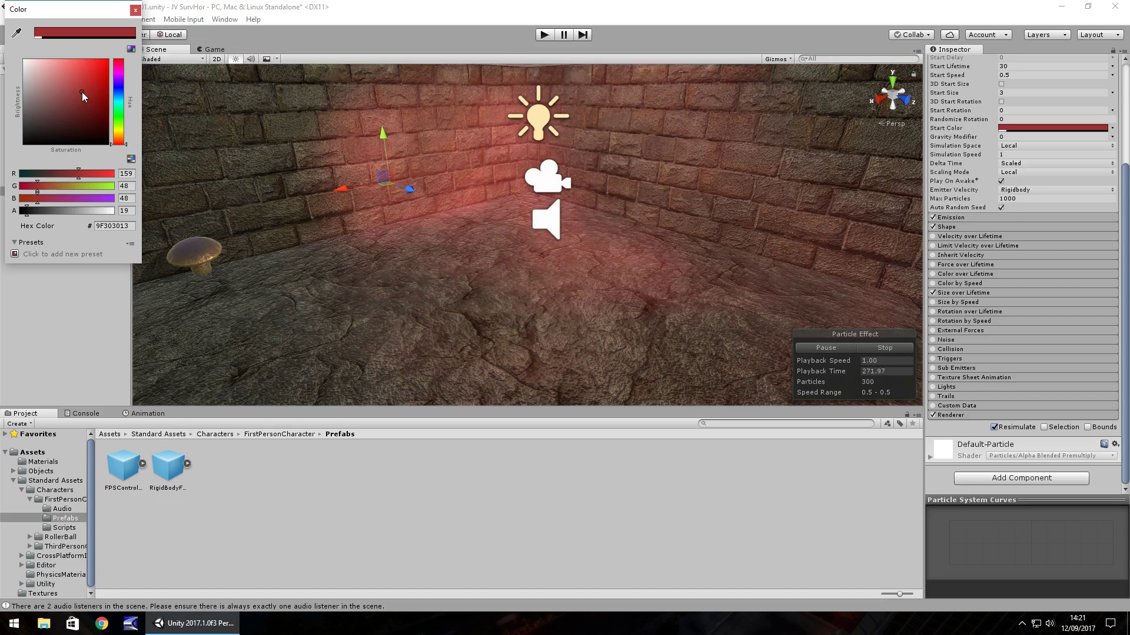
{"action": "mouse_move", "coordinate": [83, 91]}
{"action": "left_mouse_down"}
{"action": "mouse_move", "coordinate": [69, 76]}
{"action": "mouse_move", "coordinate": [59, 107]}
{"action": "mouse_move", "coordinate": [9, 107]}
{"action": "mouse_move", "coordinate": [7, 85]}
{"action": "mouse_move", "coordinate": [3, 123]}
{"action": "left_mouse_up"}
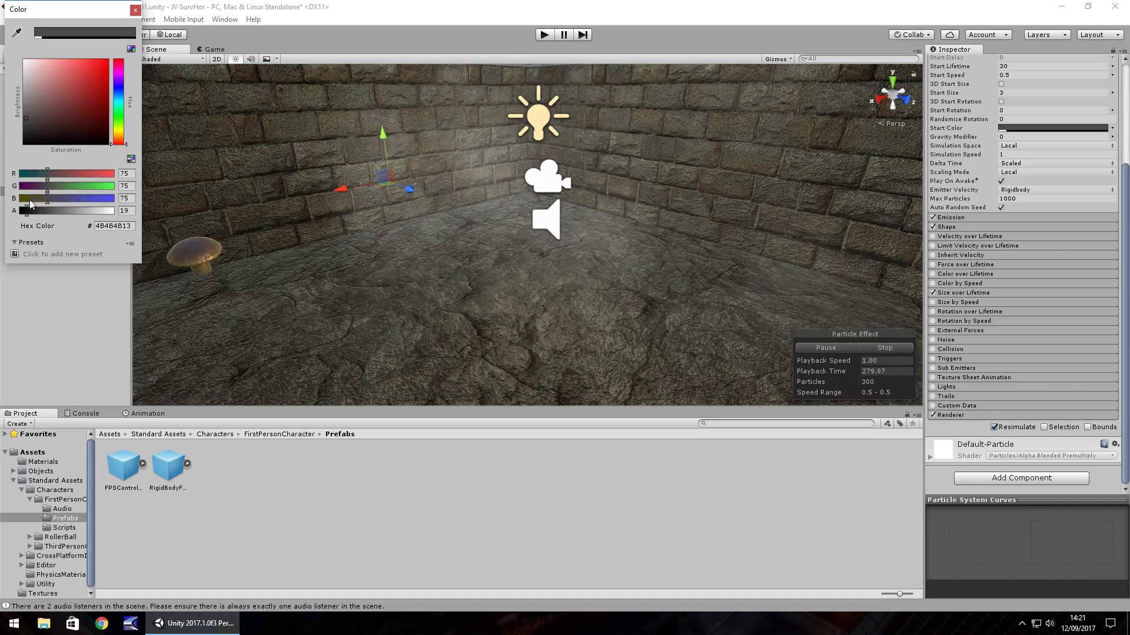
{"action": "left_click_drag", "start_coordinate": [27, 211], "coordinate": [30, 210]}
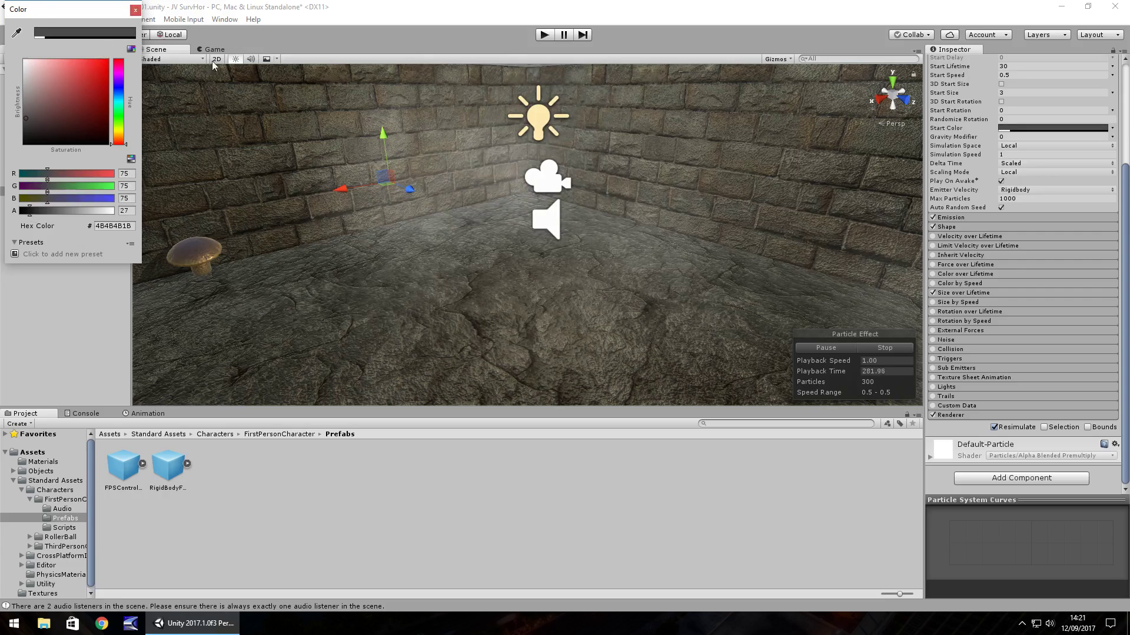
{"action": "left_click", "coordinate": [135, 10]}
{"action": "right_click_drag", "start_coordinate": [358, 177], "coordinate": [512, 188]}
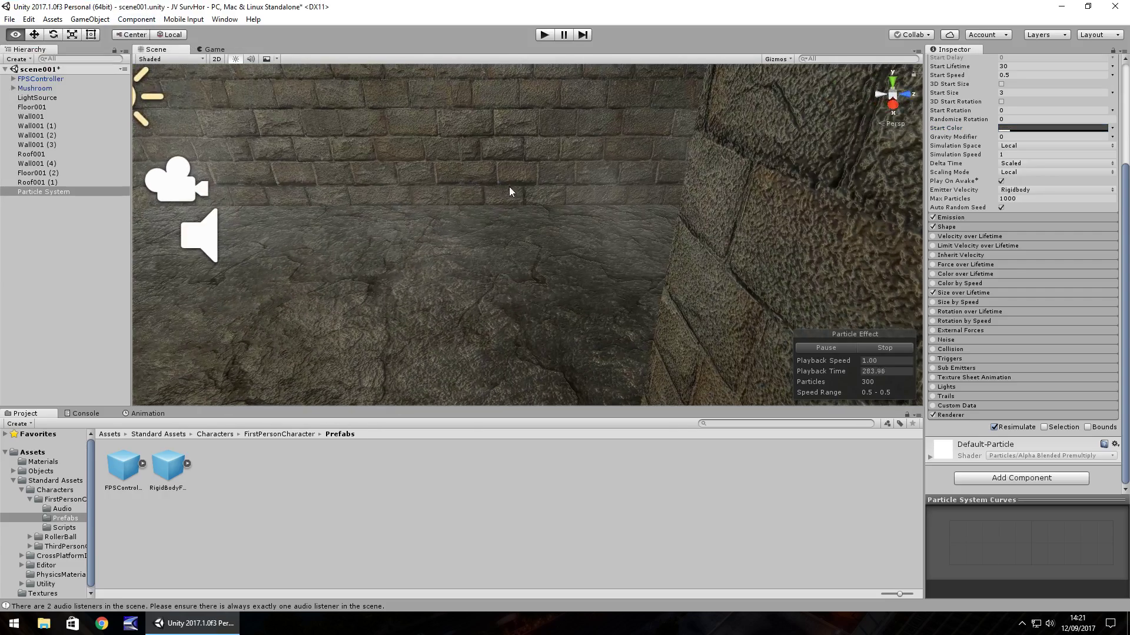
{"action": "right_click_drag", "start_coordinate": [353, 184], "coordinate": [310, 241]}
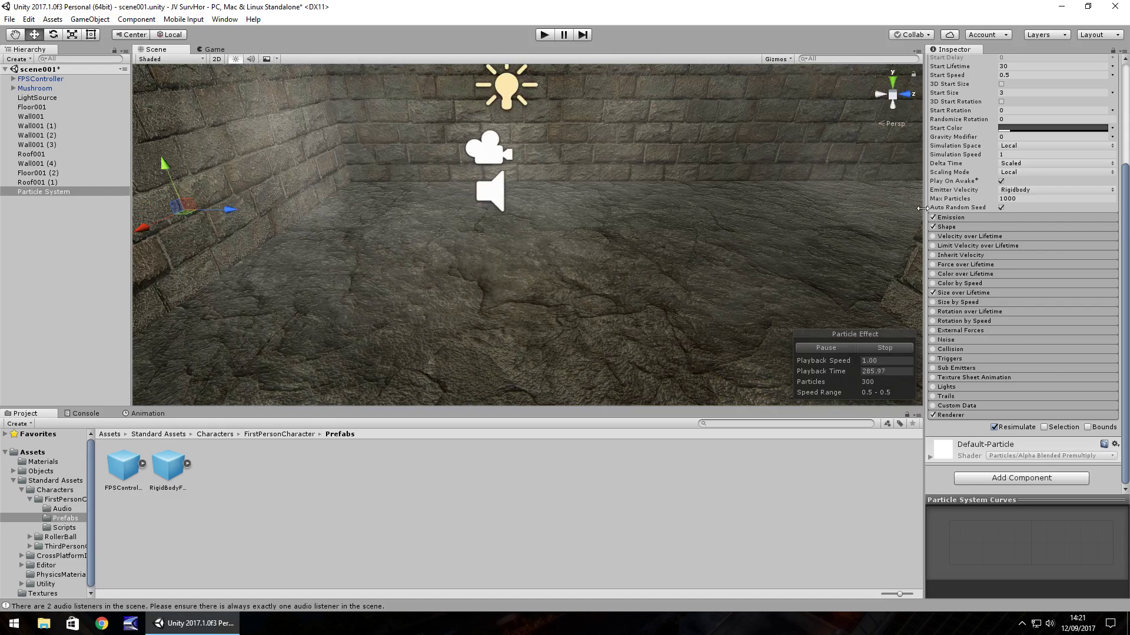
{"action": "scroll", "coordinate": [1008, 227], "scroll_direction": "up", "scroll_amount": 5}
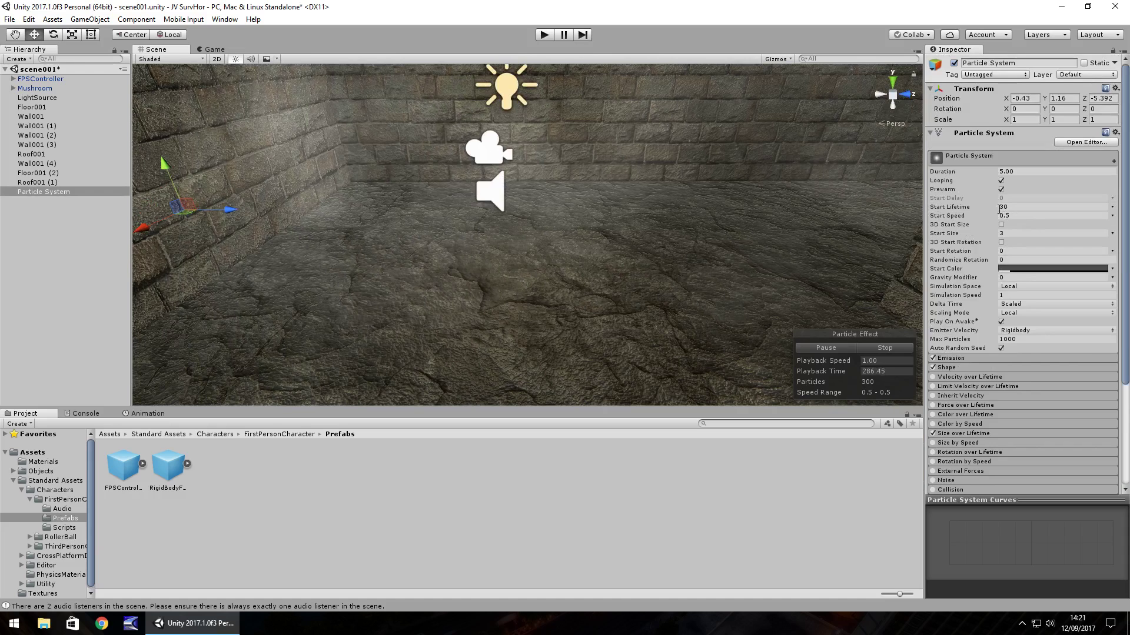
Duplicate the Particle System, rotate the copy 90 on Y and place it at X -8, Z 5.2.
{"action": "left_click", "coordinate": [70, 192]}
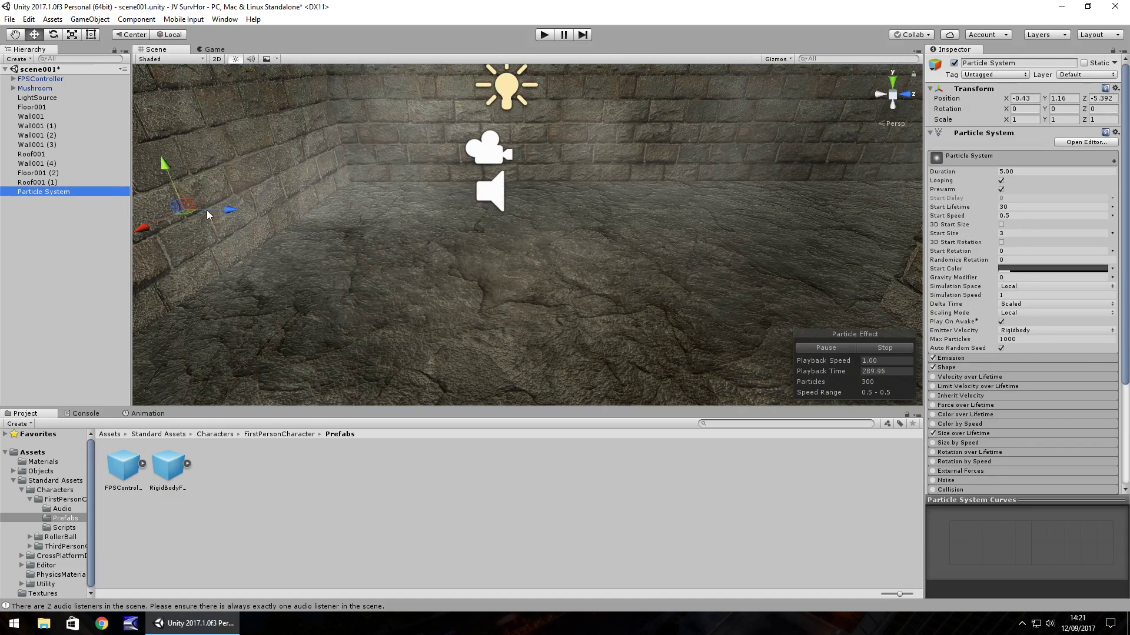
{"action": "key", "text": "ctrl+d"}
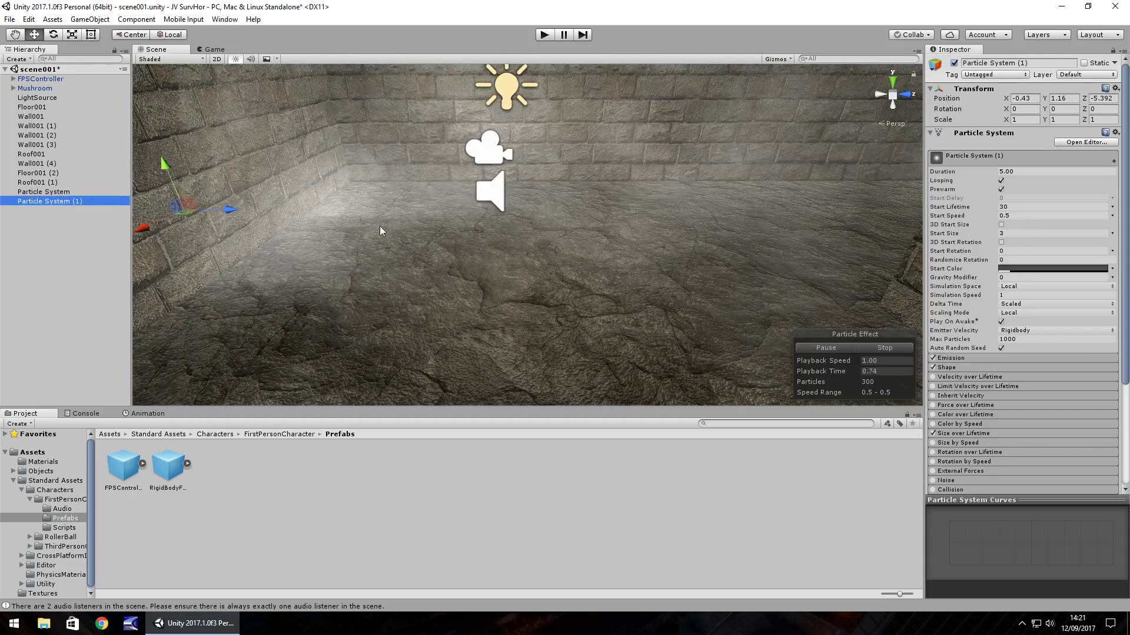
{"action": "left_click_drag", "start_coordinate": [229, 211], "coordinate": [838, 209]}
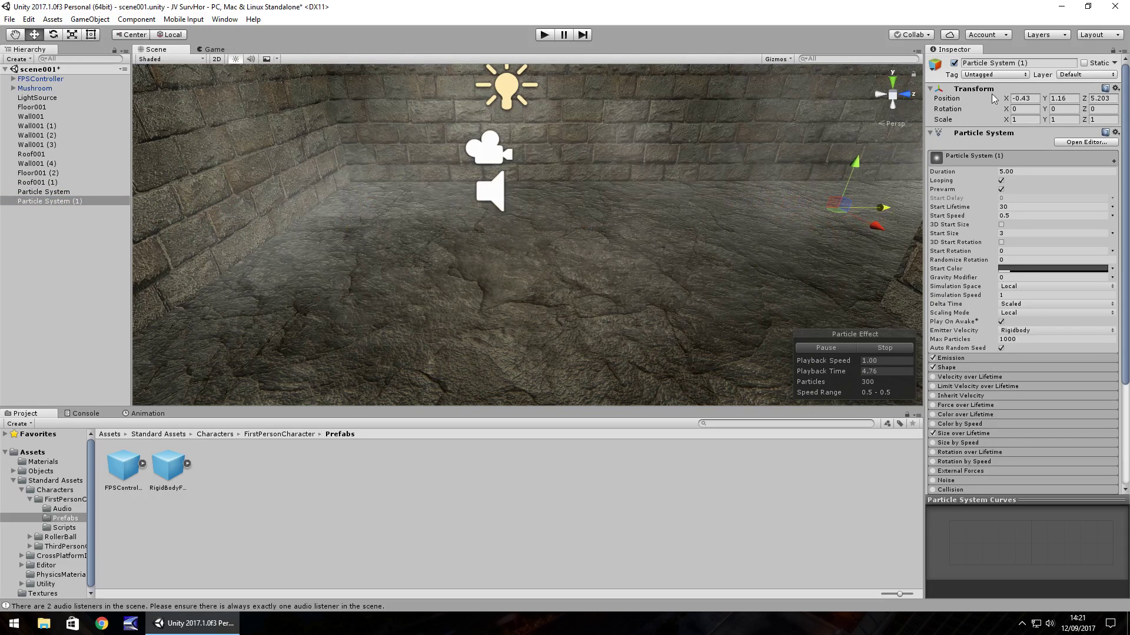
{"action": "left_click", "coordinate": [1065, 109]}
{"action": "type", "text": "90"}
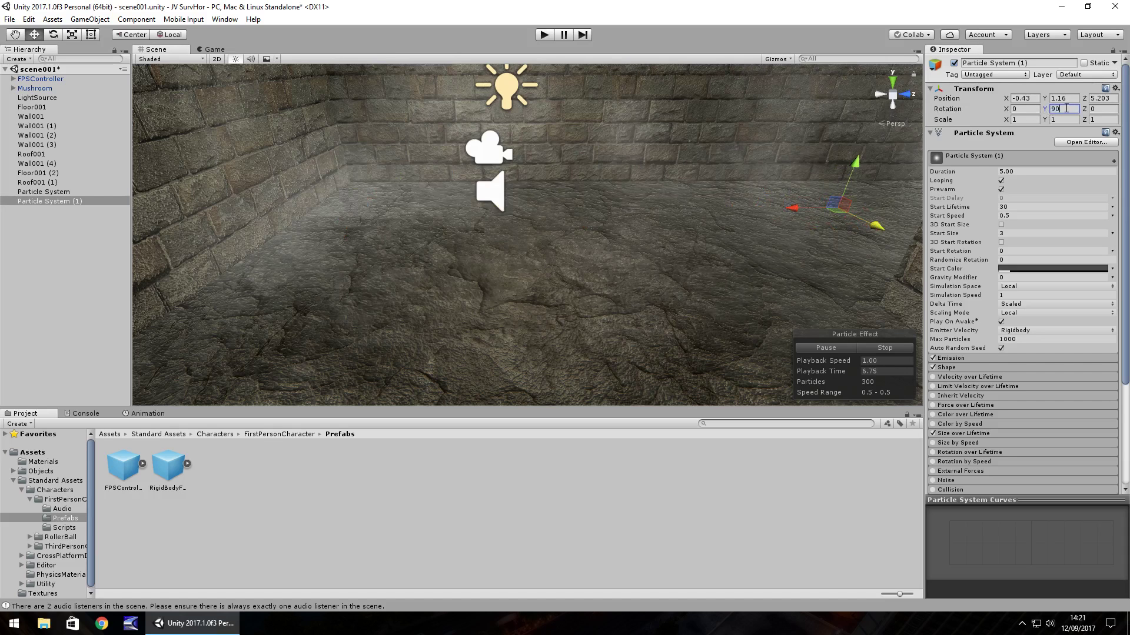
{"action": "left_click_drag", "start_coordinate": [876, 226], "coordinate": [576, 62]}
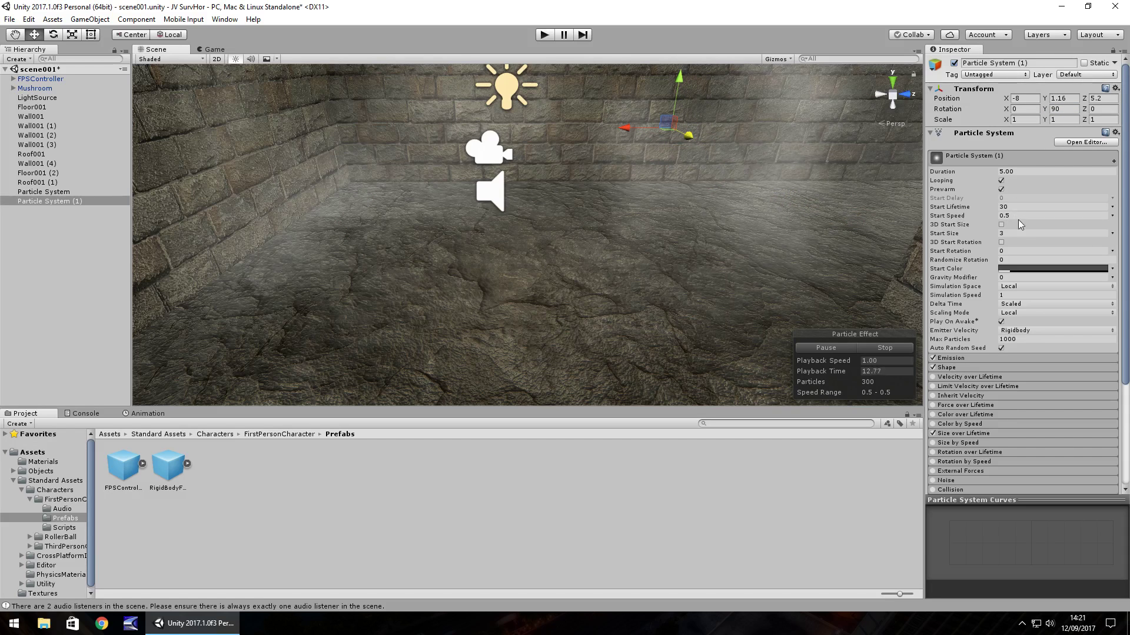
{"action": "left_click", "coordinate": [1018, 215]}
Set Particle System (1)'s Start Speed to 0.25.
{"action": "type", "text": "0.1"}
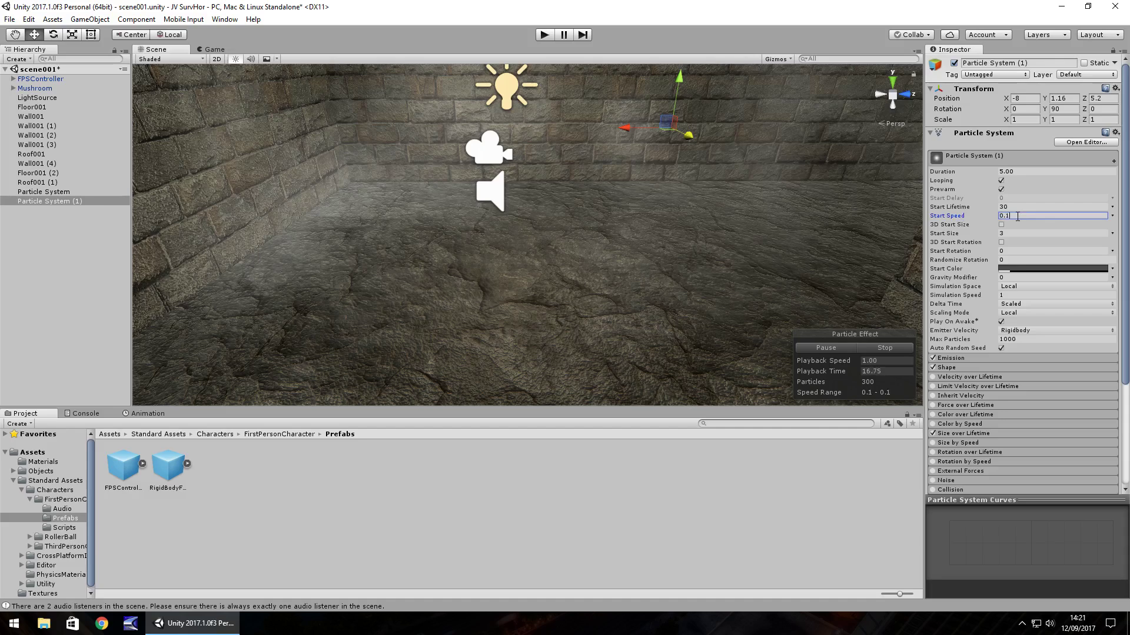
{"action": "type", "text": "5"}
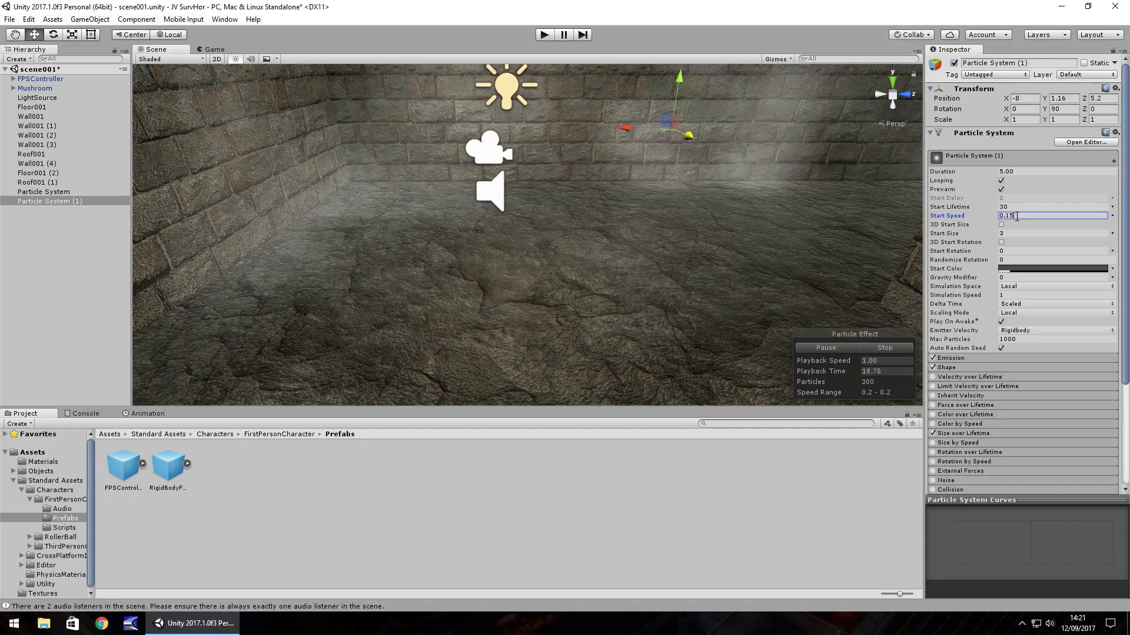
{"action": "right_click_drag", "start_coordinate": [625, 166], "coordinate": [633, 231]}
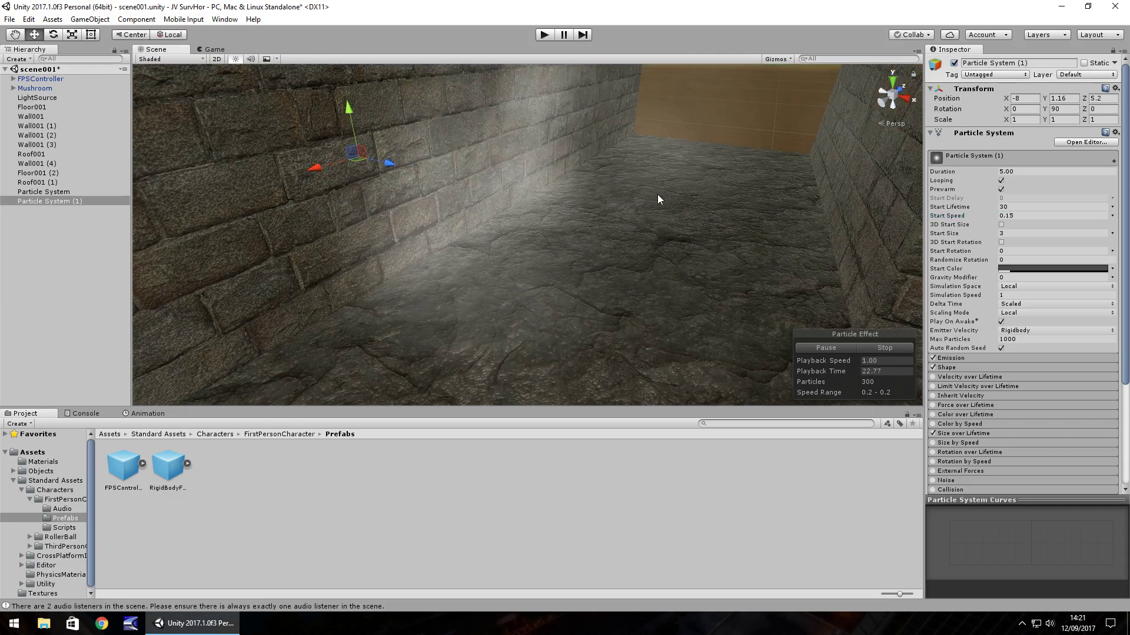
{"action": "left_click", "coordinate": [1030, 215]}
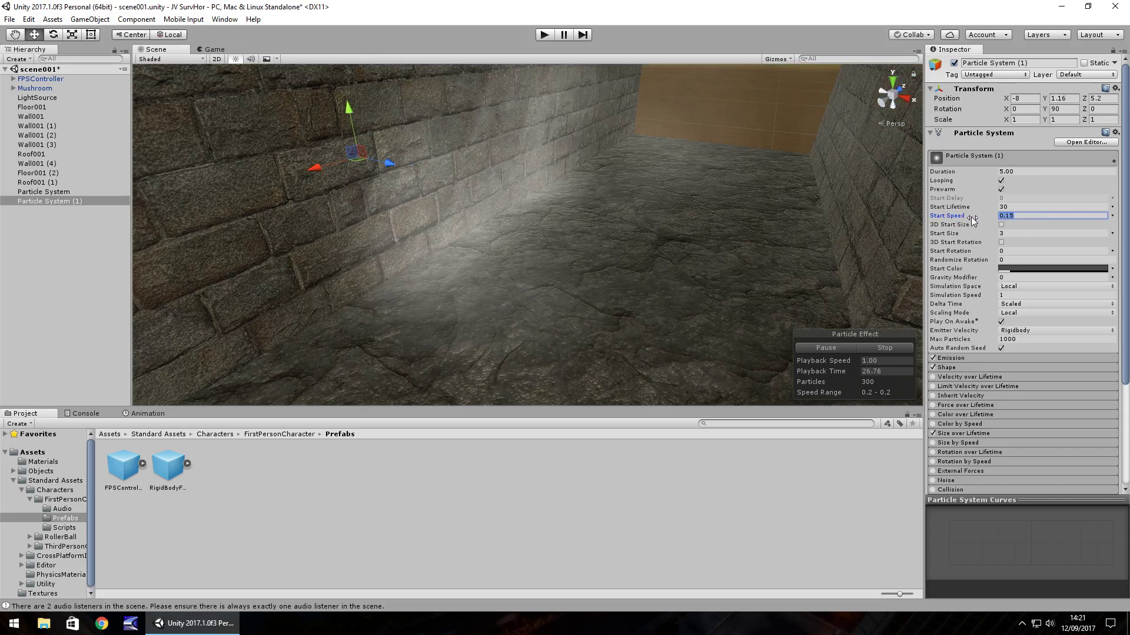
{"action": "key", "text": "BackSpace"}
{"action": "type", "text": ".25"}
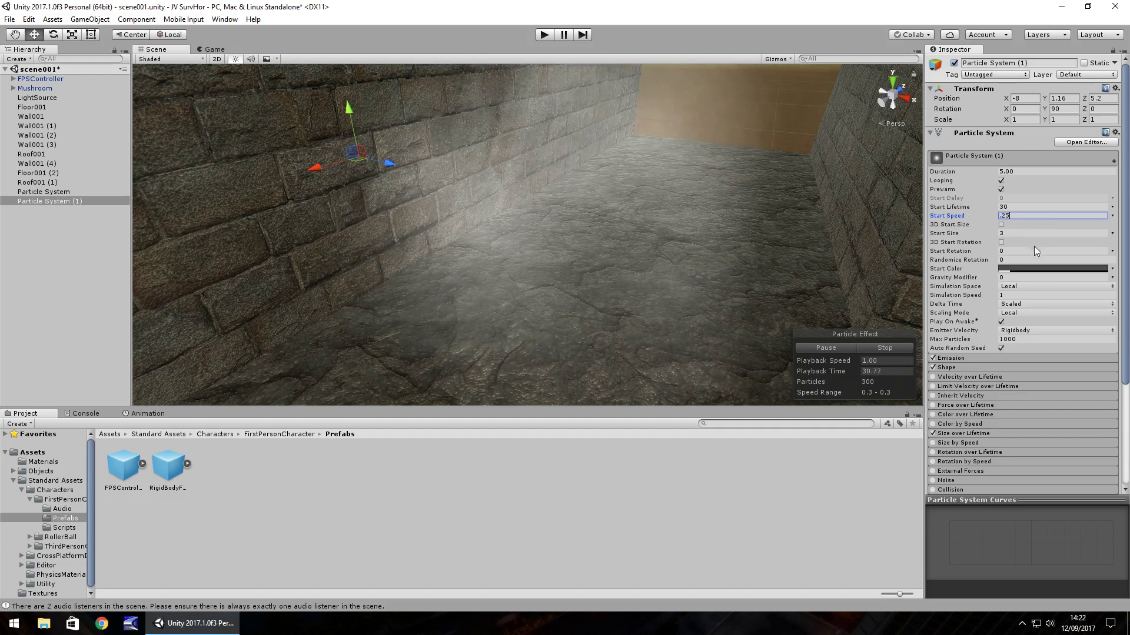
Lower the grey Start Color's alpha to 21 for a fainter mist.
{"action": "left_click", "coordinate": [1038, 268]}
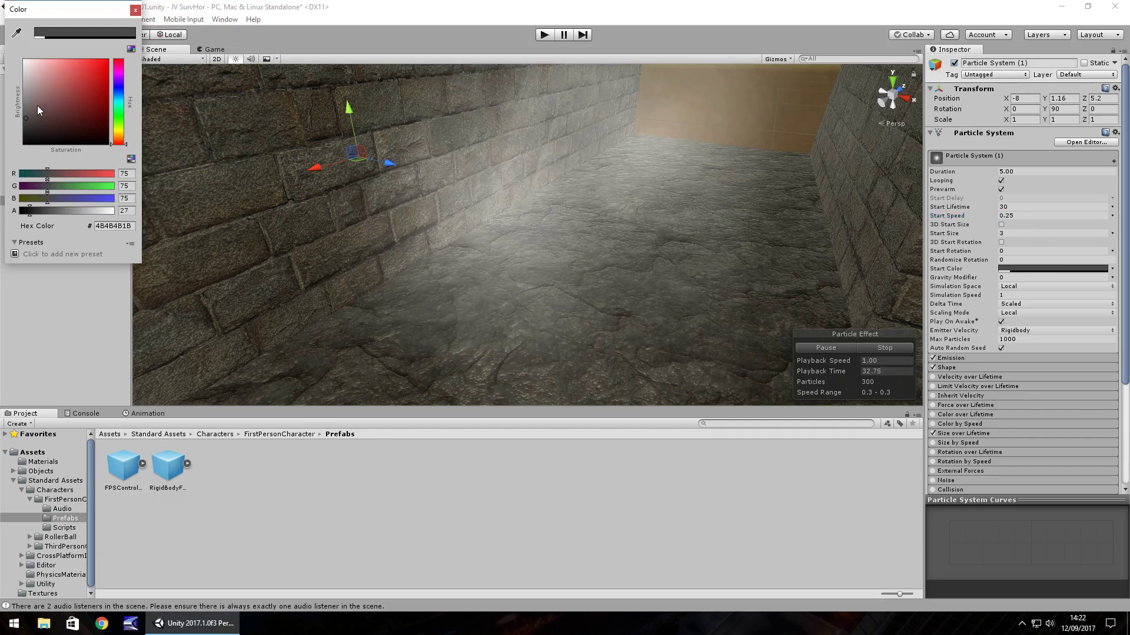
{"action": "left_click", "coordinate": [27, 211]}
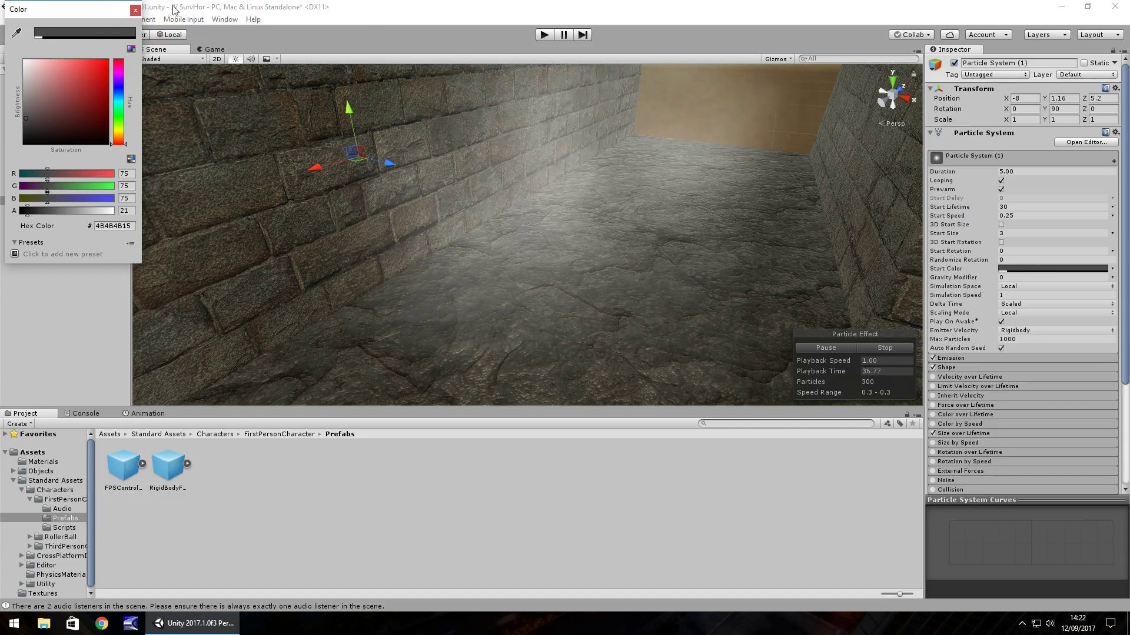
{"action": "left_click", "coordinate": [135, 9]}
{"action": "left_click", "coordinate": [544, 34]}
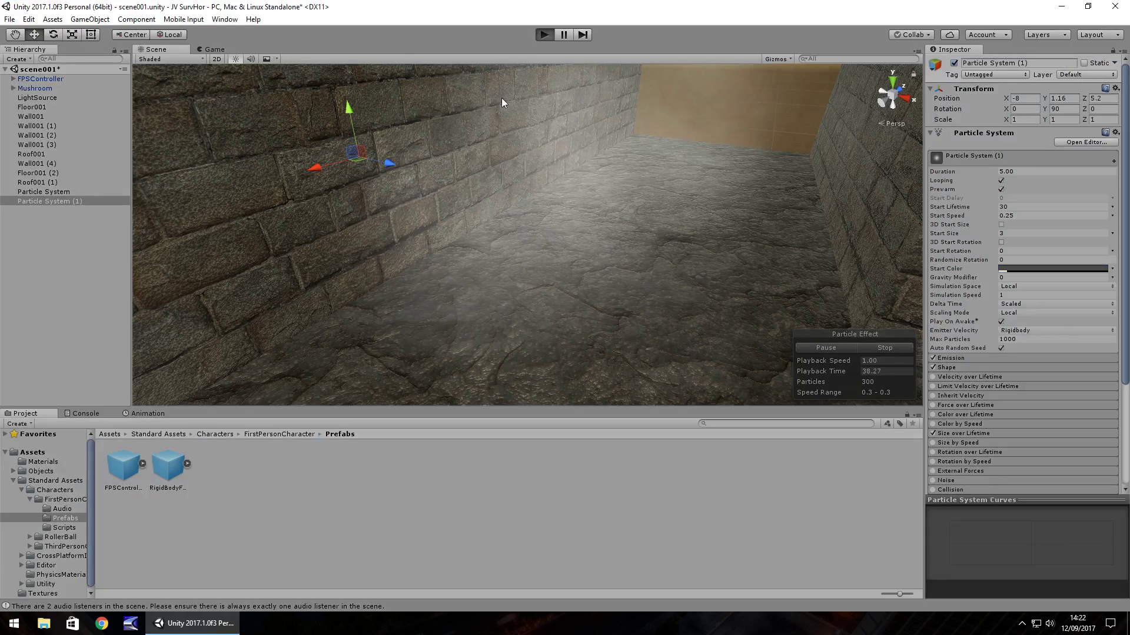
{"action": "key", "text": "w"}
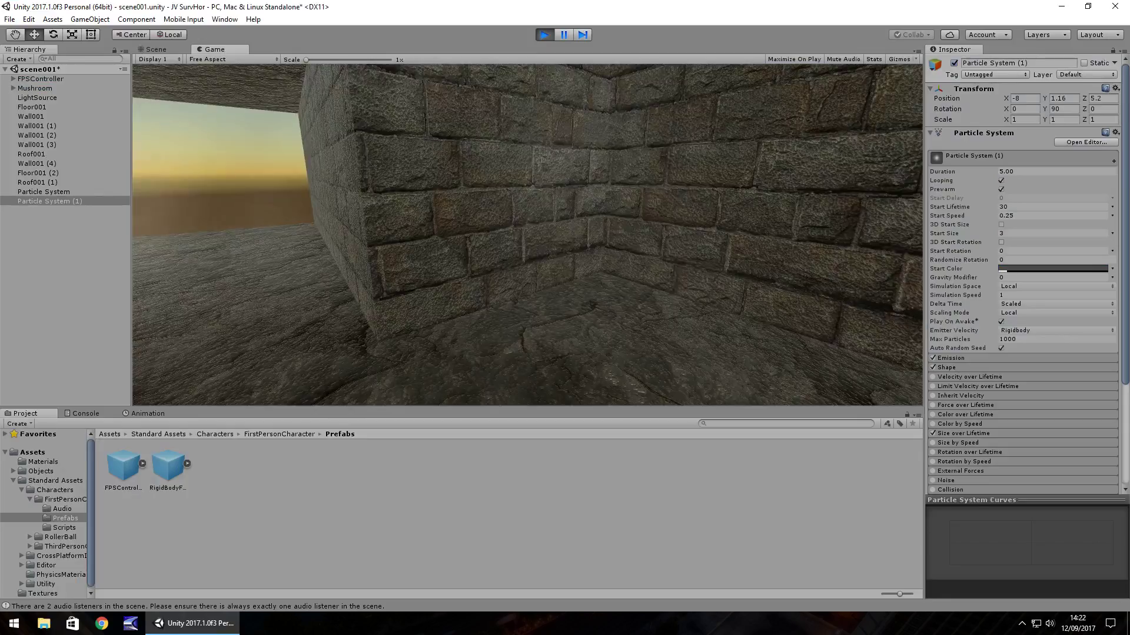
{"action": "key", "text": "w"}
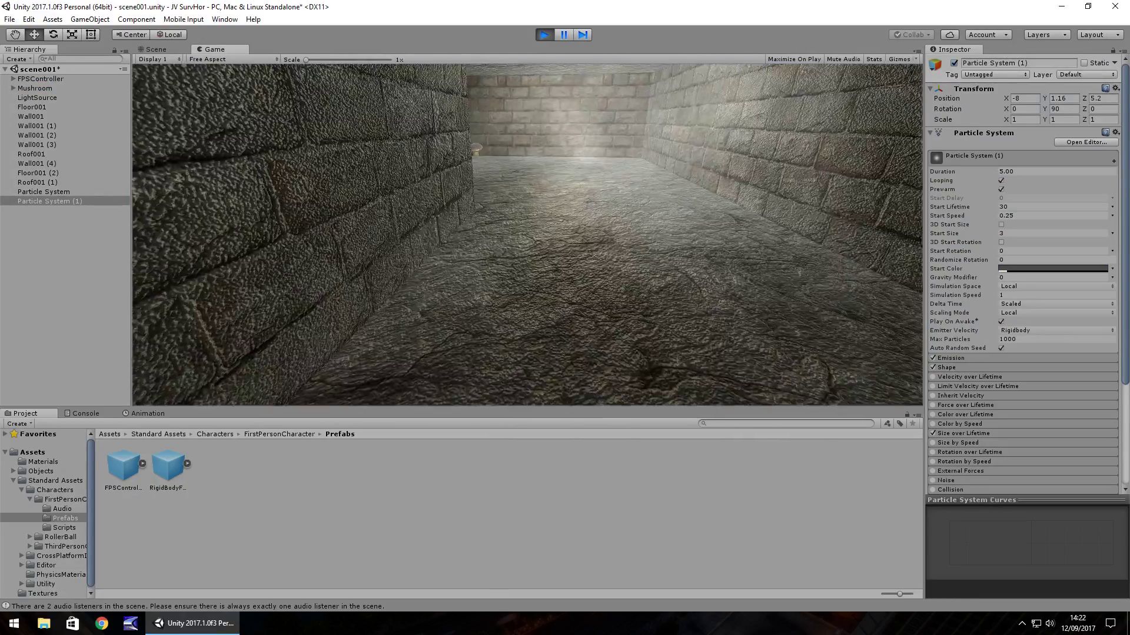
{"action": "key", "text": "w"}
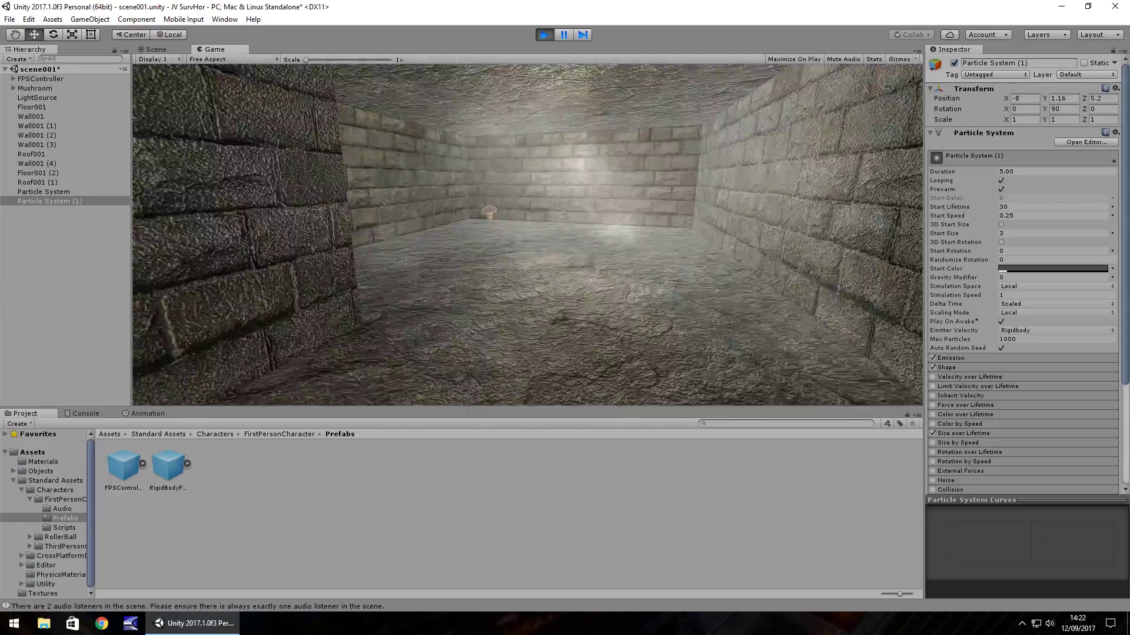
{"action": "key", "text": "w"}
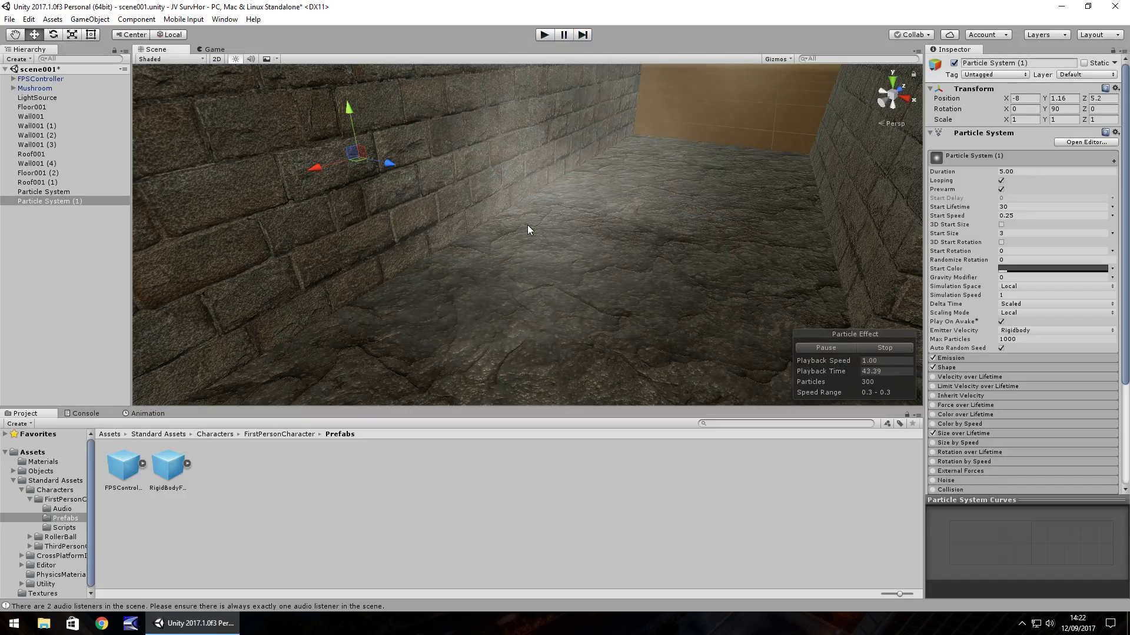
Try raising LightSource's intensity to 19.08, undo back to 0.5, then fly down the corridor.
{"action": "right_click_drag", "start_coordinate": [553, 206], "coordinate": [475, 100]}
{"action": "left_click", "coordinate": [476, 101]}
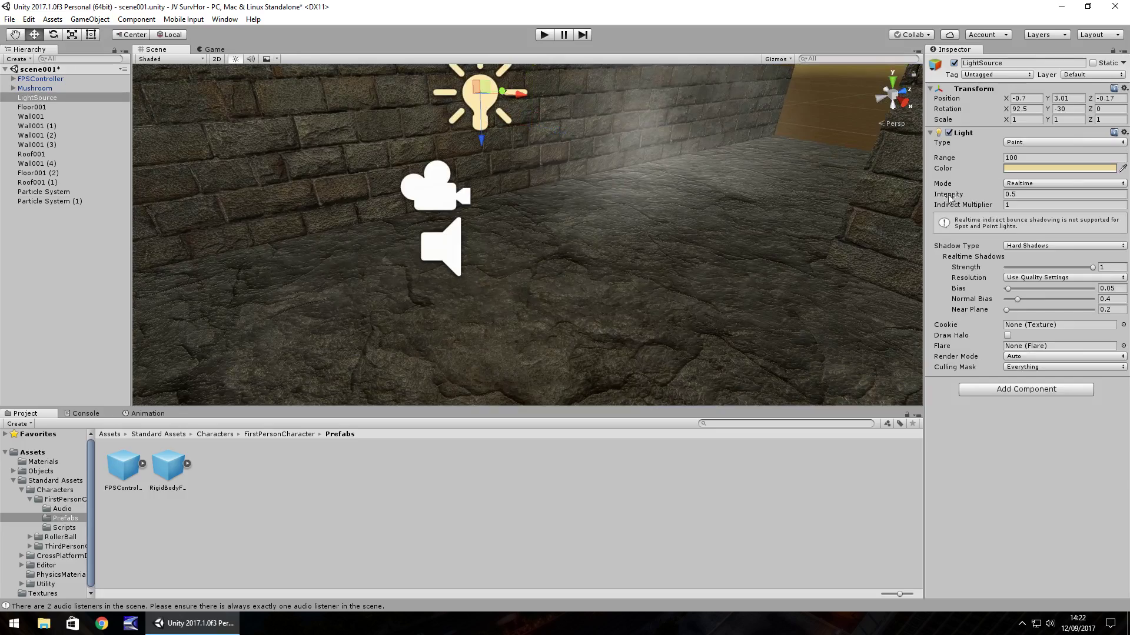
{"action": "left_click_drag", "start_coordinate": [949, 197], "coordinate": [150, 204]}
{"action": "right_click_drag", "start_coordinate": [588, 283], "coordinate": [496, 235]}
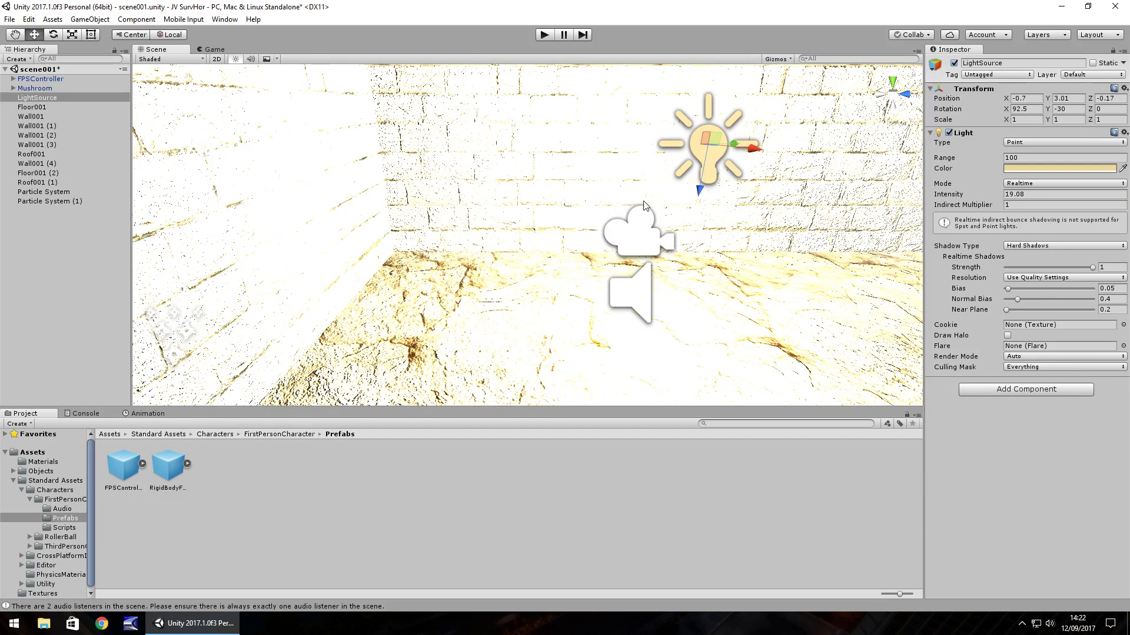
{"action": "key", "text": "ctrl+z"}
{"action": "right_click_drag", "start_coordinate": [427, 210], "coordinate": [599, 254]}
{"action": "scroll", "coordinate": [612, 259], "scroll_direction": "up", "scroll_amount": 5}
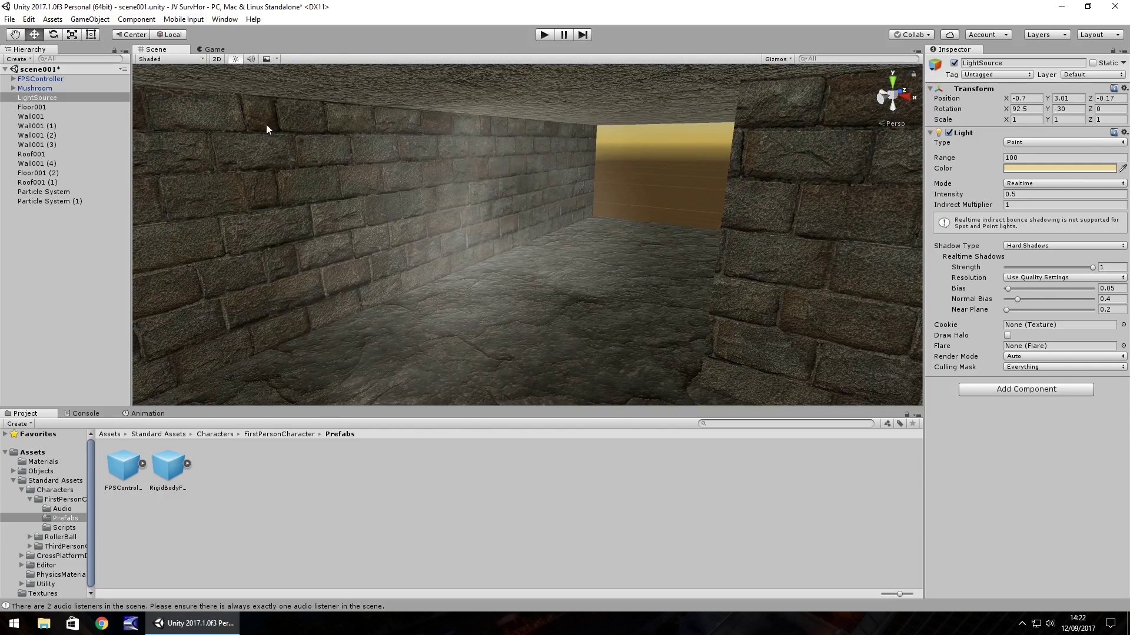
In Lighting Settings, set Skybox Material to None so the corridor goes dark.
{"action": "left_click", "coordinate": [225, 19]}
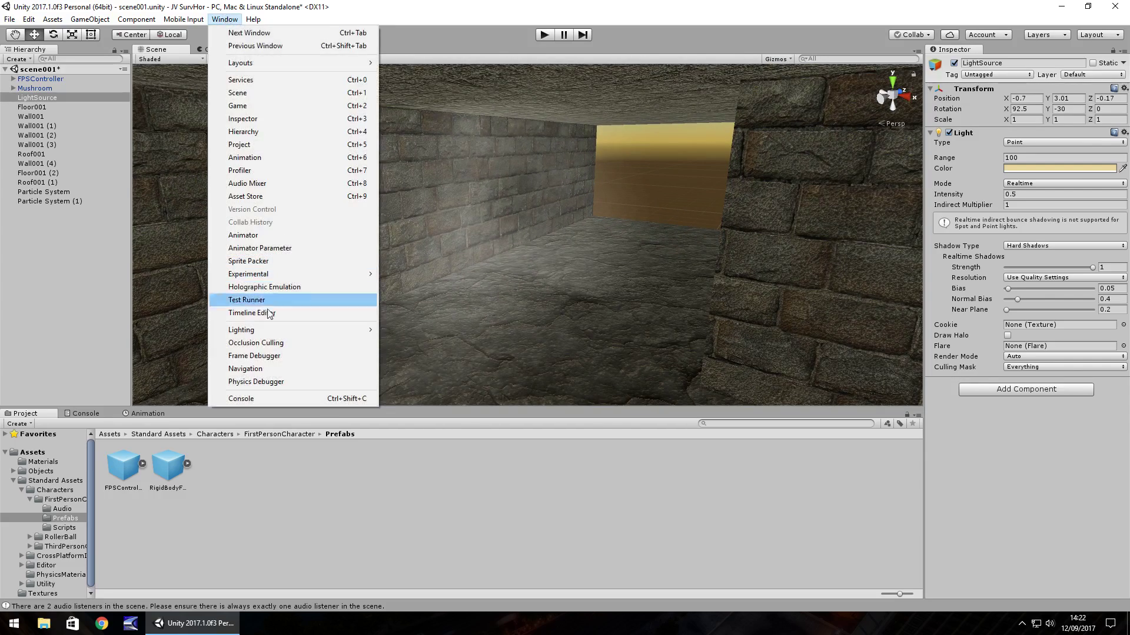
{"action": "mouse_move", "coordinate": [265, 331]}
{"action": "left_click", "coordinate": [401, 332]}
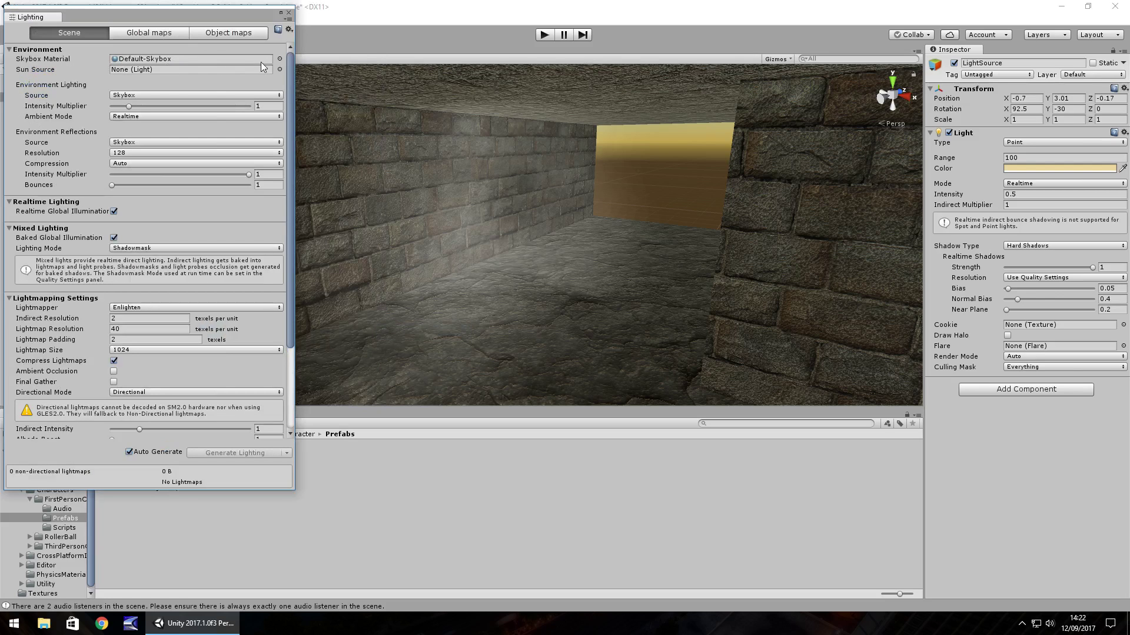
{"action": "left_click", "coordinate": [280, 59]}
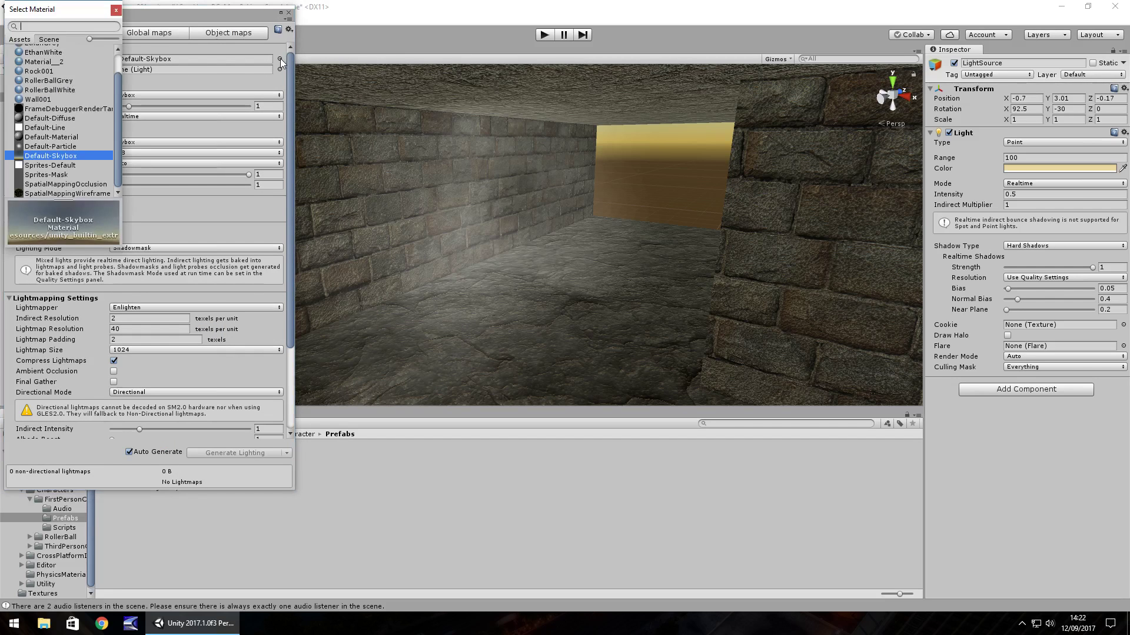
{"action": "scroll", "coordinate": [117, 144], "scroll_direction": "up", "scroll_amount": 3}
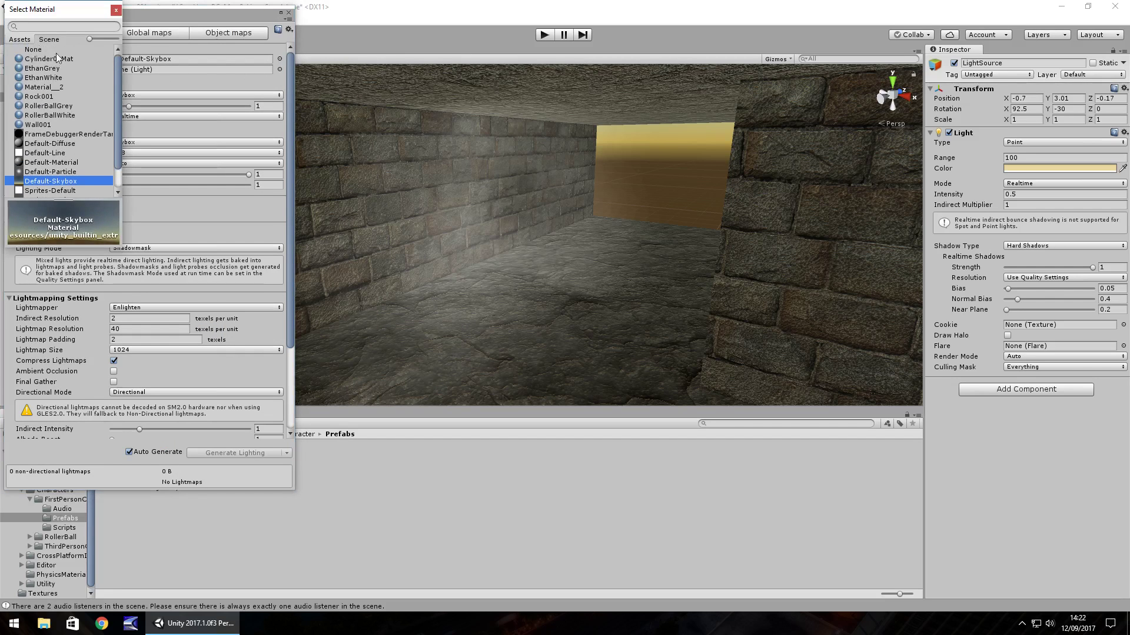
{"action": "left_click", "coordinate": [34, 50]}
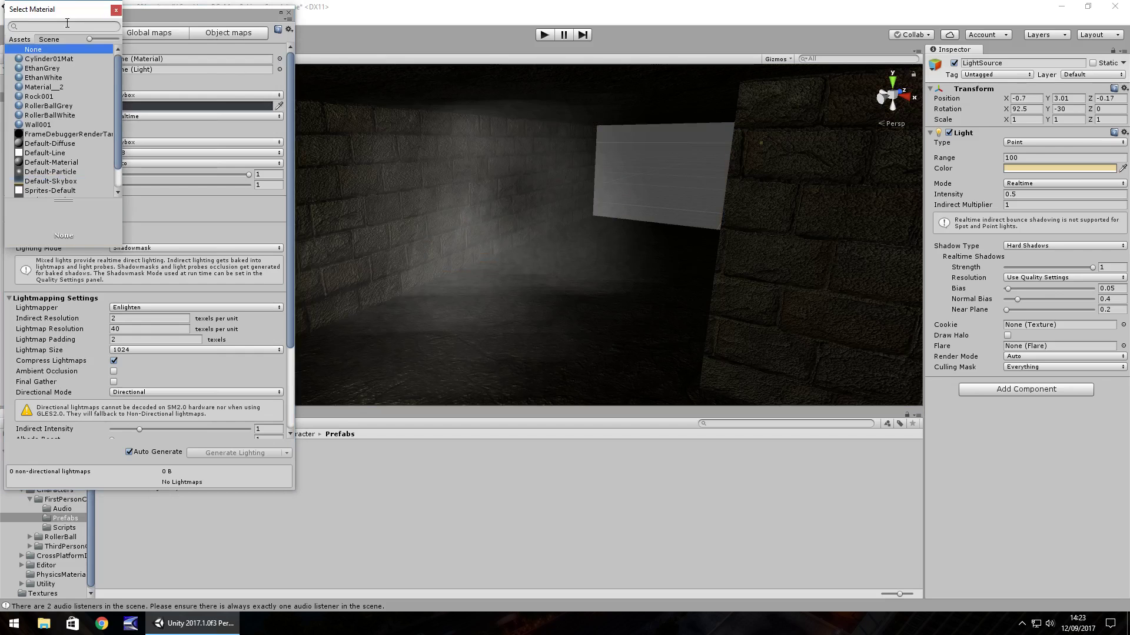
{"action": "left_click", "coordinate": [115, 10]}
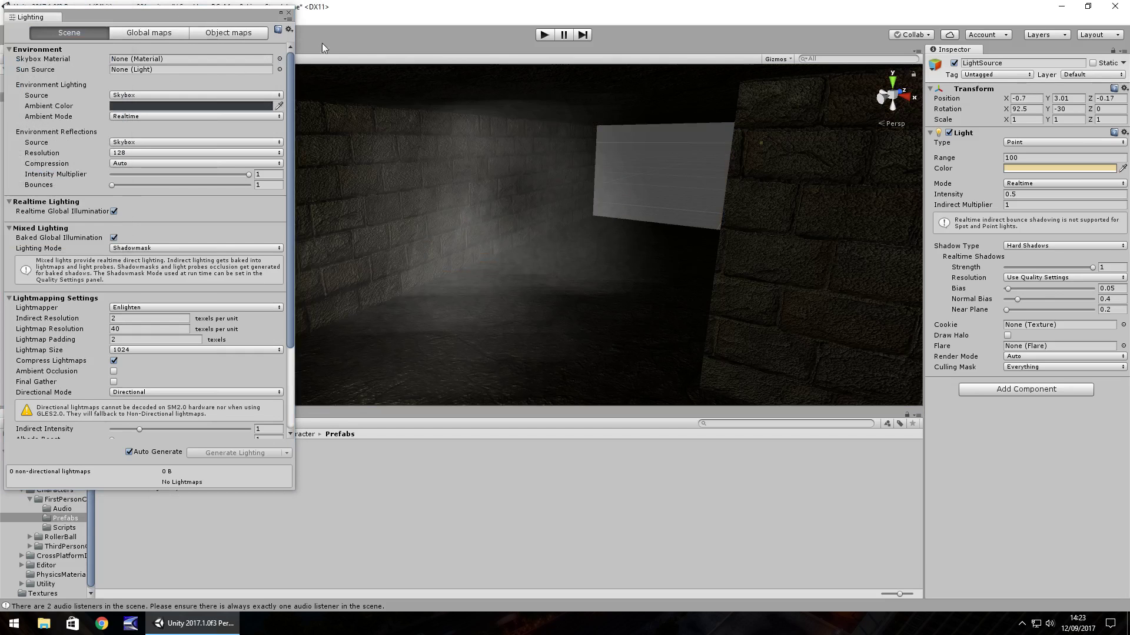
{"action": "left_click", "coordinate": [288, 13]}
{"action": "right_click_drag", "start_coordinate": [676, 171], "coordinate": [659, 213]}
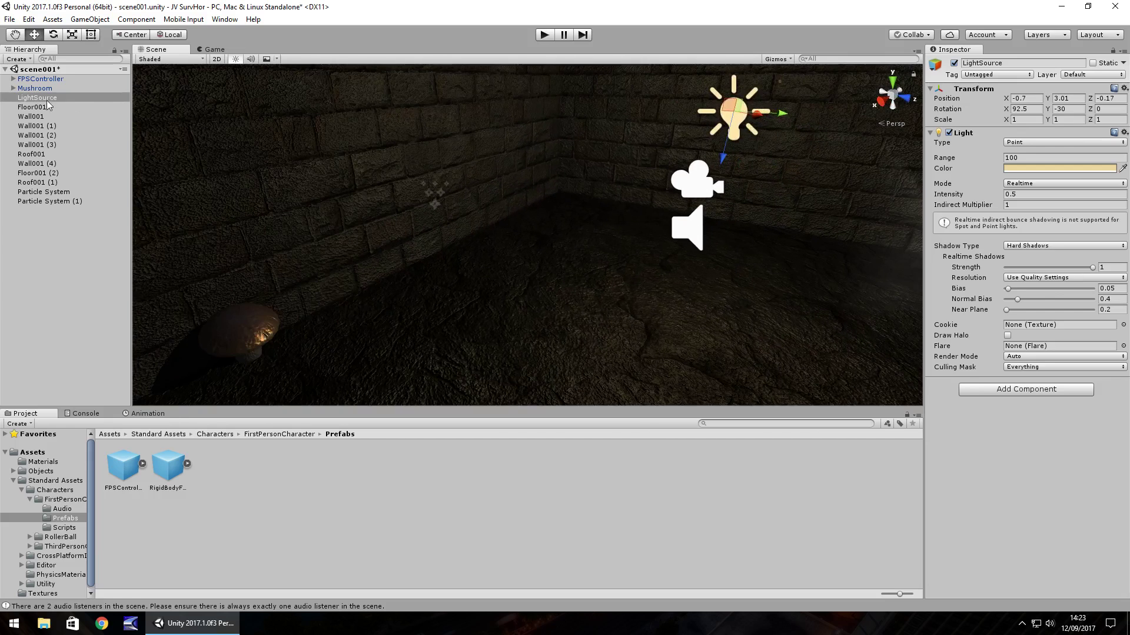
Raise LightSource's intensity from 0.5 to 1.13 and play-test the brighter corridor.
{"action": "left_click_drag", "start_coordinate": [953, 194], "coordinate": [971, 195]}
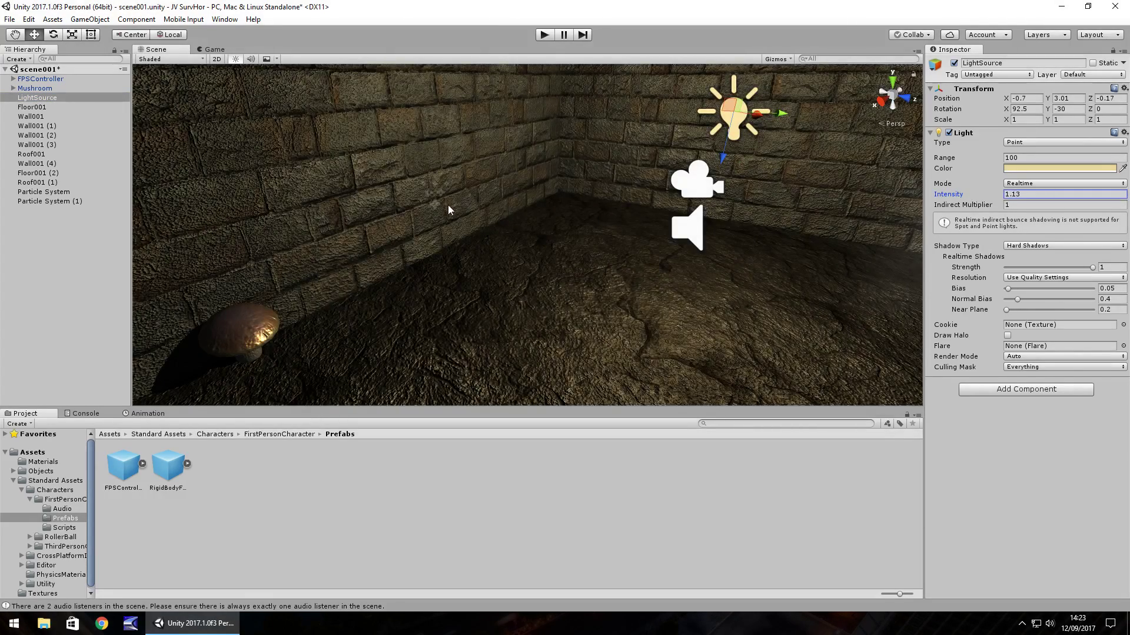
{"action": "right_click_drag", "start_coordinate": [447, 205], "coordinate": [587, 303]}
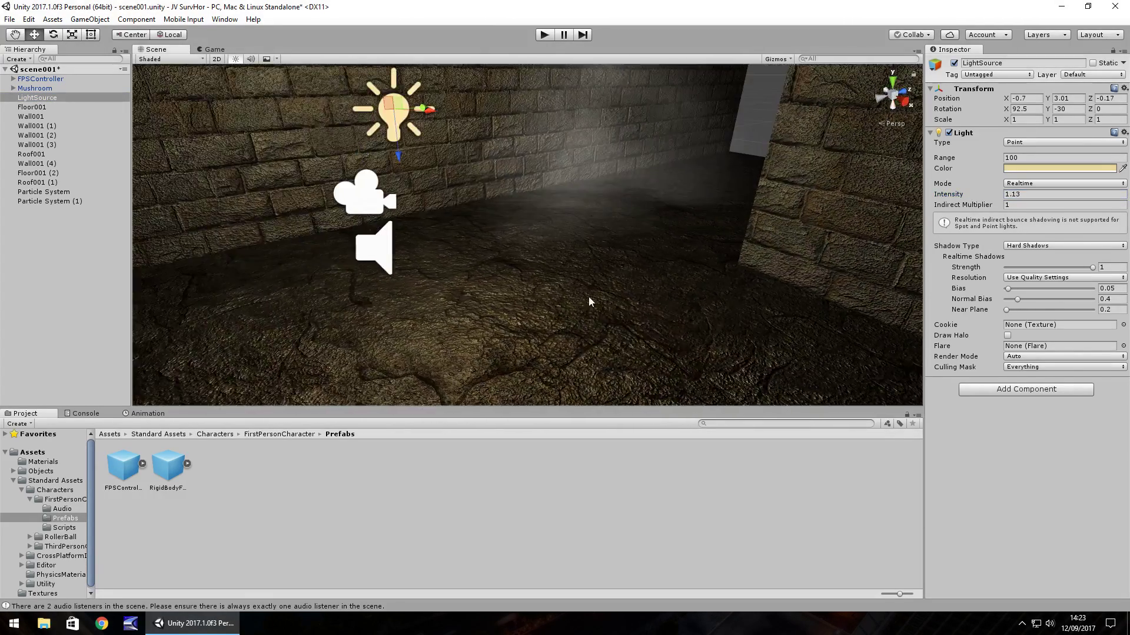
{"action": "left_click", "coordinate": [544, 36]}
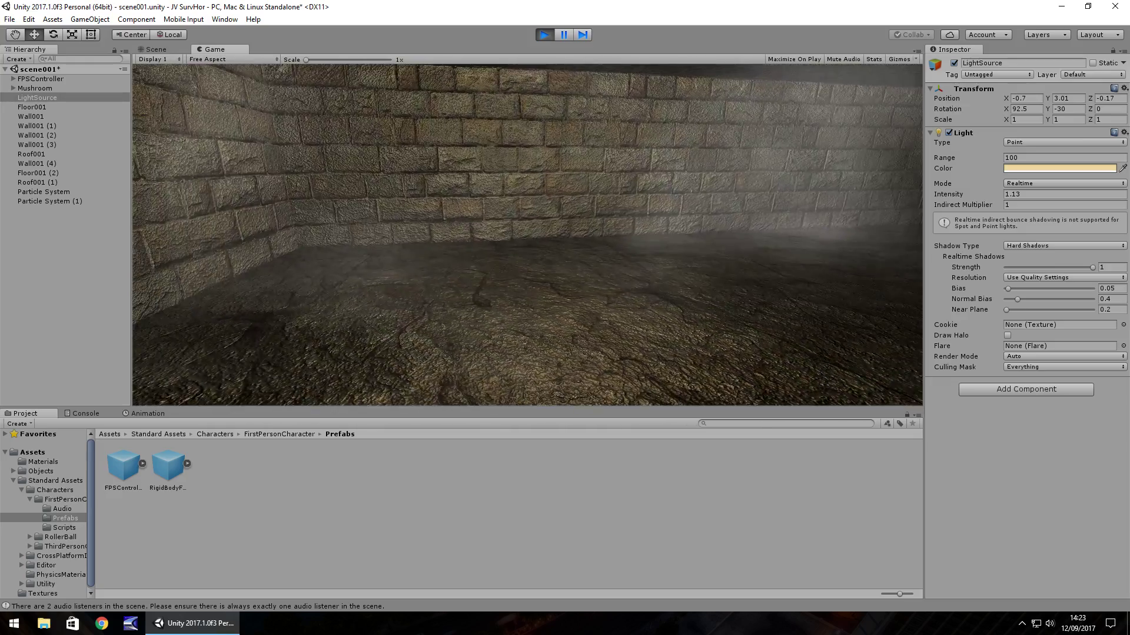
{"action": "key", "text": "ctrl+p"}
{"action": "right_click_drag", "start_coordinate": [633, 236], "coordinate": [490, 260]}
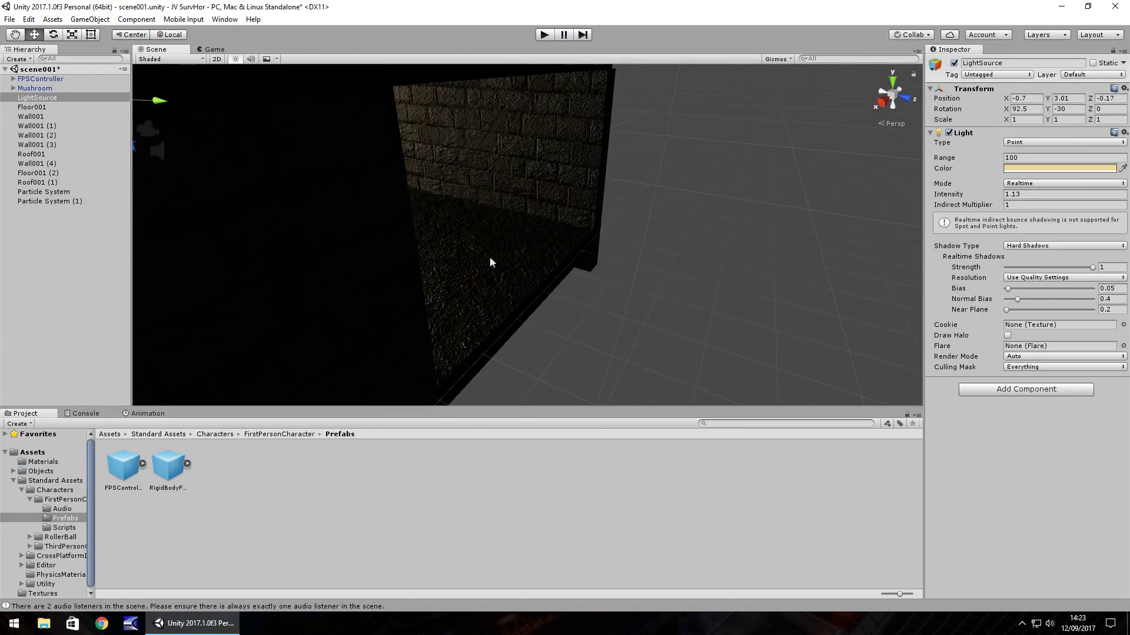
Duplicate the left wall Wall001 (2) and move the copy to Z 15 at the far end.
{"action": "left_click", "coordinate": [563, 164]}
{"action": "right_click_drag", "start_coordinate": [559, 161], "coordinate": [434, 148]}
{"action": "left_click", "coordinate": [435, 149]}
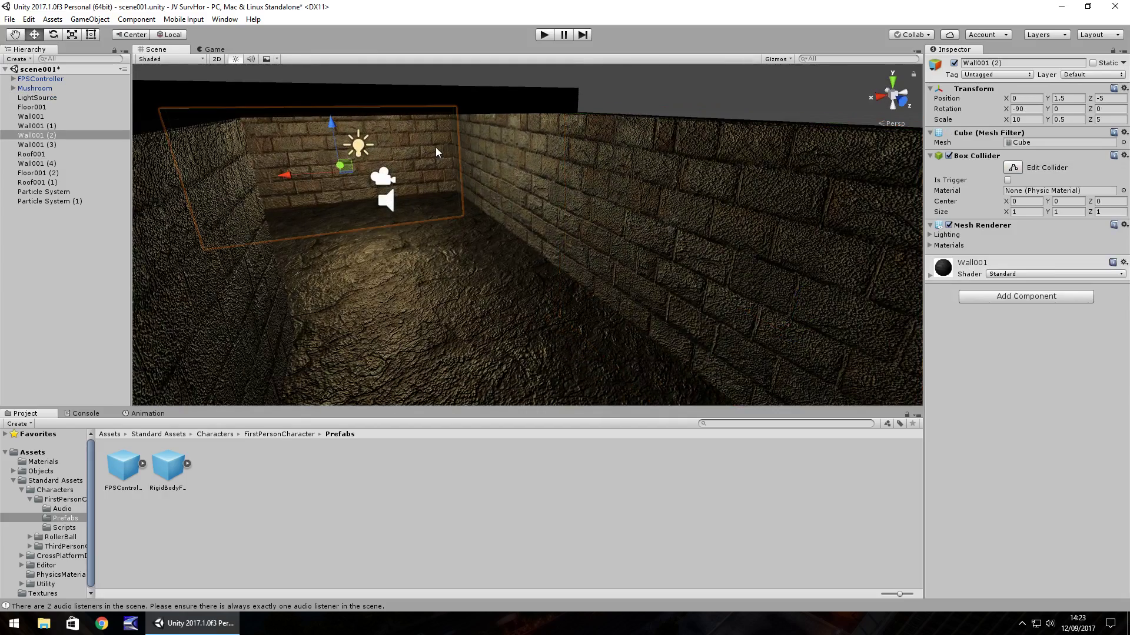
{"action": "key", "text": "ctrl+d"}
{"action": "left_click_drag", "start_coordinate": [331, 168], "coordinate": [376, 242]}
{"action": "right_click_drag", "start_coordinate": [377, 243], "coordinate": [602, 300]}
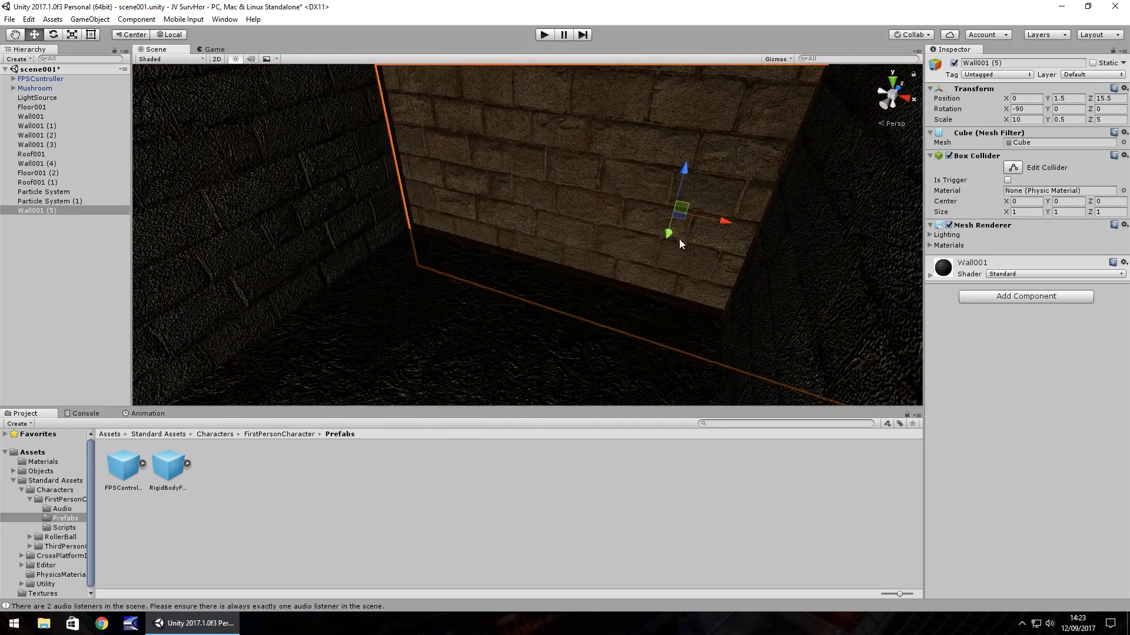
{"action": "left_click_drag", "start_coordinate": [670, 235], "coordinate": [661, 240]}
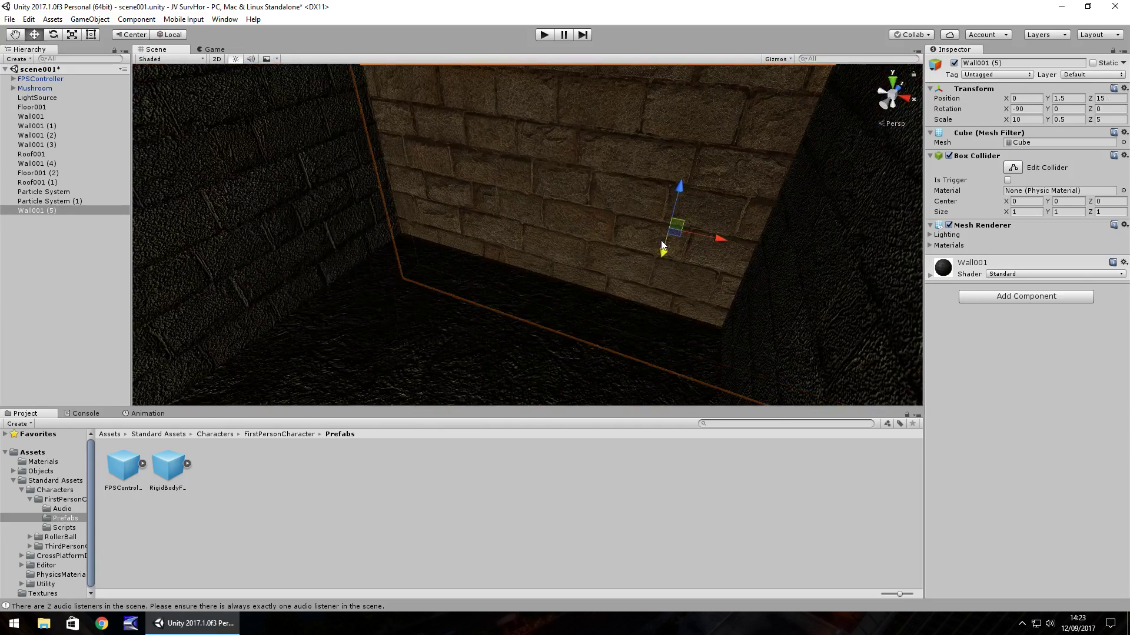
{"action": "right_click_drag", "start_coordinate": [661, 240], "coordinate": [565, 230]}
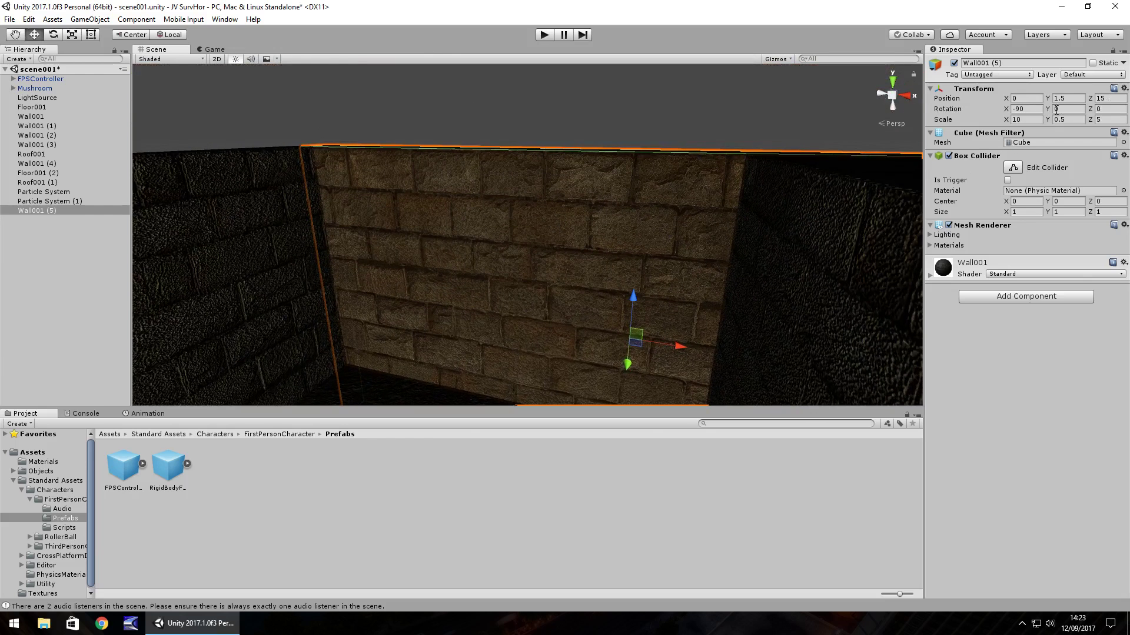
Rotate the wall copy to X 90, shift it to X -1, and play-test the closed room.
{"action": "left_click", "coordinate": [1028, 109]}
{"action": "type", "text": "90"}
{"action": "left_click_drag", "start_coordinate": [680, 346], "coordinate": [620, 345]}
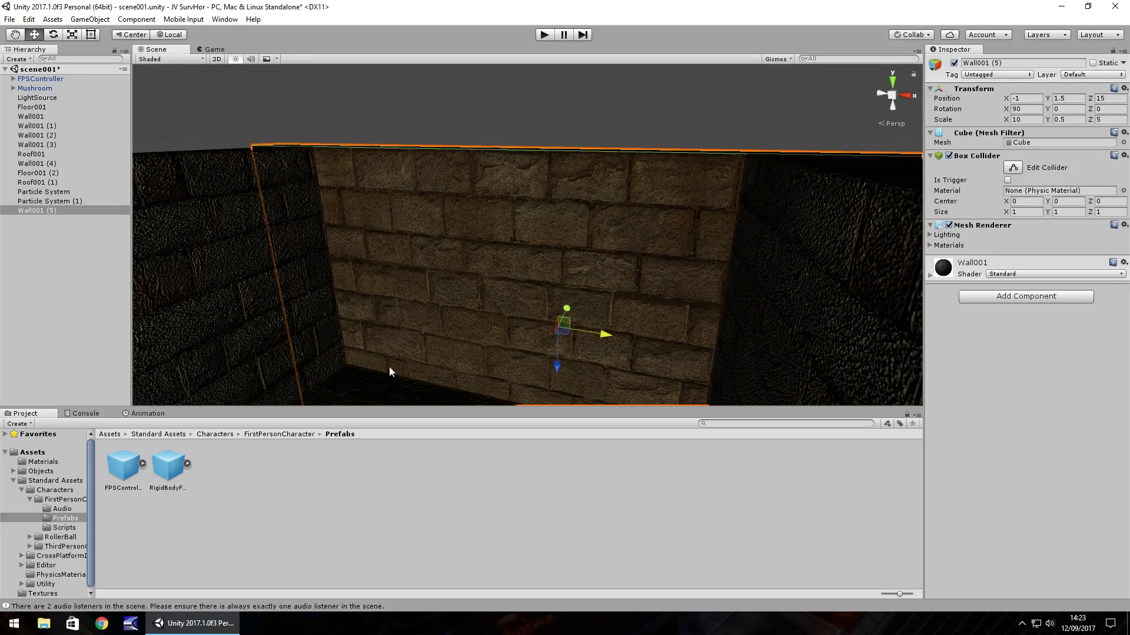
{"action": "middle_click_drag", "start_coordinate": [390, 367], "coordinate": [376, 295]}
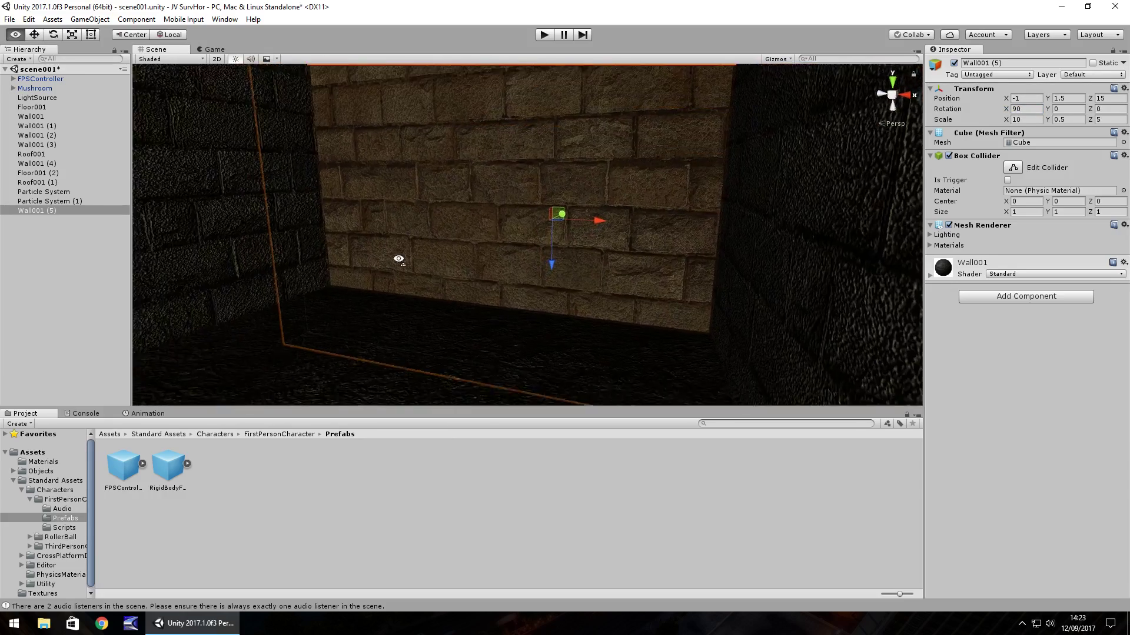
{"action": "left_click", "coordinate": [544, 36]}
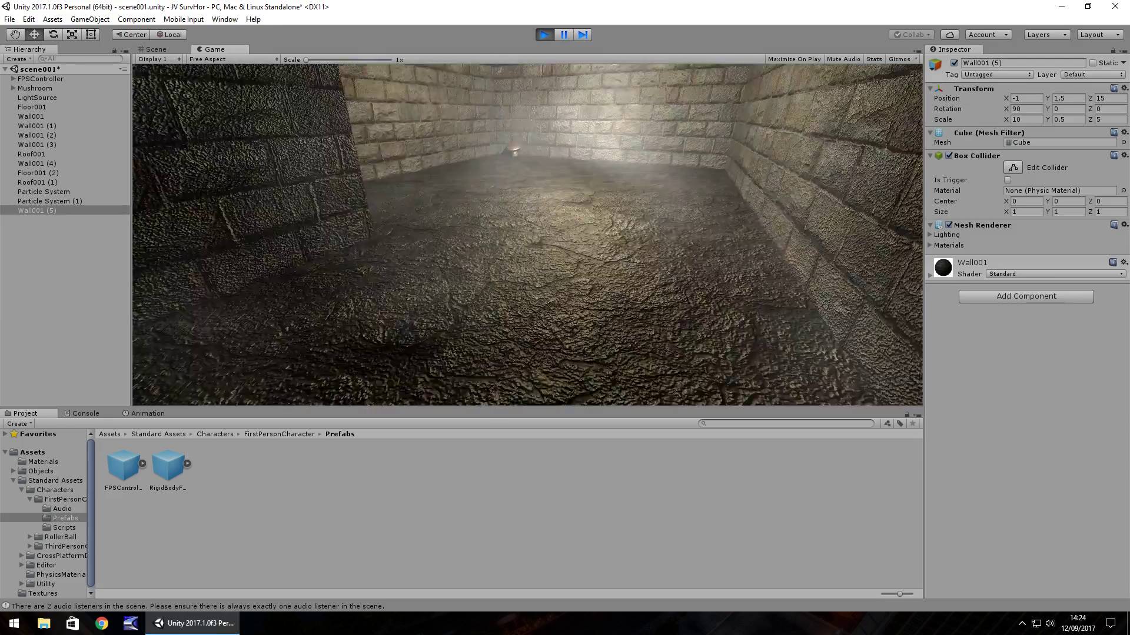
{"action": "key", "text": "ctrl+p"}
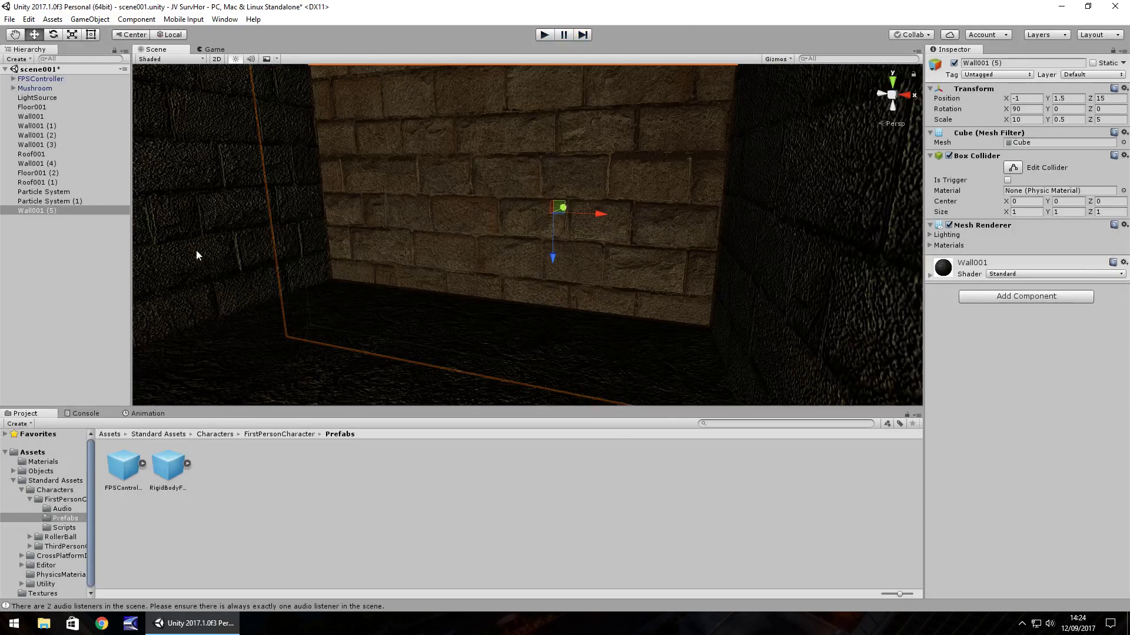
Dim LightSource to an intensity of 0.5 and orbit the view around the darker room.
{"action": "left_click", "coordinate": [39, 98]}
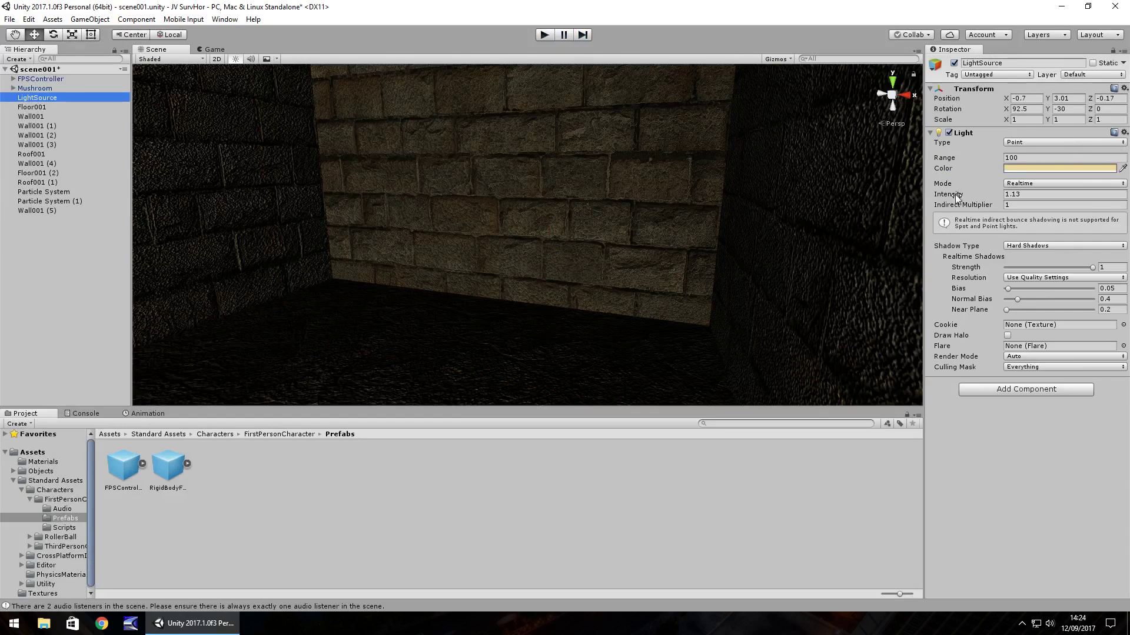
{"action": "left_click_drag", "start_coordinate": [956, 197], "coordinate": [442, 234]}
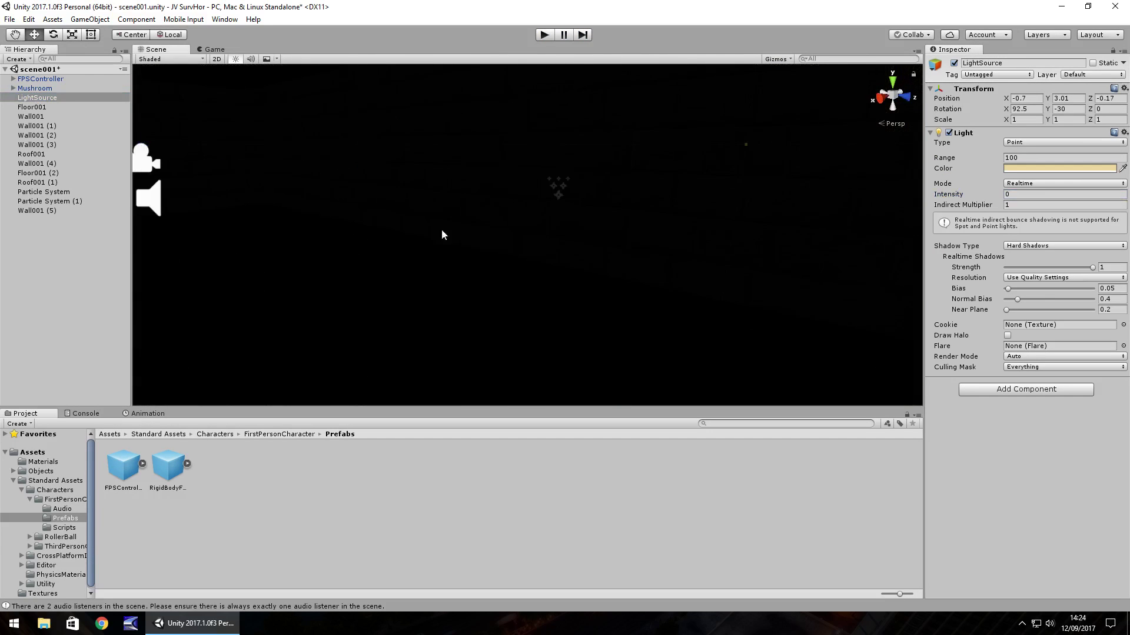
{"action": "left_click", "coordinate": [1015, 194]}
{"action": "type", "text": "0.5"}
{"action": "key", "text": "Return"}
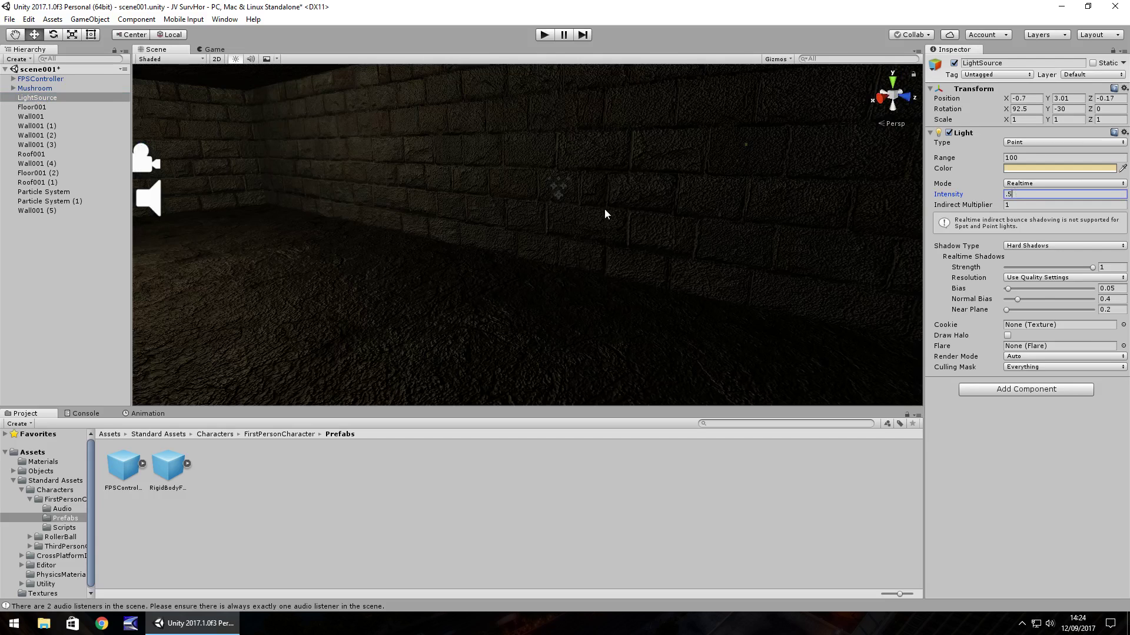
{"action": "left_click_drag", "start_coordinate": [606, 214], "coordinate": [562, 247], "text": "alt"}
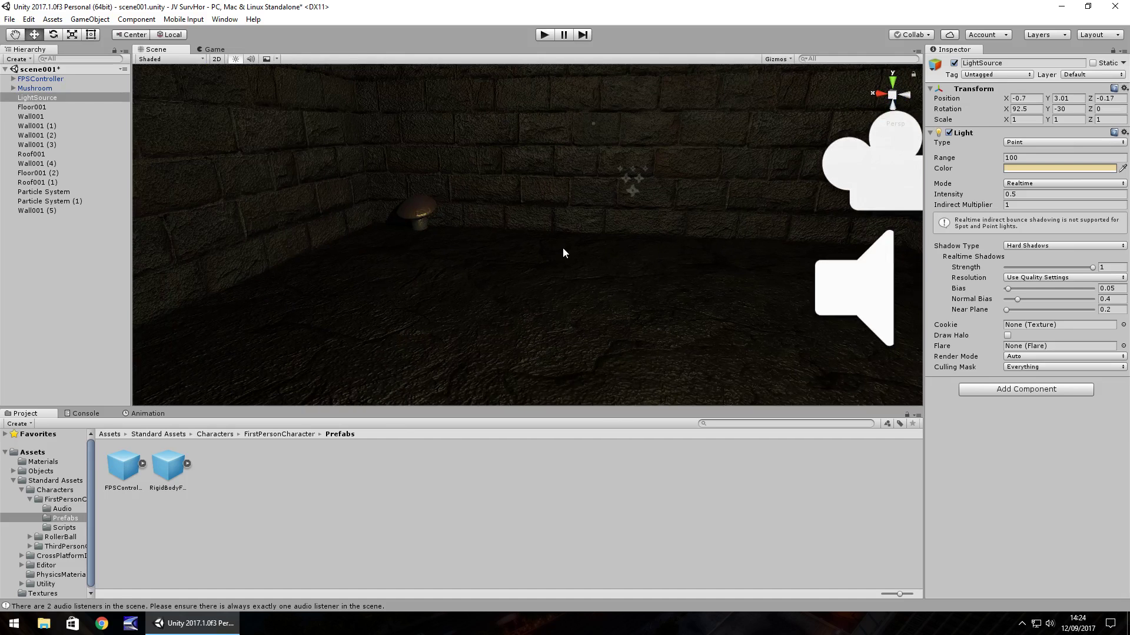
{"action": "left_click_drag", "start_coordinate": [470, 310], "coordinate": [674, 282], "text": "alt"}
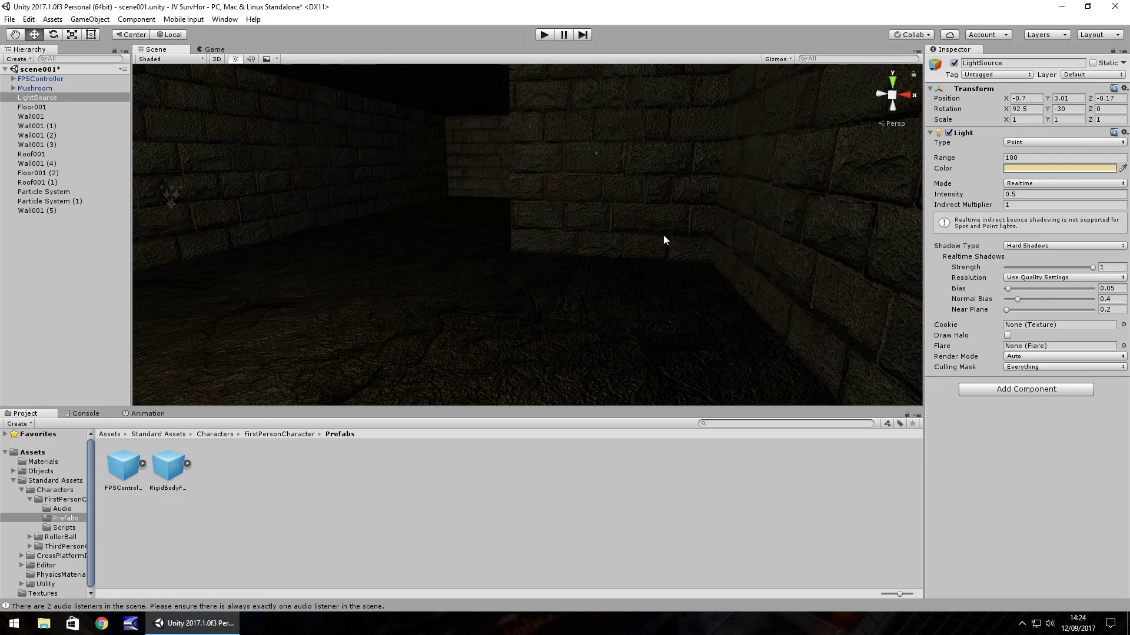
{"action": "right_click_drag", "start_coordinate": [513, 235], "coordinate": [415, 233]}
Remove the far-end wall Wall001 (5) and save scene001.
{"action": "left_click", "coordinate": [426, 168]}
{"action": "key", "text": "ctrl+z"}
{"action": "key", "text": "ctrl+s"}
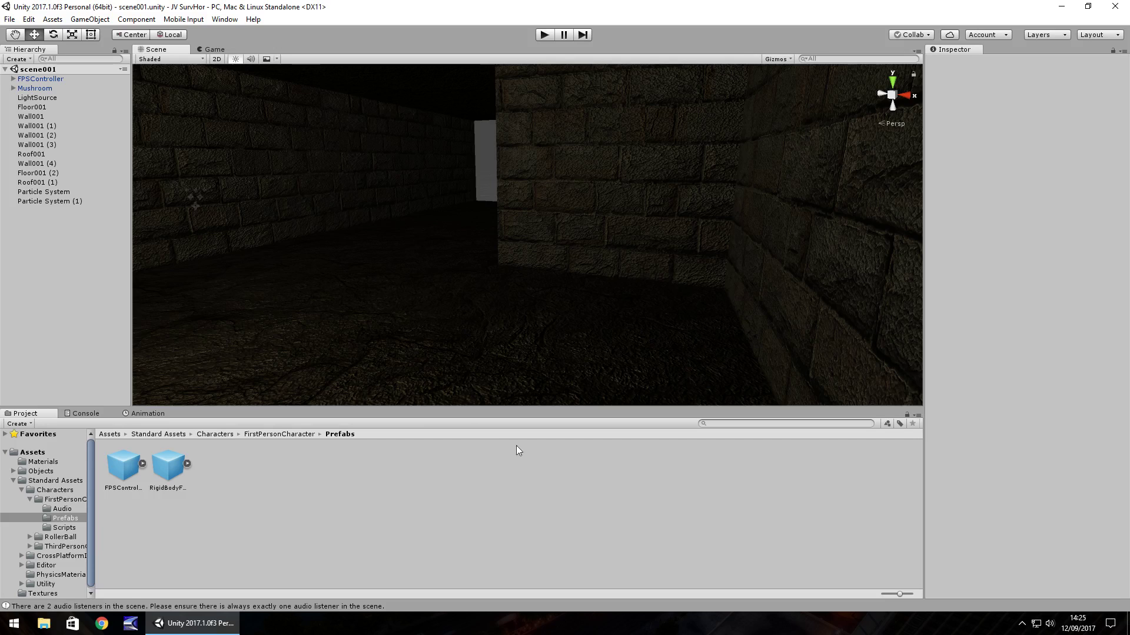
{"action": "right_click", "coordinate": [504, 475]}
{"action": "left_click", "coordinate": [428, 476]}
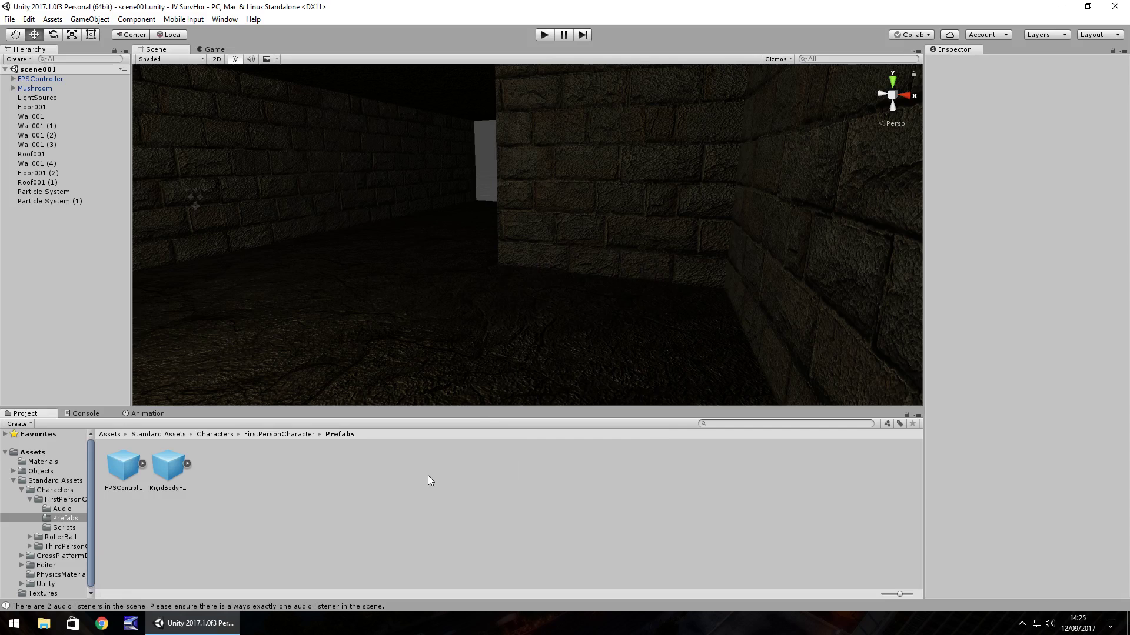